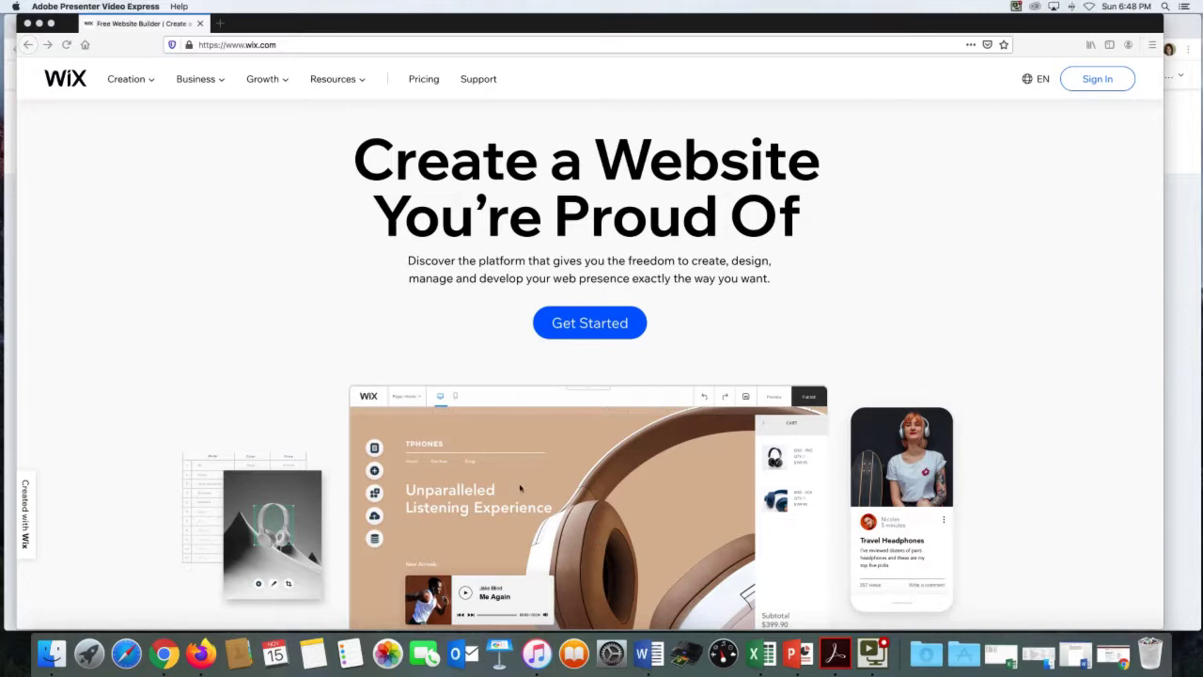
Open the Wix sign-up form, and minimize that browser window to return to the My Sites page
click(592, 325)
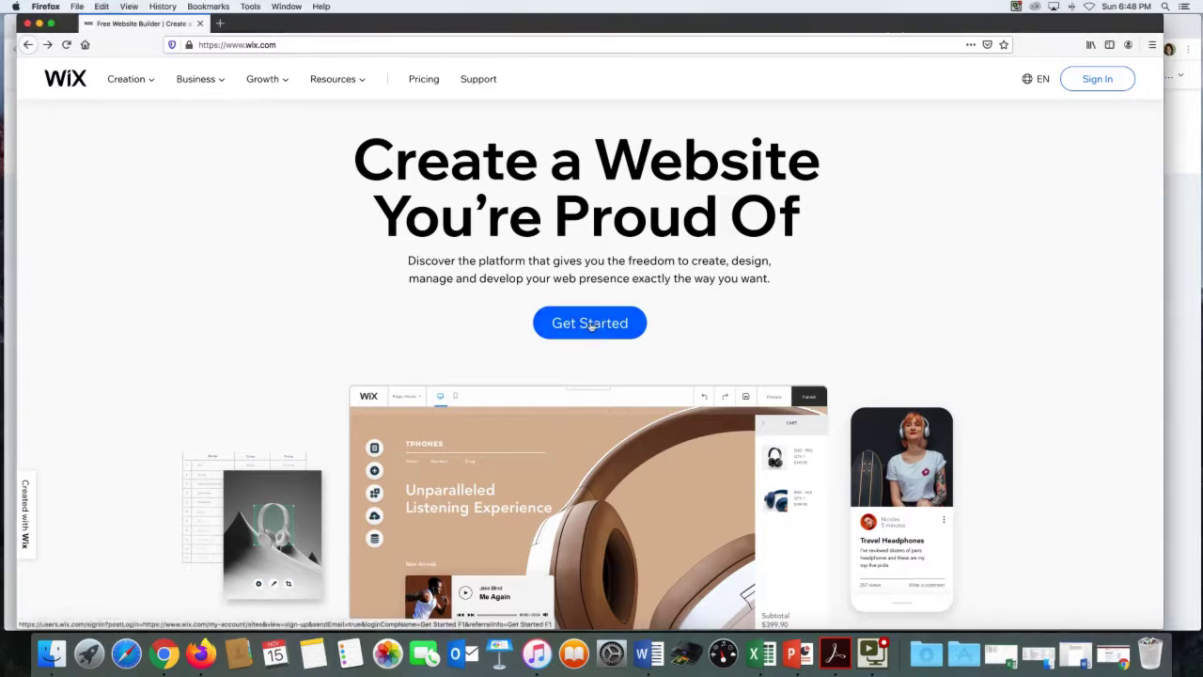
click(589, 324)
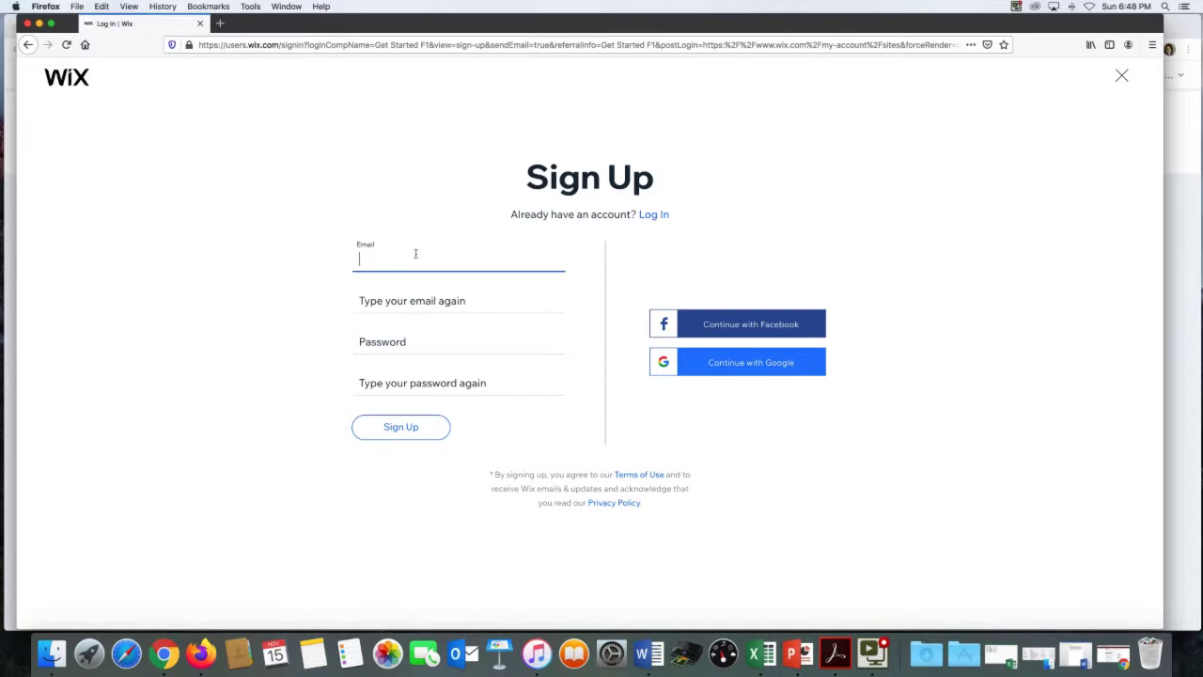
click(39, 26)
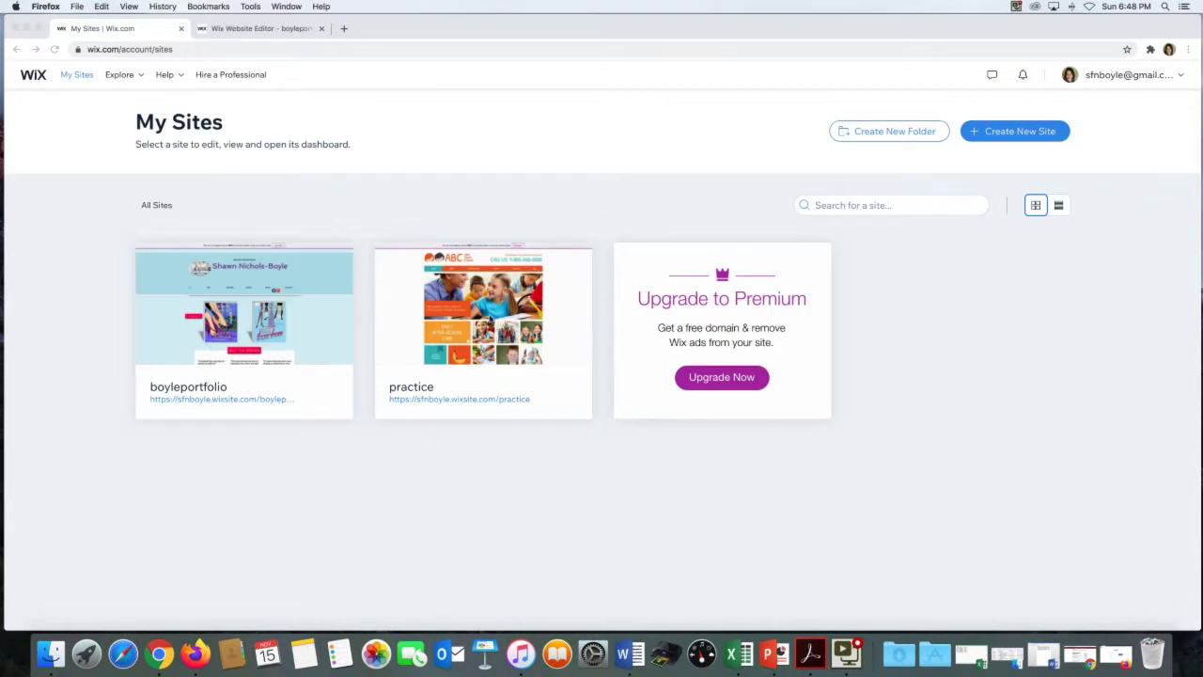
Start a new site in the Portfolio & CV category and choose to build it from a template with the Editor
click(1013, 131)
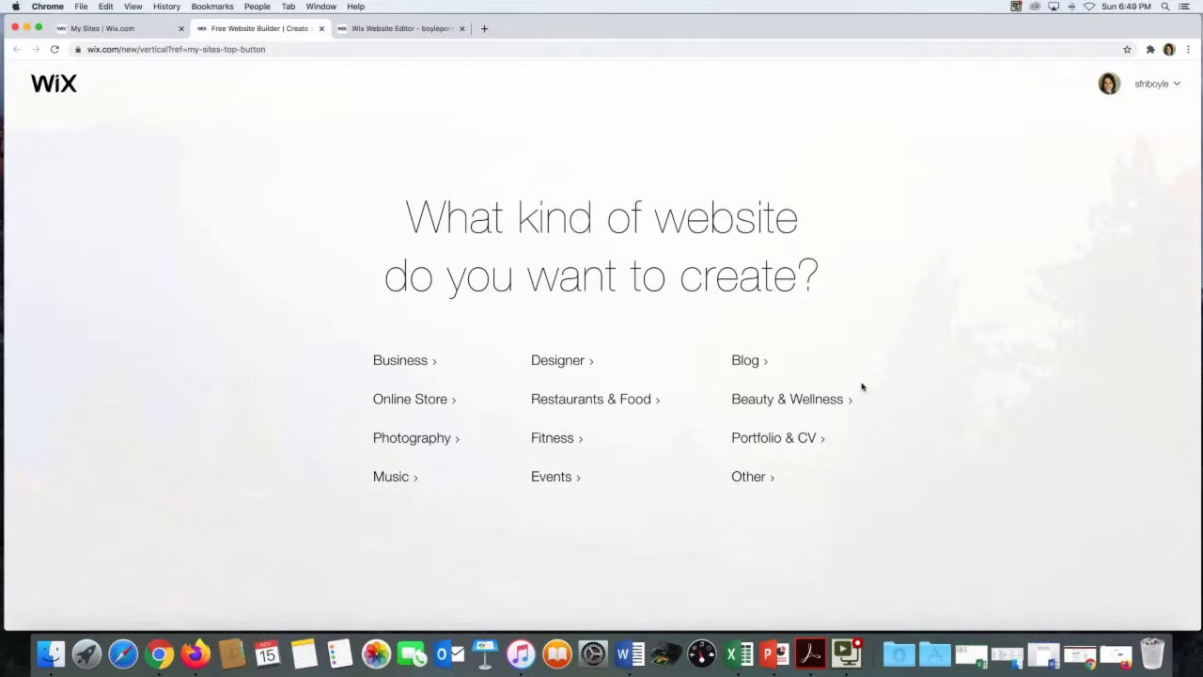
click(779, 438)
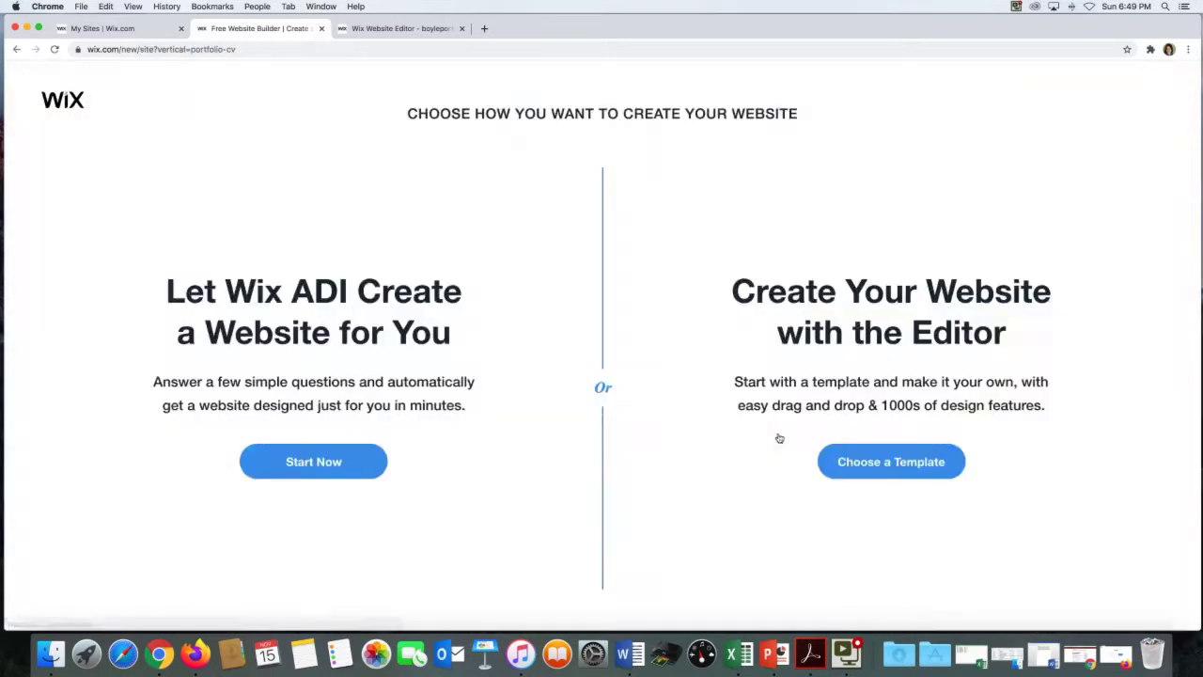
click(876, 463)
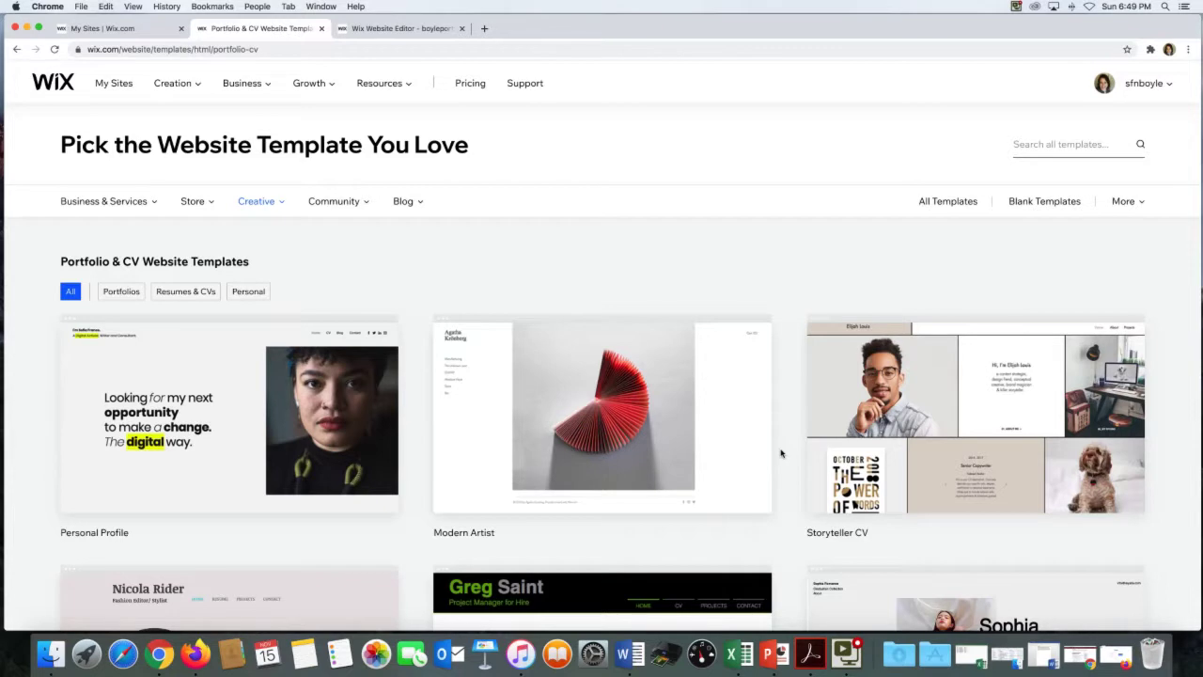
Browse the Portfolio & CV website templates and the template category options
scroll(780, 453, down, 1)
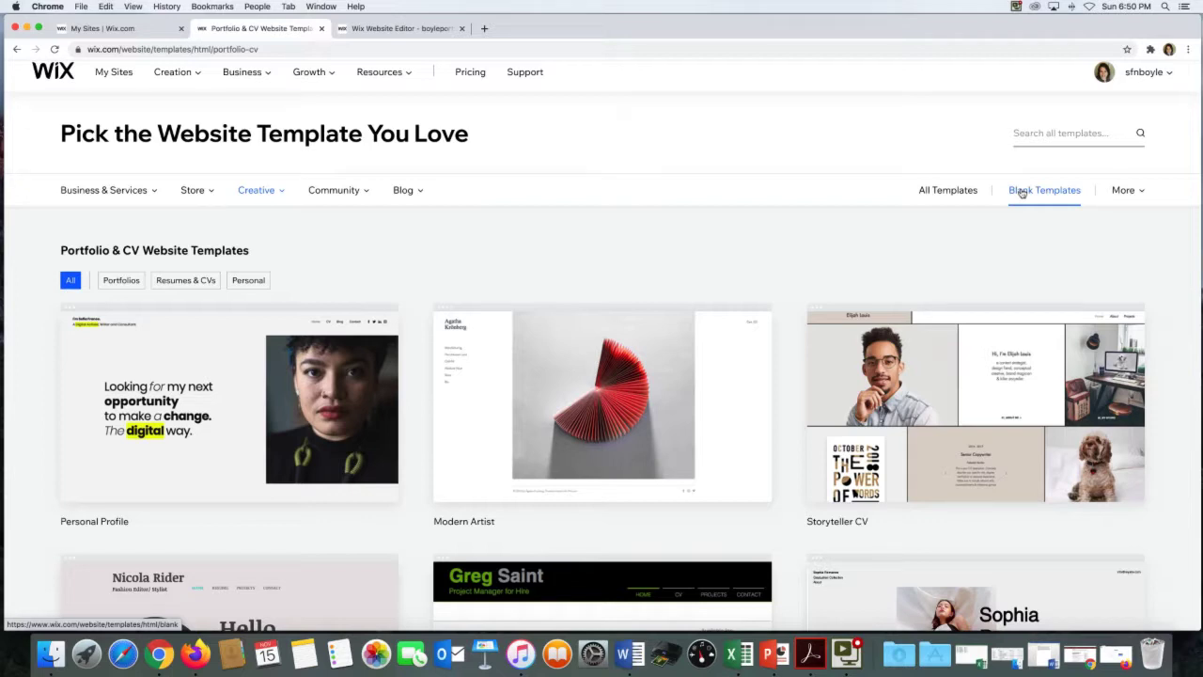
mouse_move(596, 351)
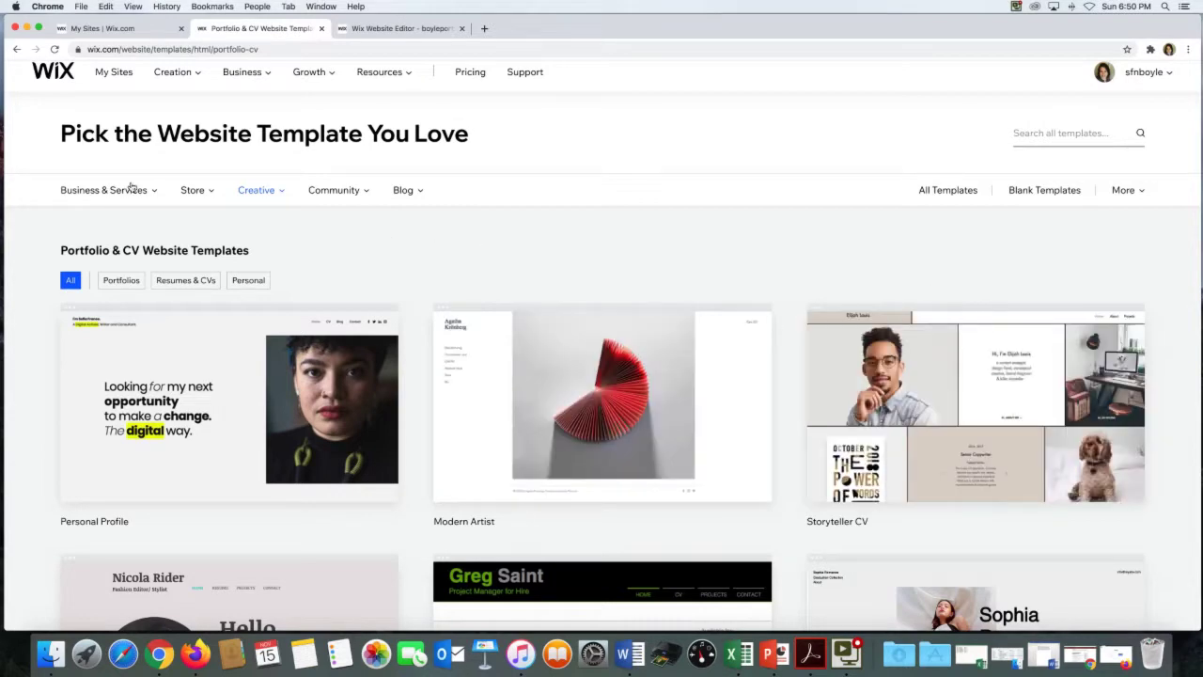
mouse_move(146, 188)
mouse_move(1132, 190)
scroll(751, 237, down, 5)
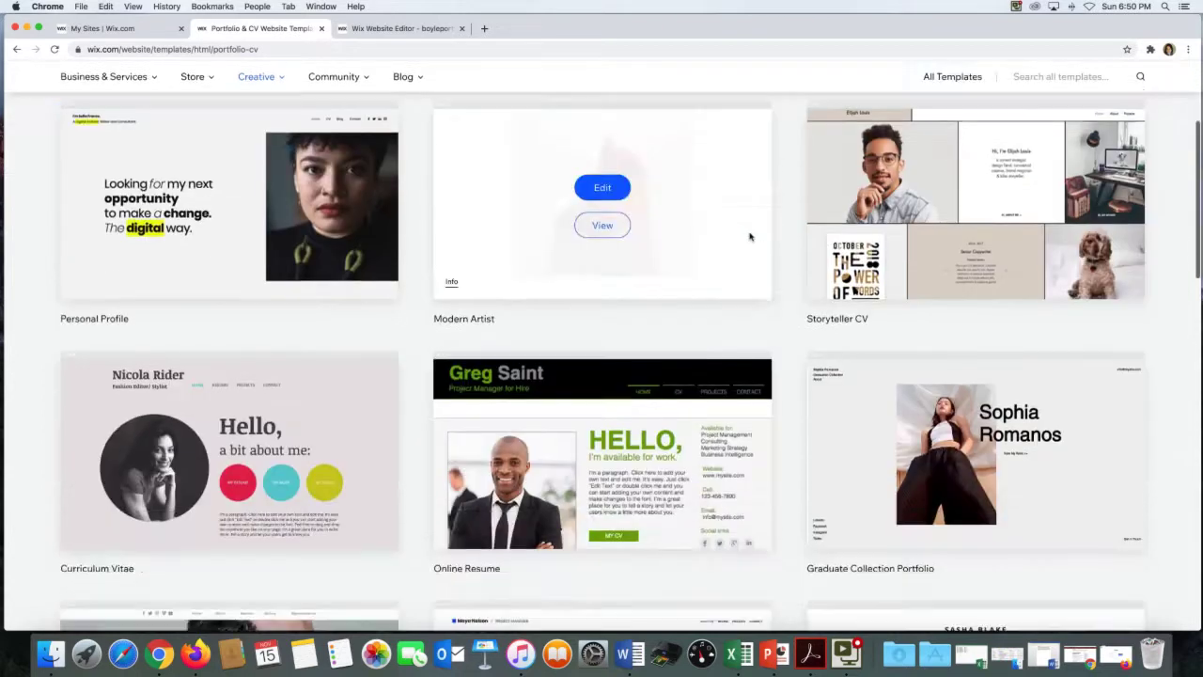
scroll(750, 237, down, 3)
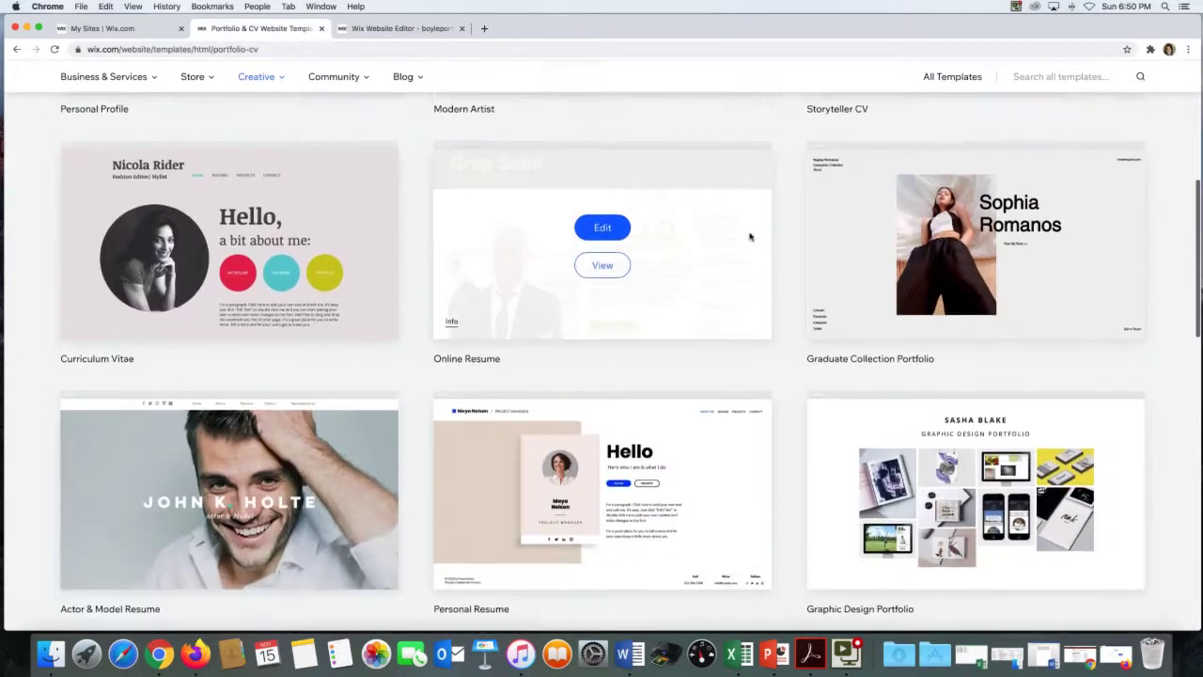
scroll(750, 237, down, 2)
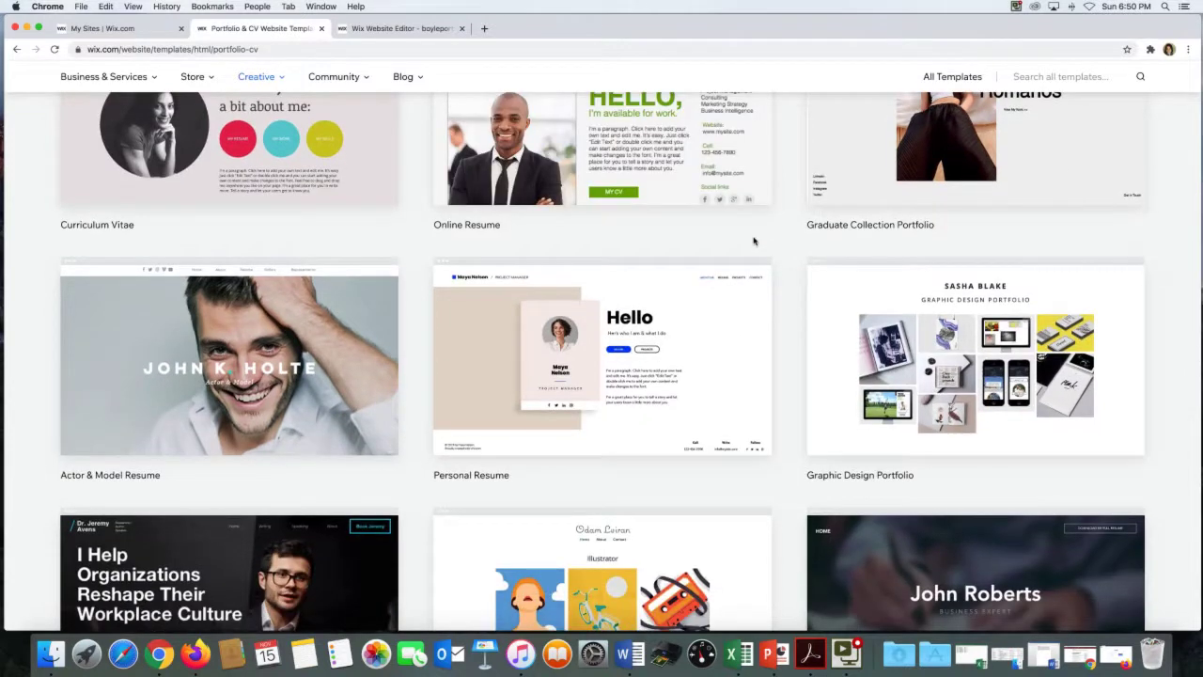
scroll(753, 240, down, 5)
scroll(754, 241, up, 3)
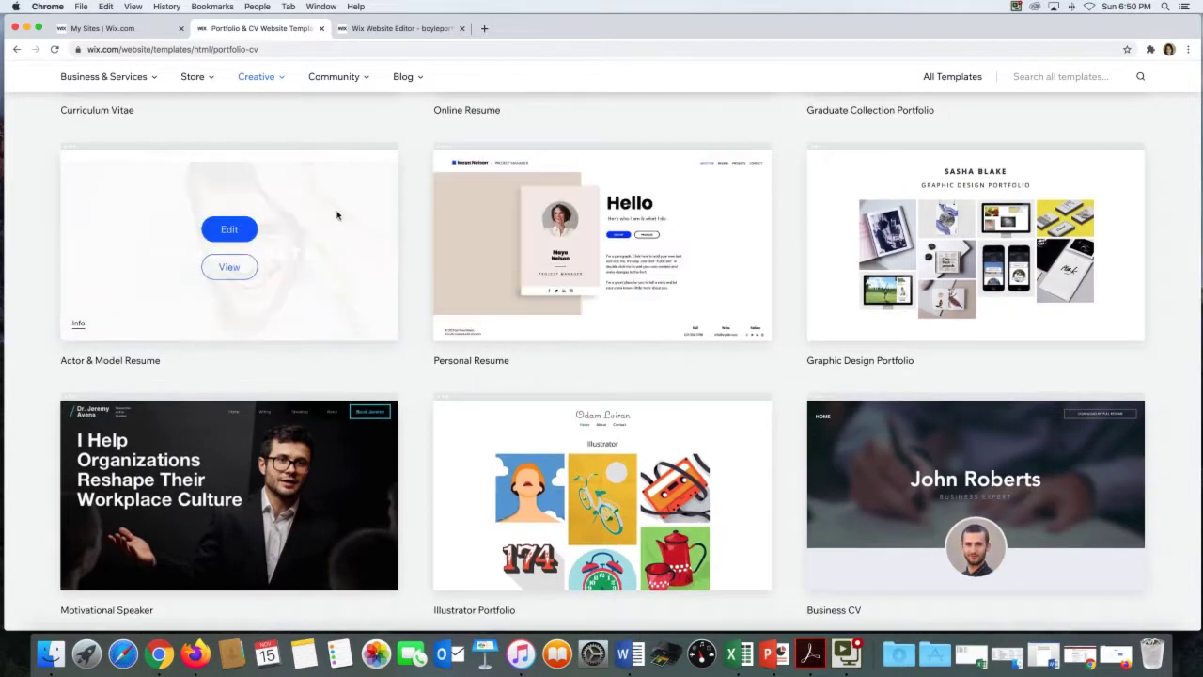
Open the full demo of the Actor & Model Resume template and visit its About, Showreels, Gallery, Resume and Representation sections, returning to Home
click(225, 268)
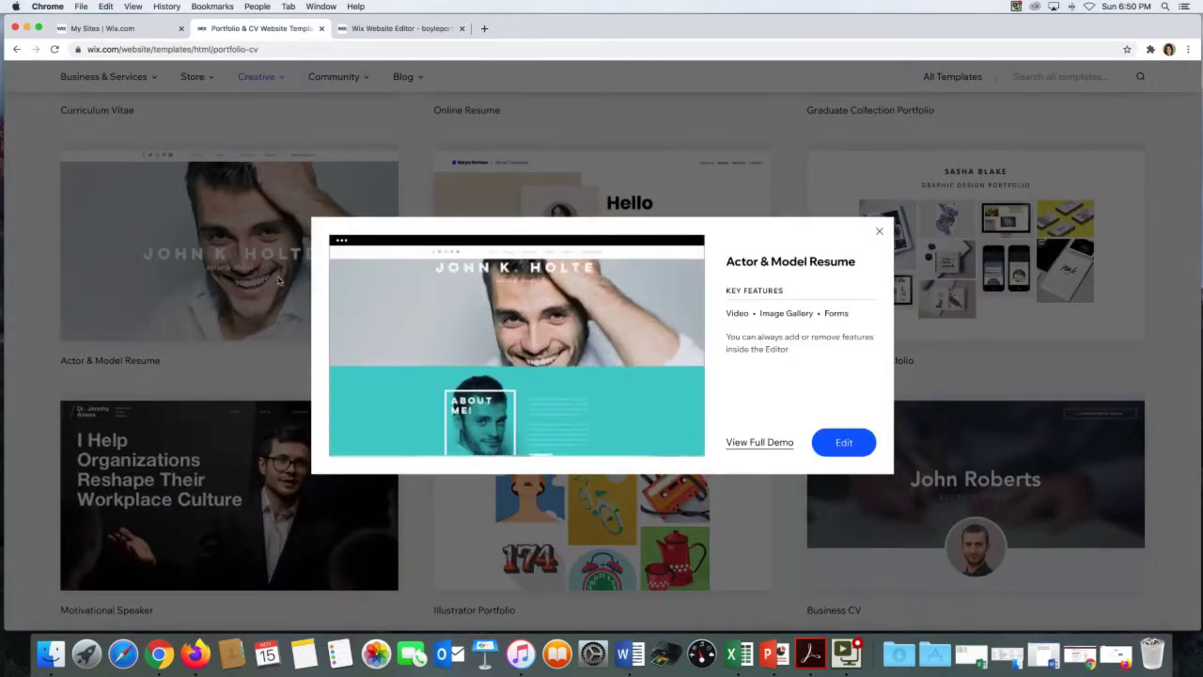
click(752, 443)
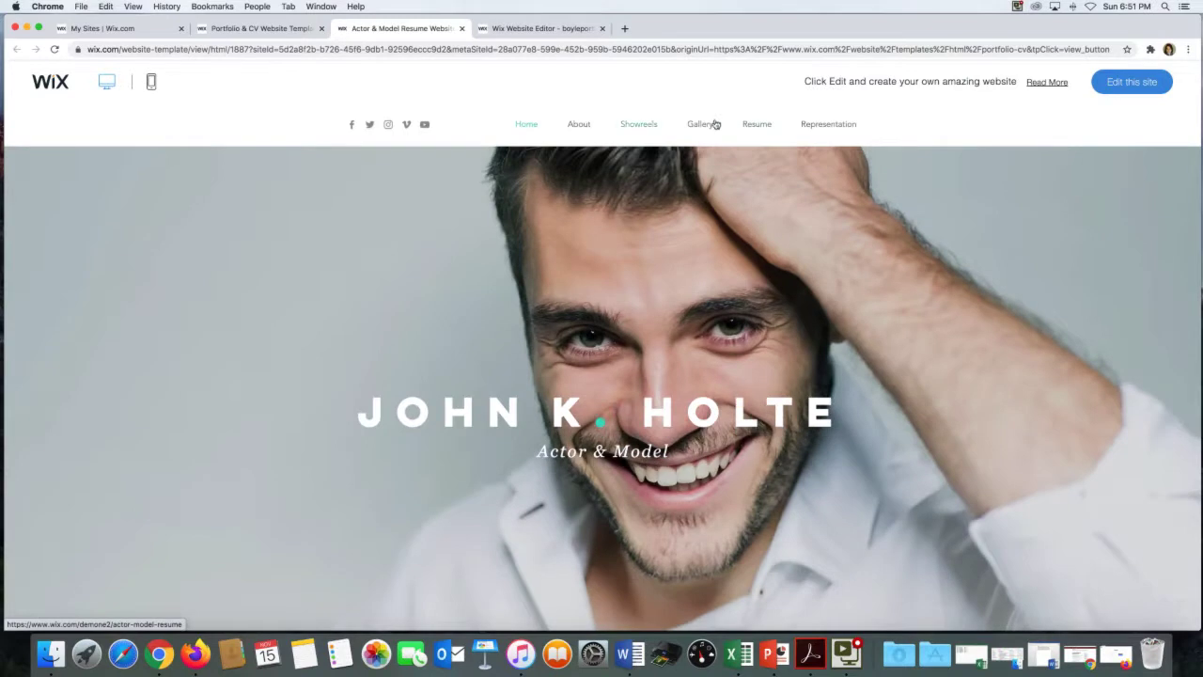
click(577, 124)
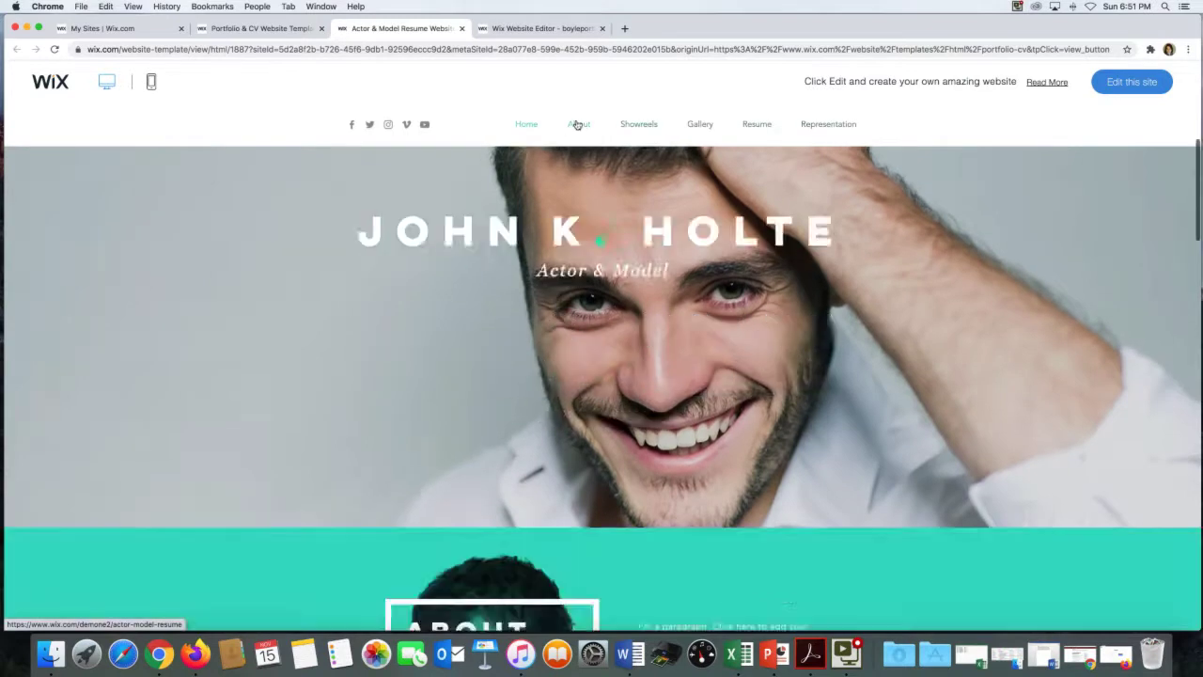
click(630, 124)
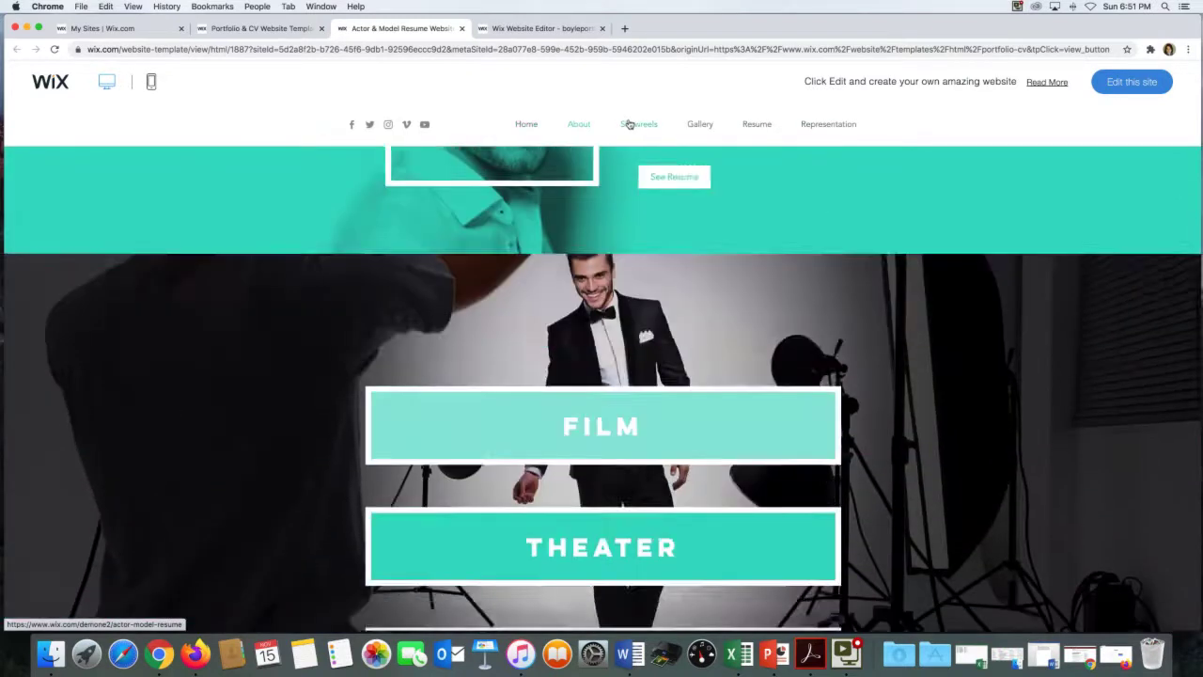
click(700, 124)
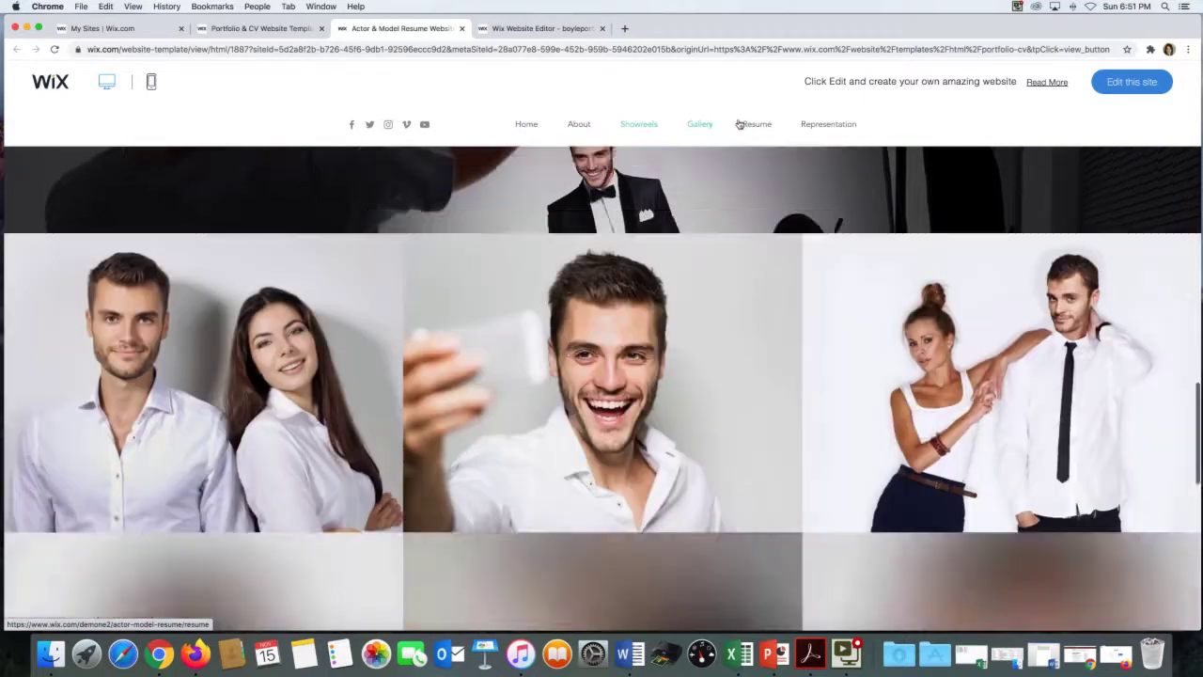
click(818, 123)
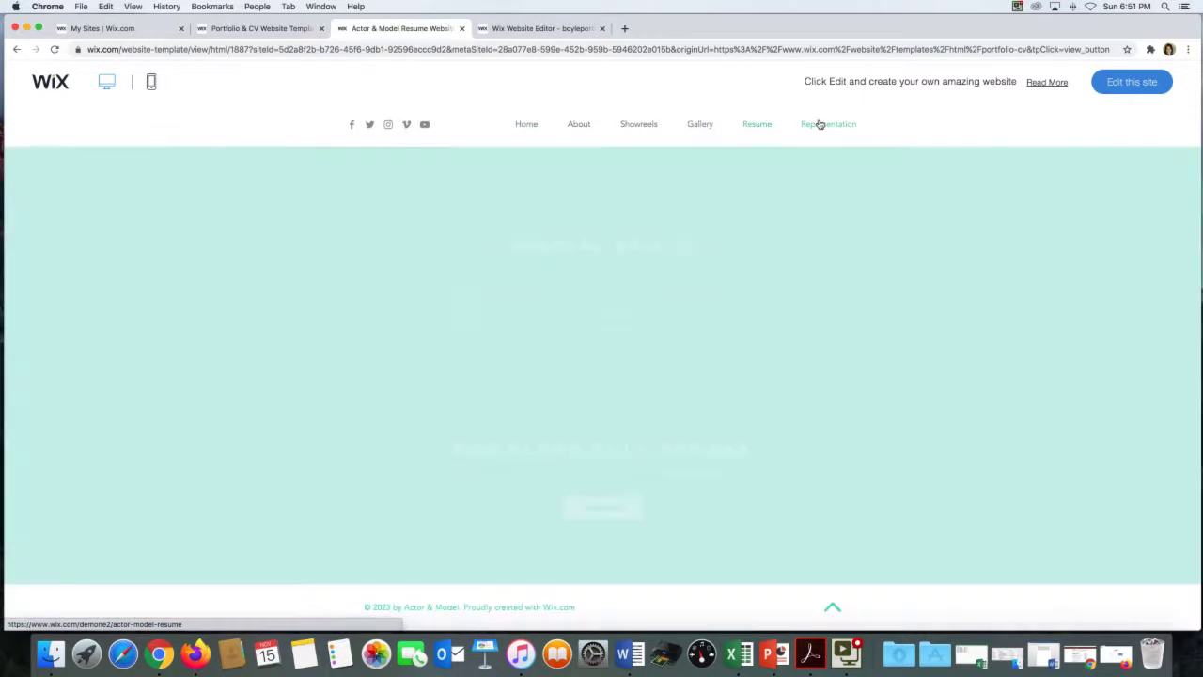
click(755, 124)
click(520, 124)
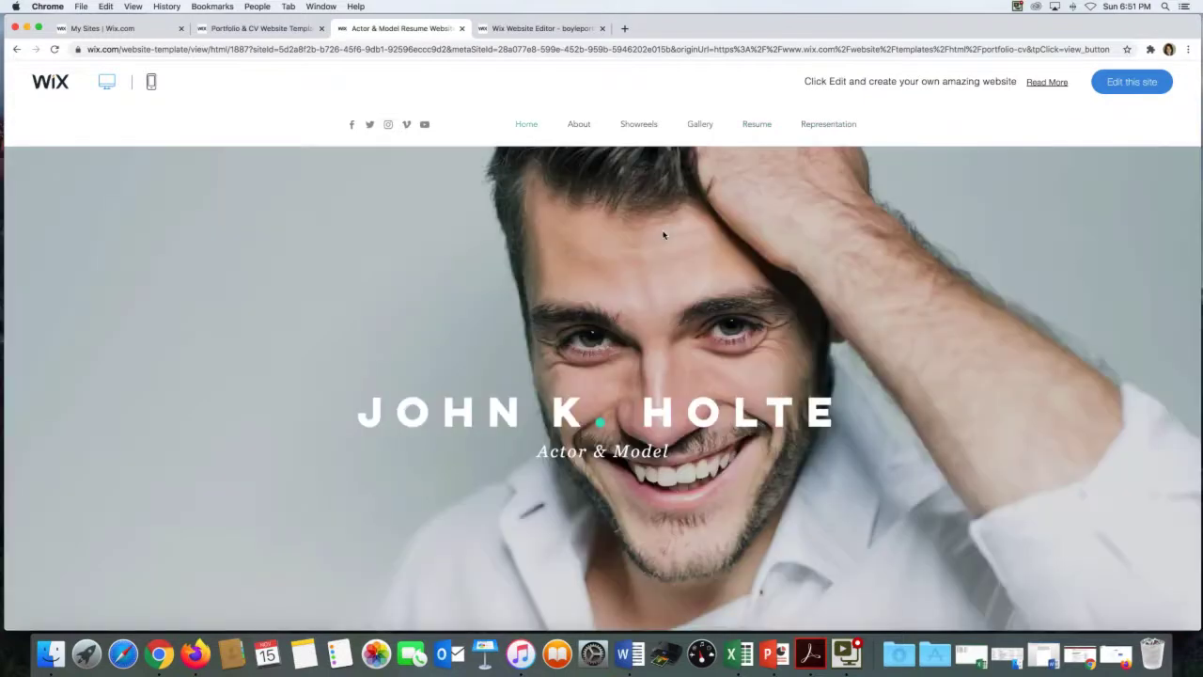
Examine how the Actor & Model Resume demo is laid out as one long page, and close the demo
scroll(664, 235, down, 10)
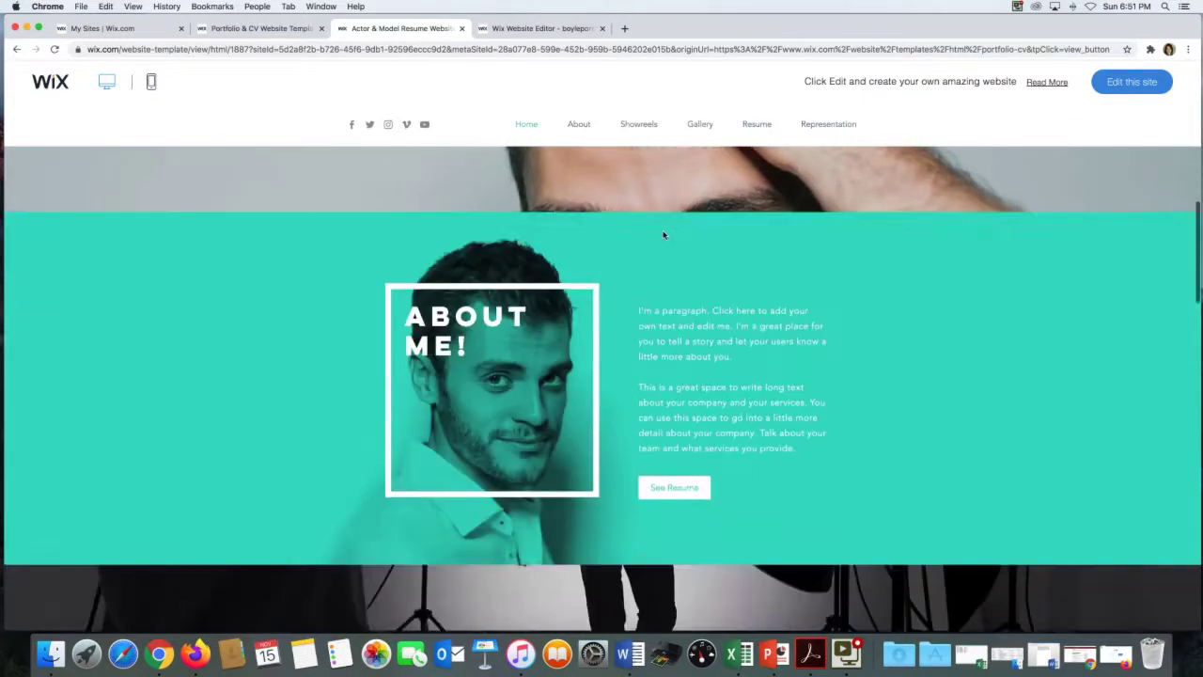
scroll(664, 235, down, 8)
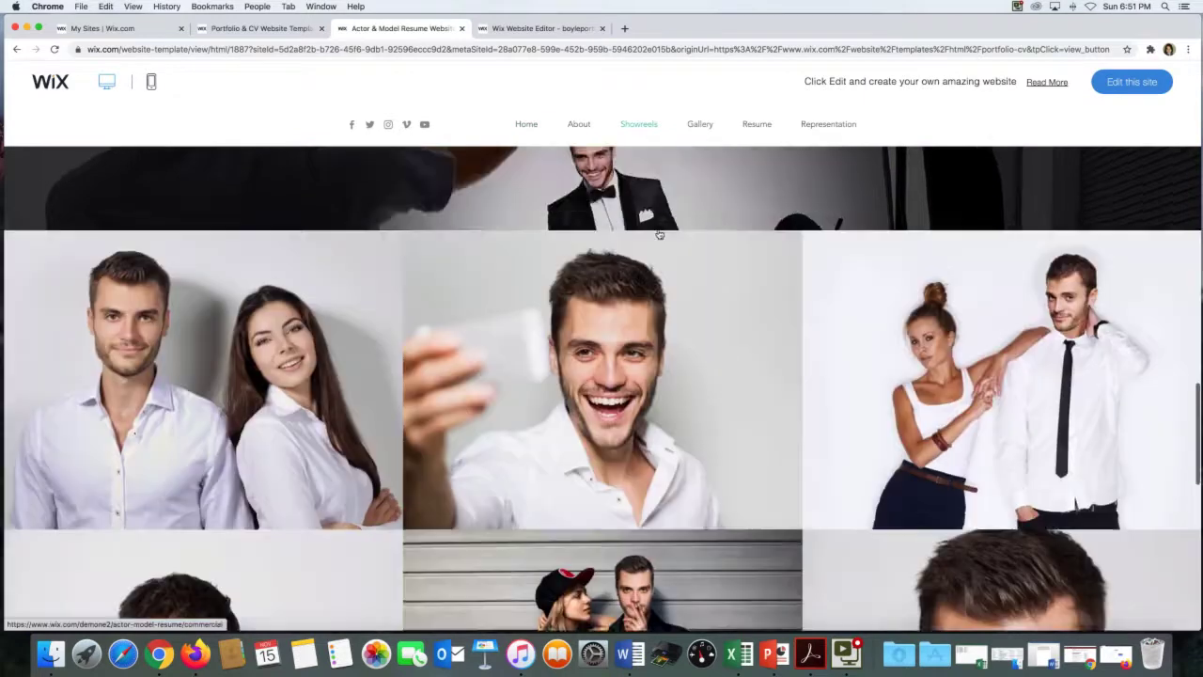
scroll(659, 233, down, 6)
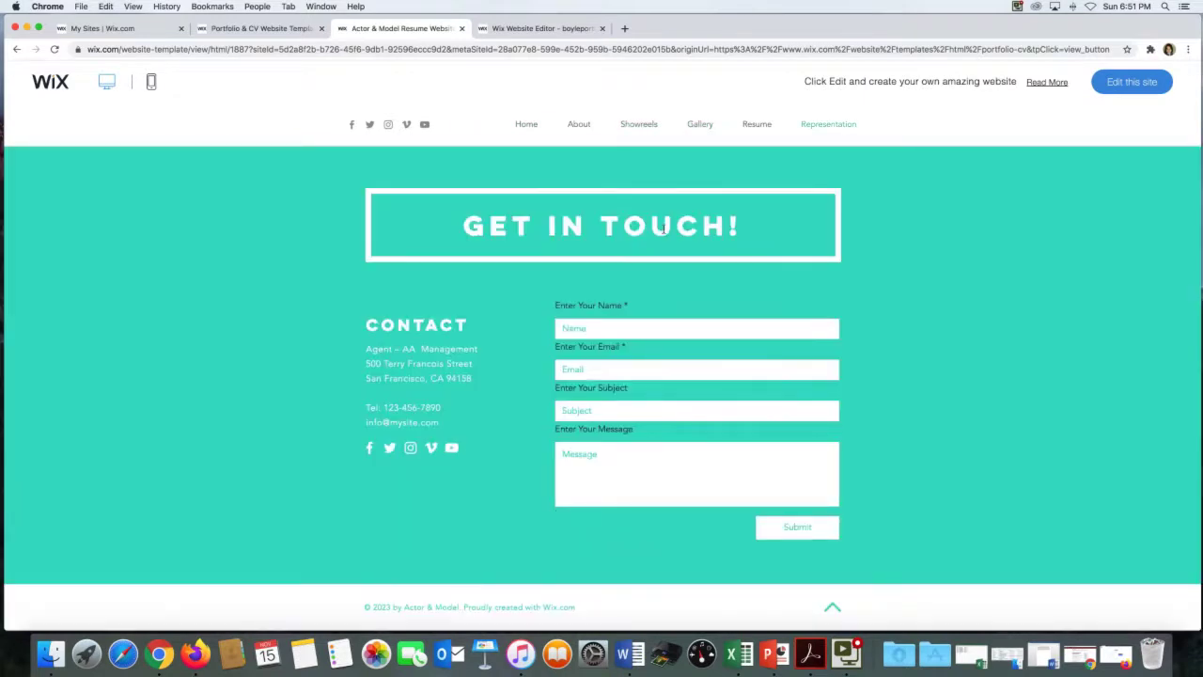
scroll(664, 235, up, 10)
scroll(664, 235, up, 10)
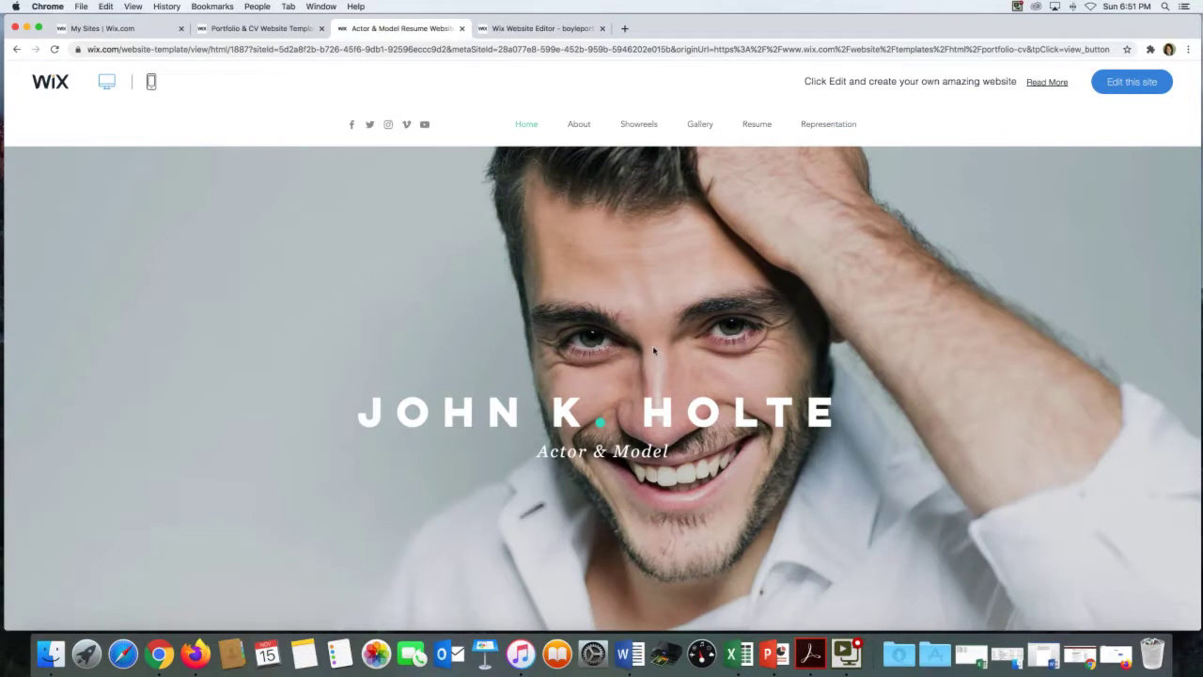
scroll(654, 351, down, 8)
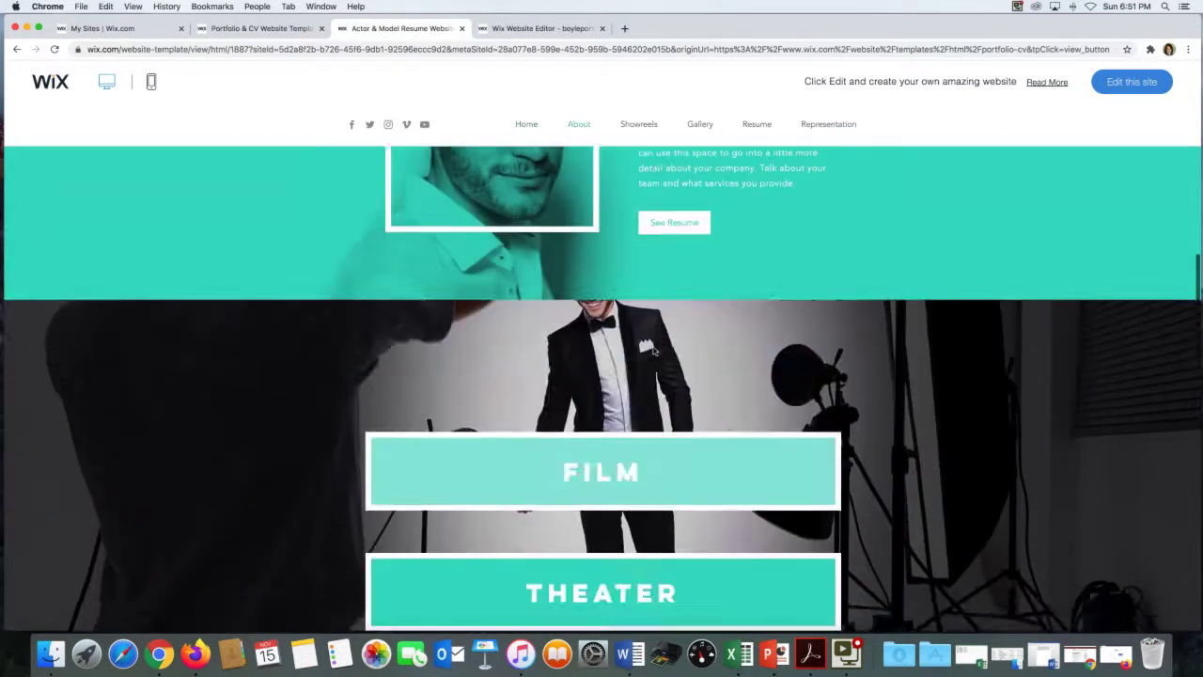
scroll(654, 351, down, 6)
scroll(652, 350, up, 3)
scroll(650, 352, down, 3)
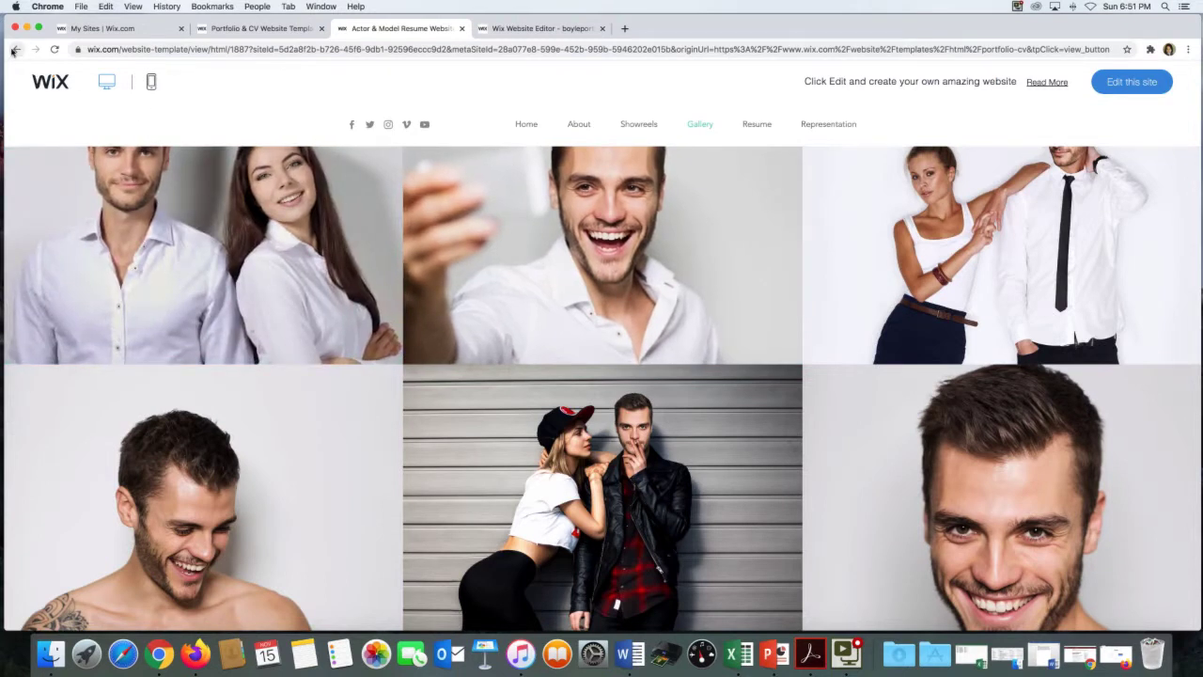
click(463, 31)
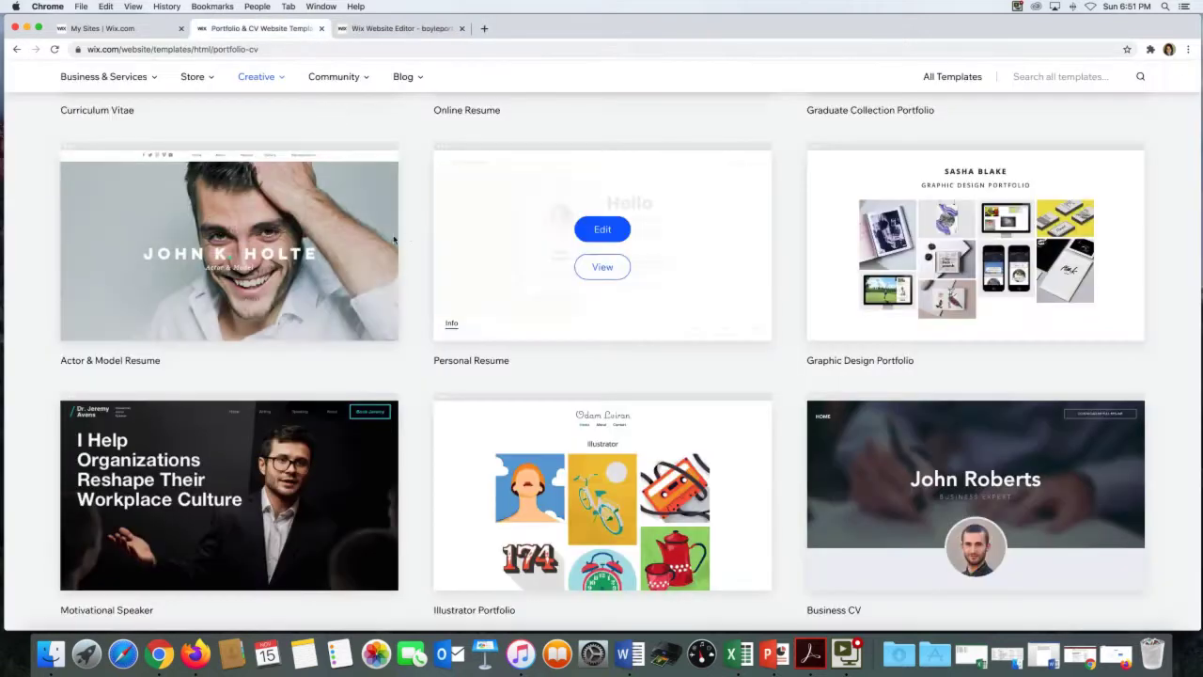
Find the Curriculum Vitae template in the gallery and open its full demo
scroll(392, 236, up, 5)
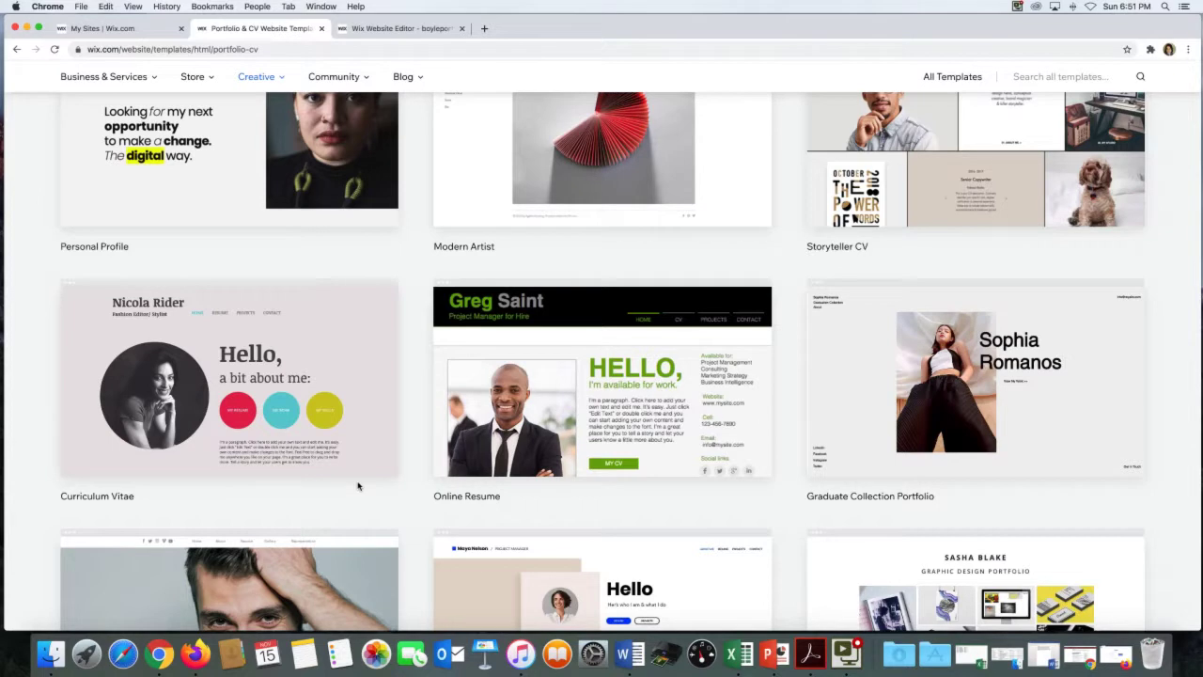
mouse_move(355, 475)
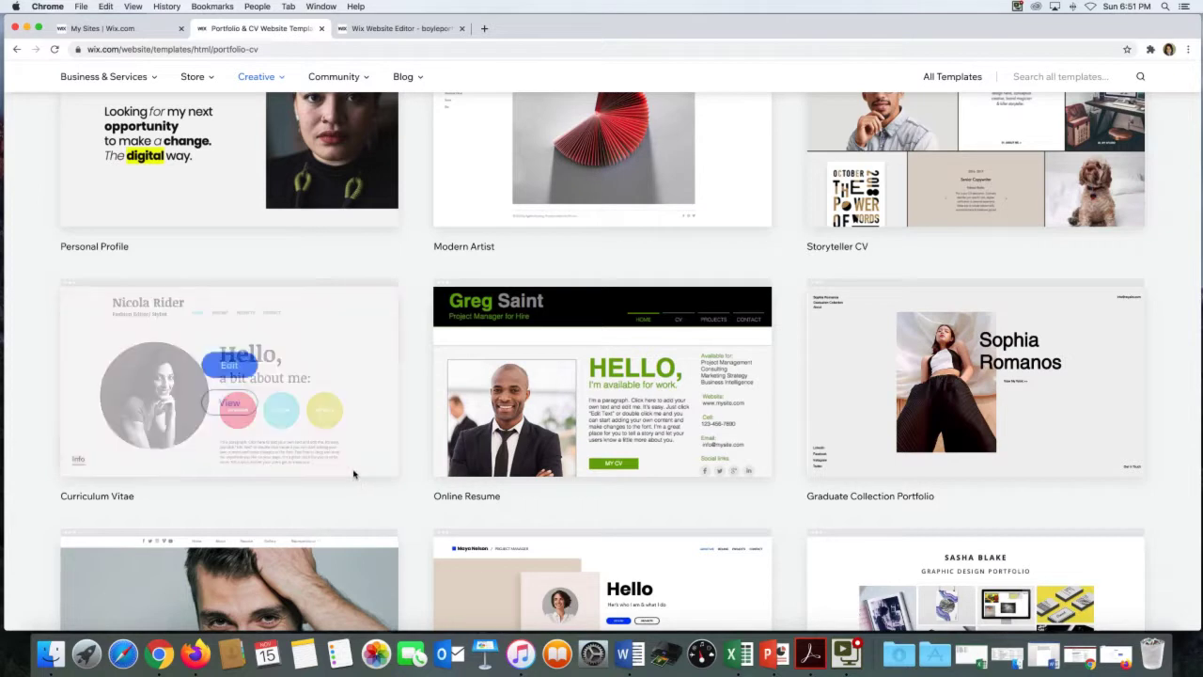
click(229, 404)
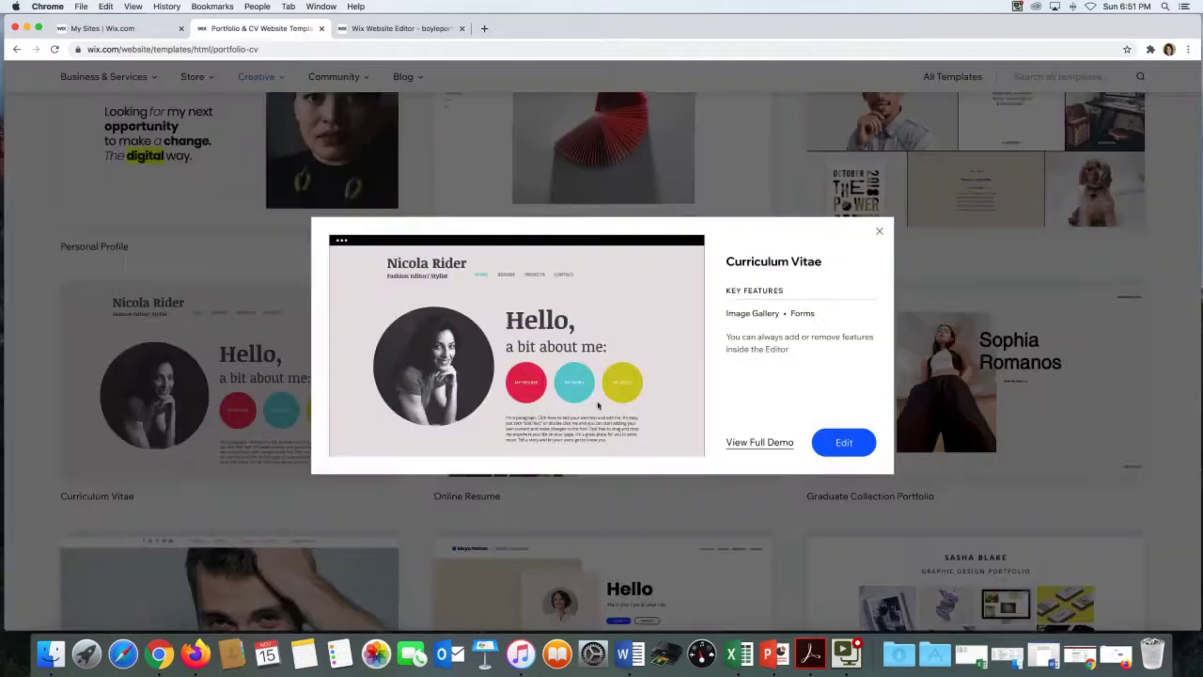
click(740, 442)
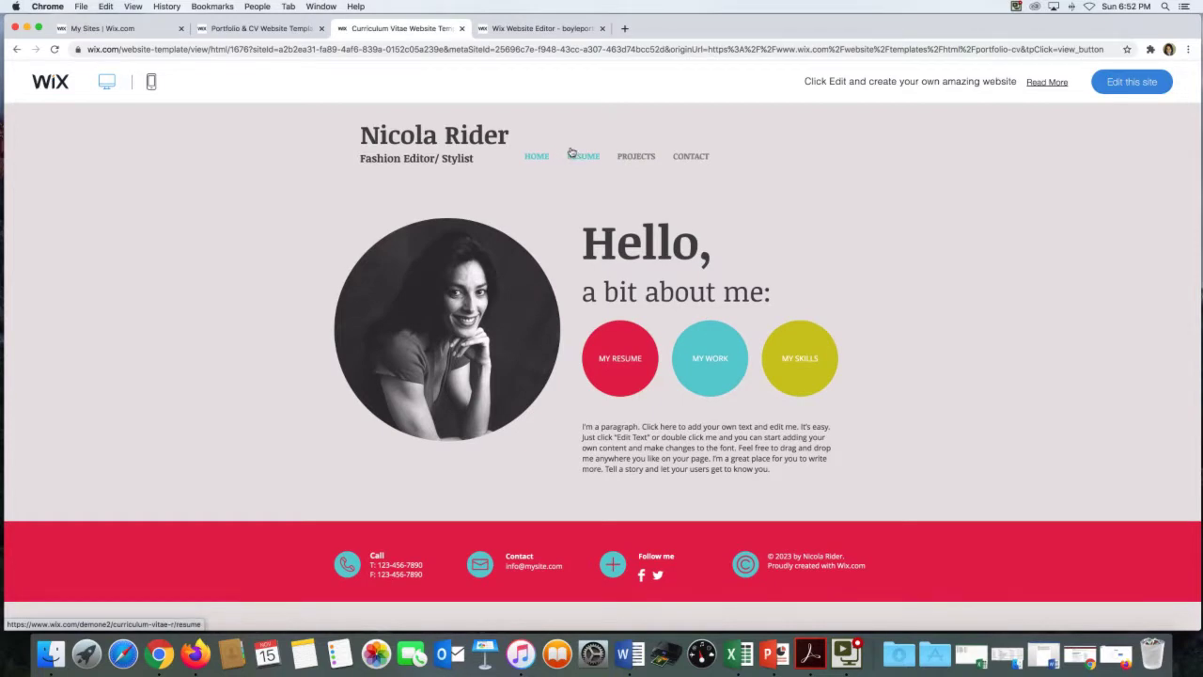
Look through the Resume, Projects and Contact pages of the Curriculum Vitae demo and return to its Home page
click(571, 153)
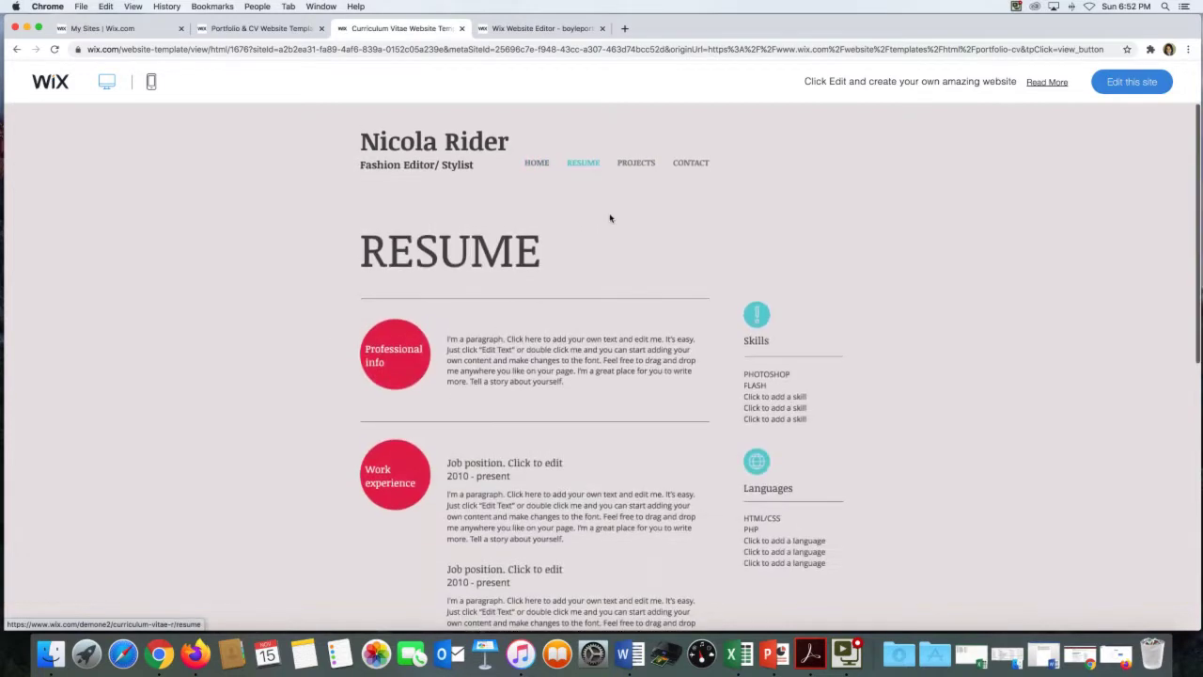
scroll(611, 219, down, 10)
scroll(609, 218, up, 10)
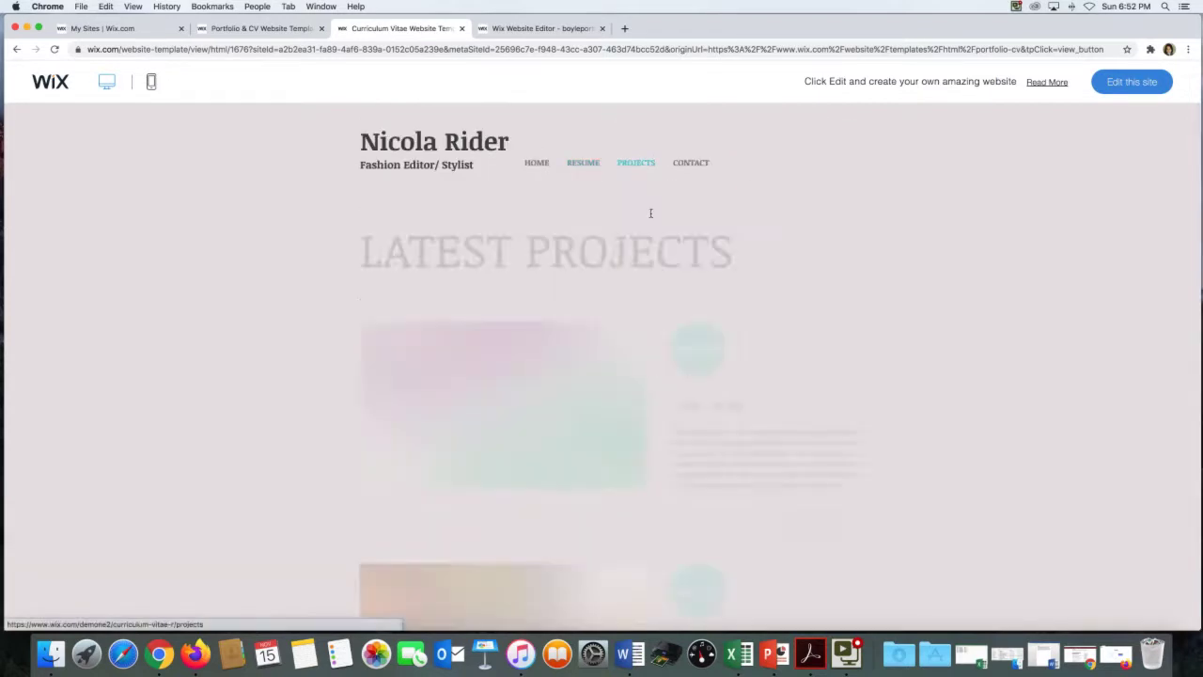
scroll(650, 220, down, 10)
scroll(658, 207, up, 10)
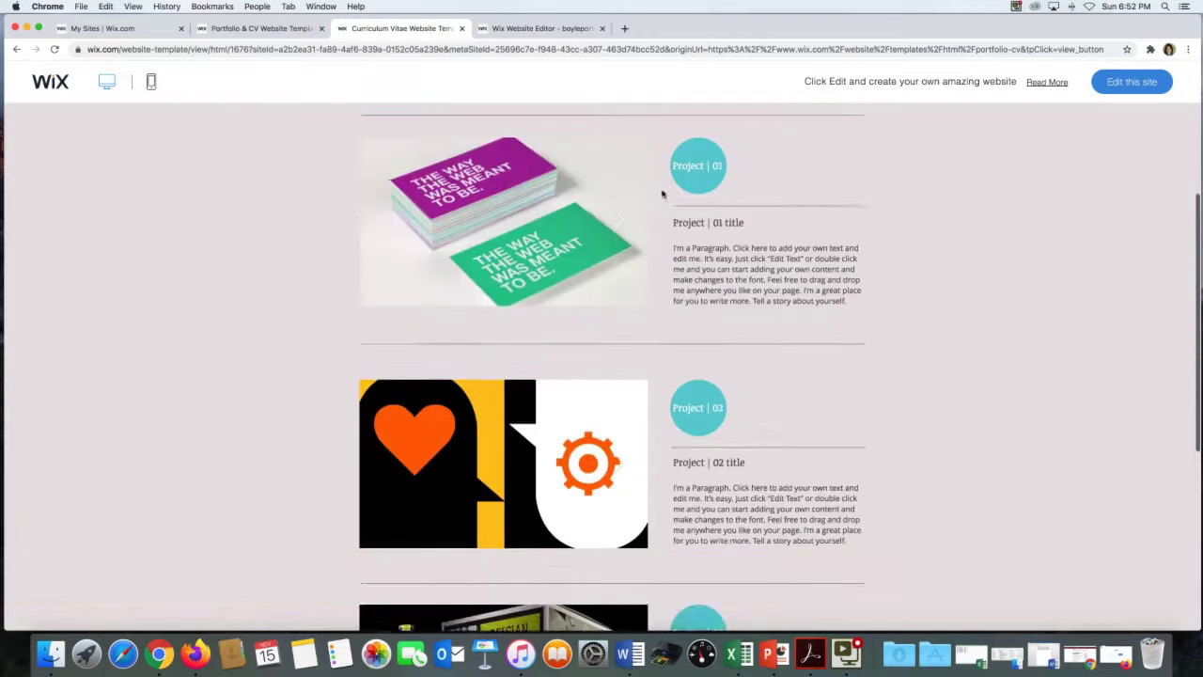
click(691, 163)
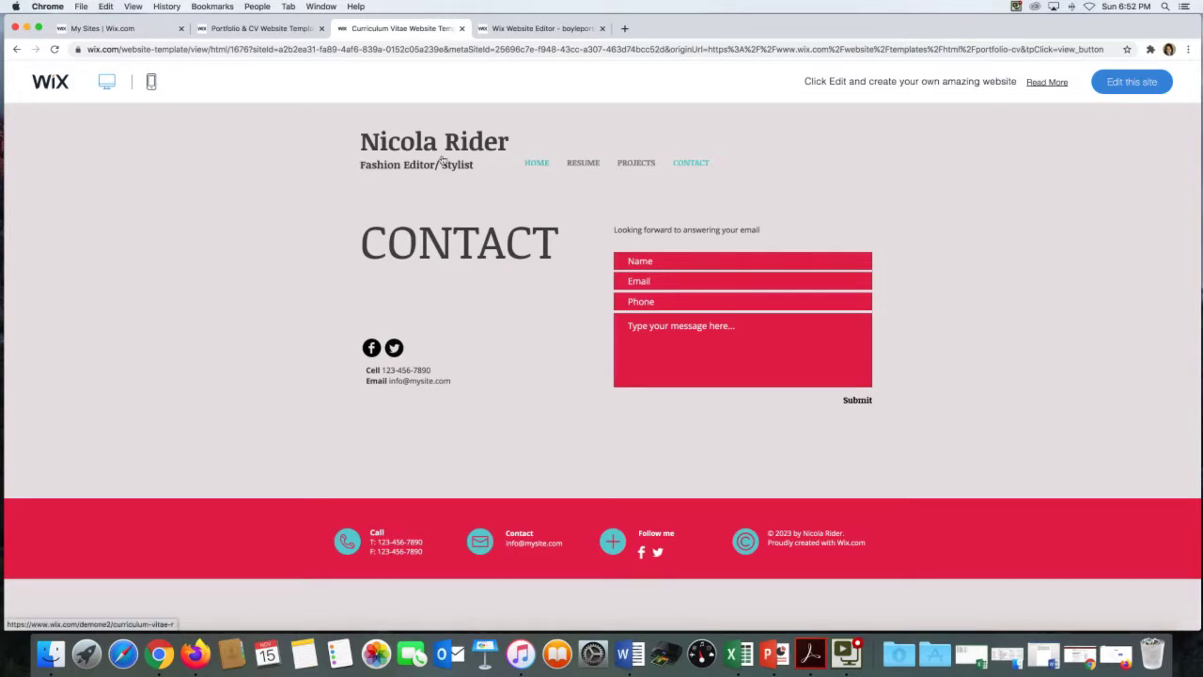
click(526, 163)
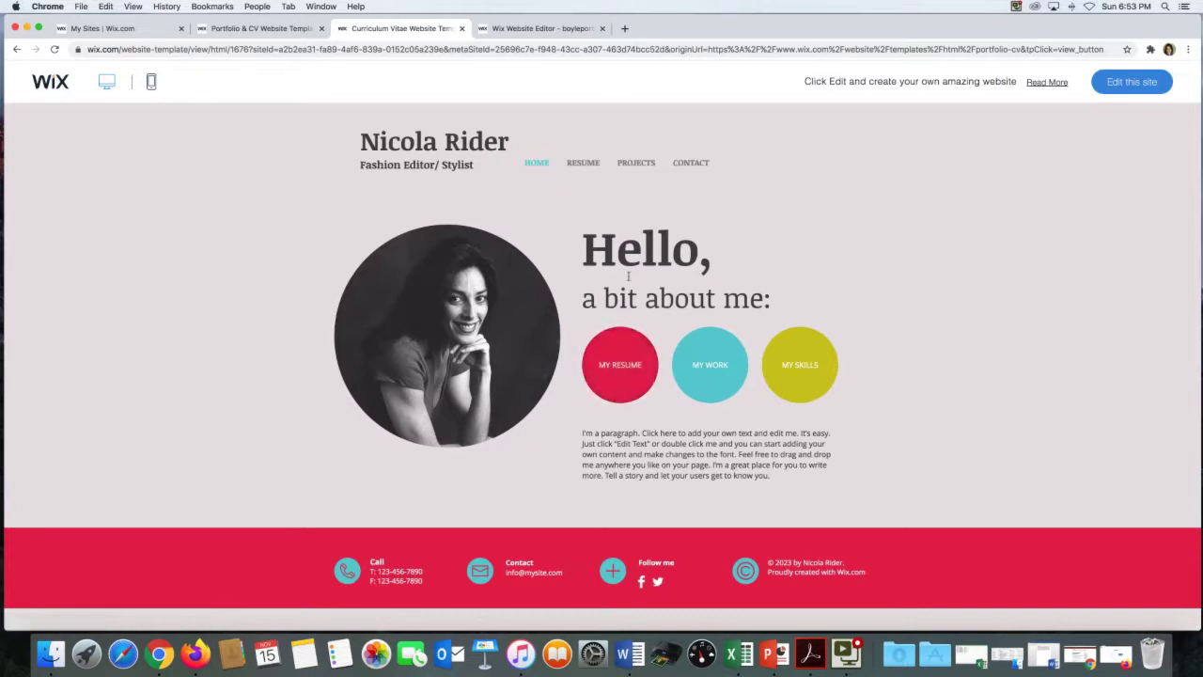
Start a new site from the Curriculum Vitae template in the editor and dismiss the Get Started with Your New Site introduction
click(1118, 83)
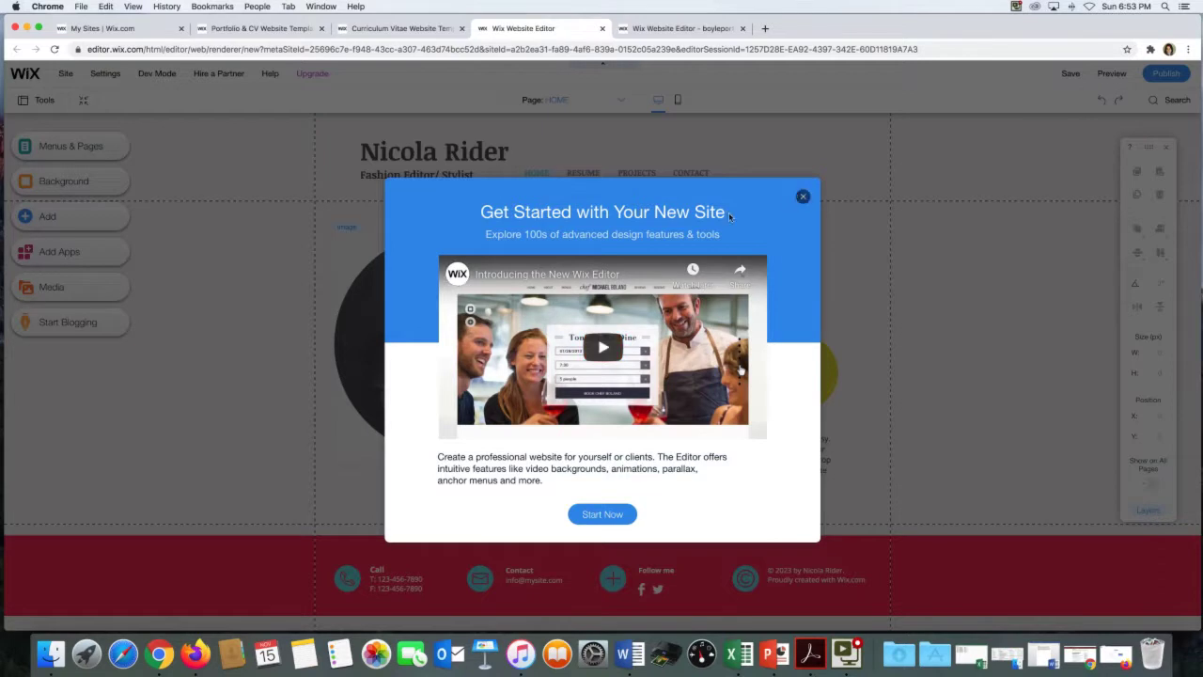
click(802, 197)
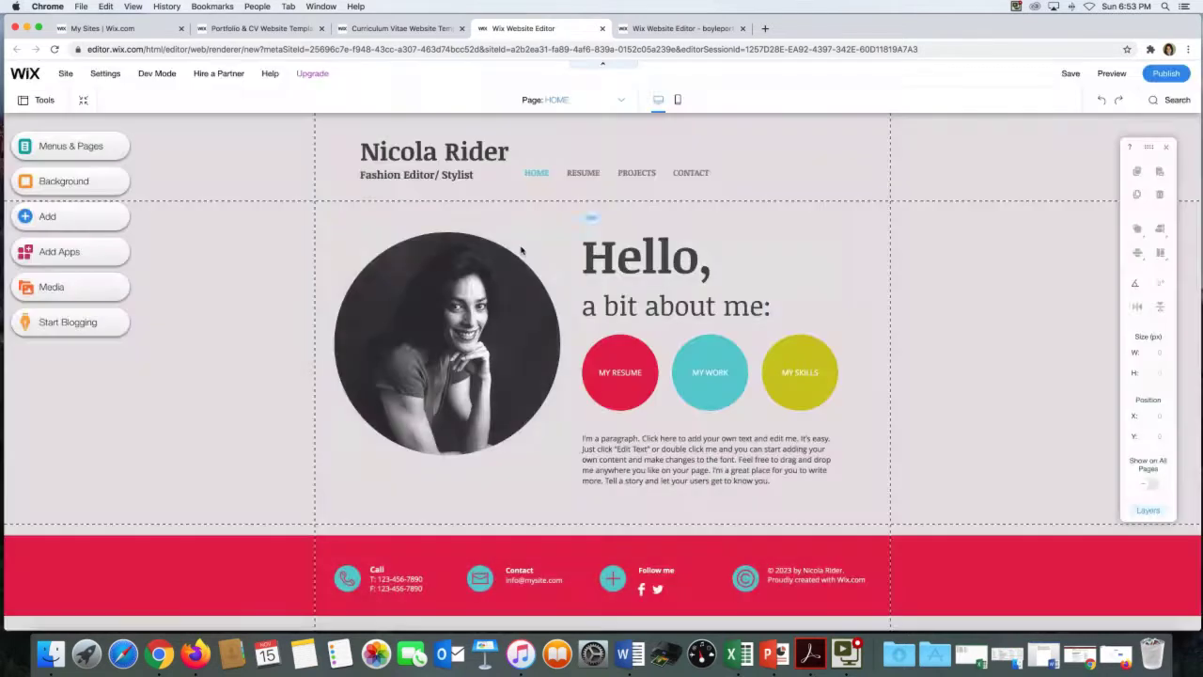
click(87, 137)
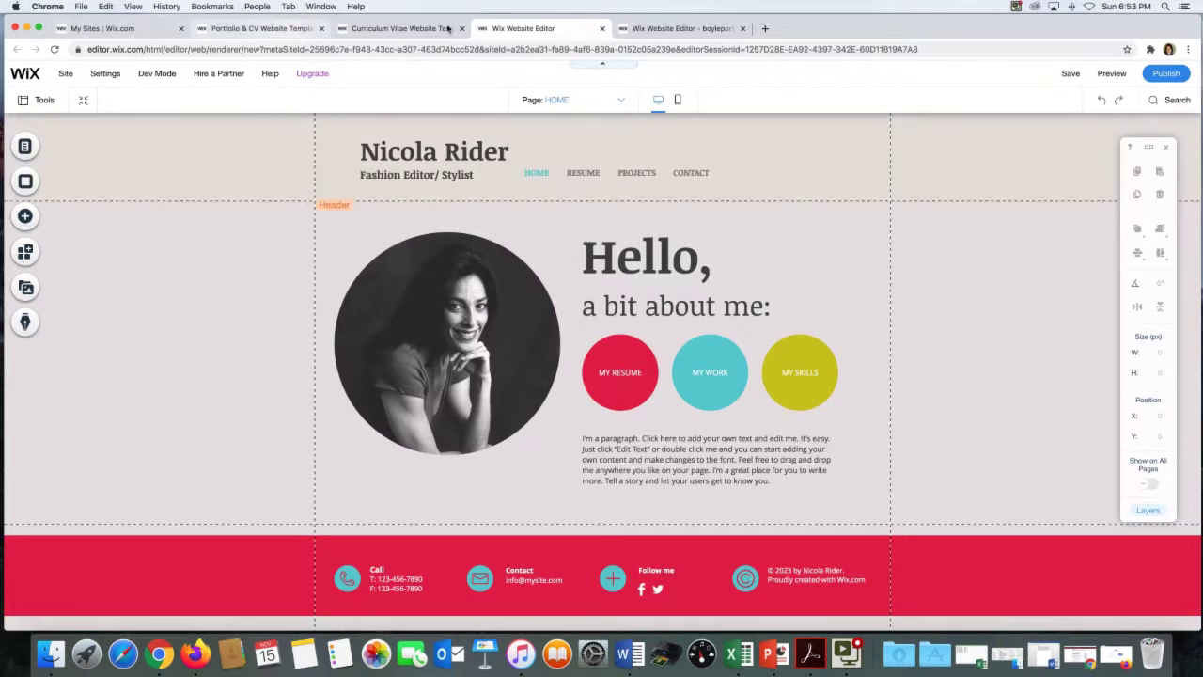
Compare the new template site with the existing portfolio site in its editor, selecting the template's introductory paragraph along the way
click(655, 29)
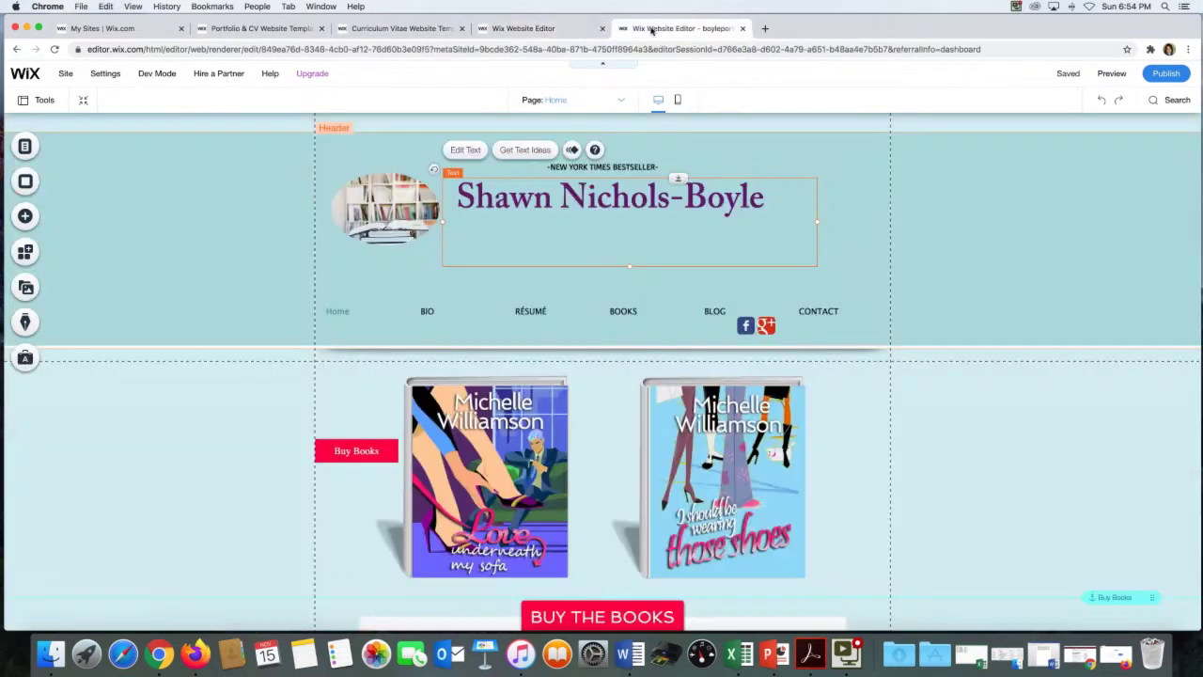
click(523, 30)
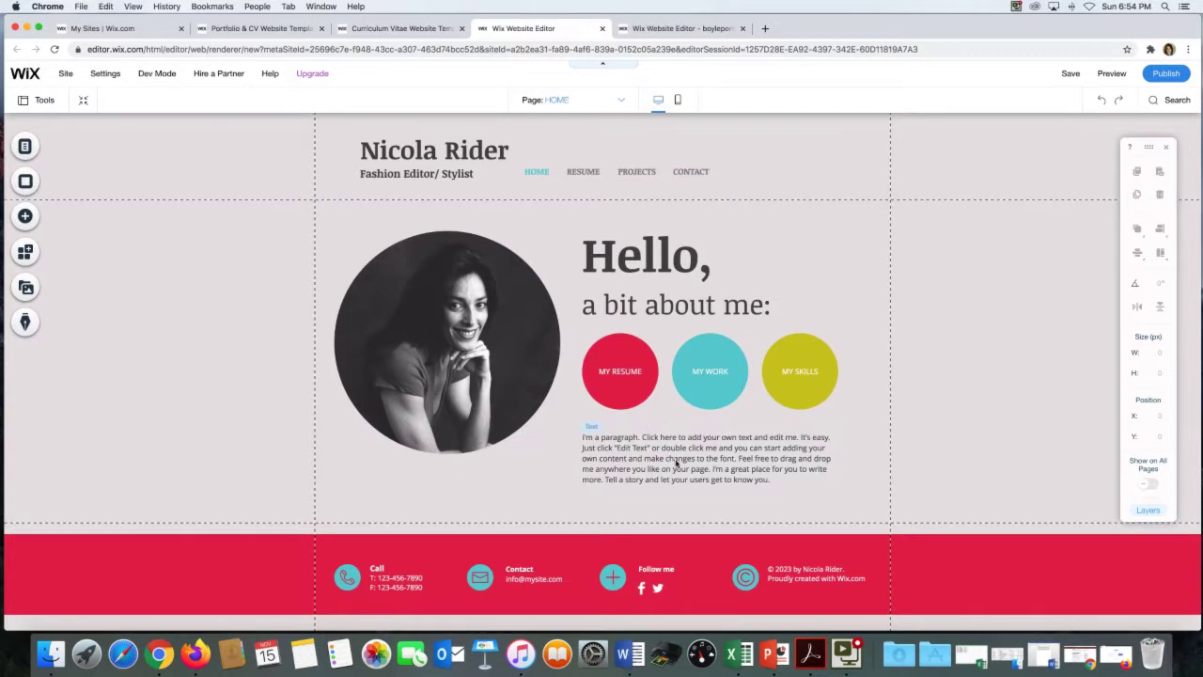
click(639, 455)
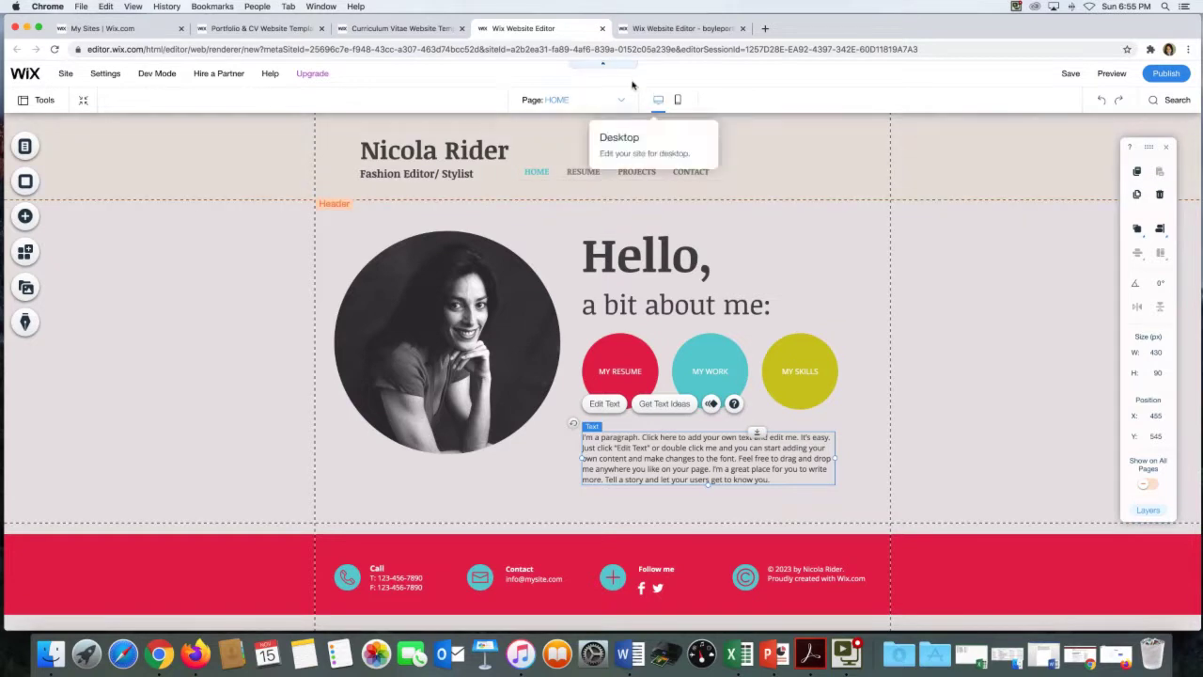
click(647, 28)
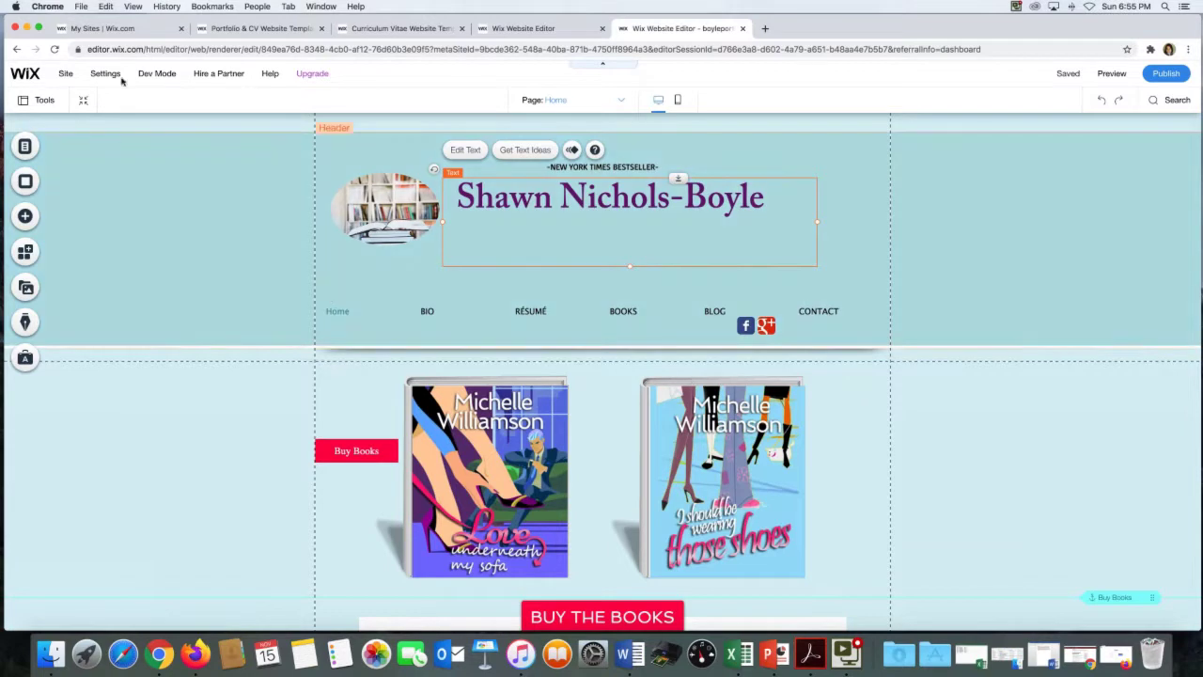
Open the existing portfolio site's dashboard from My Sites and show its available site actions
click(111, 29)
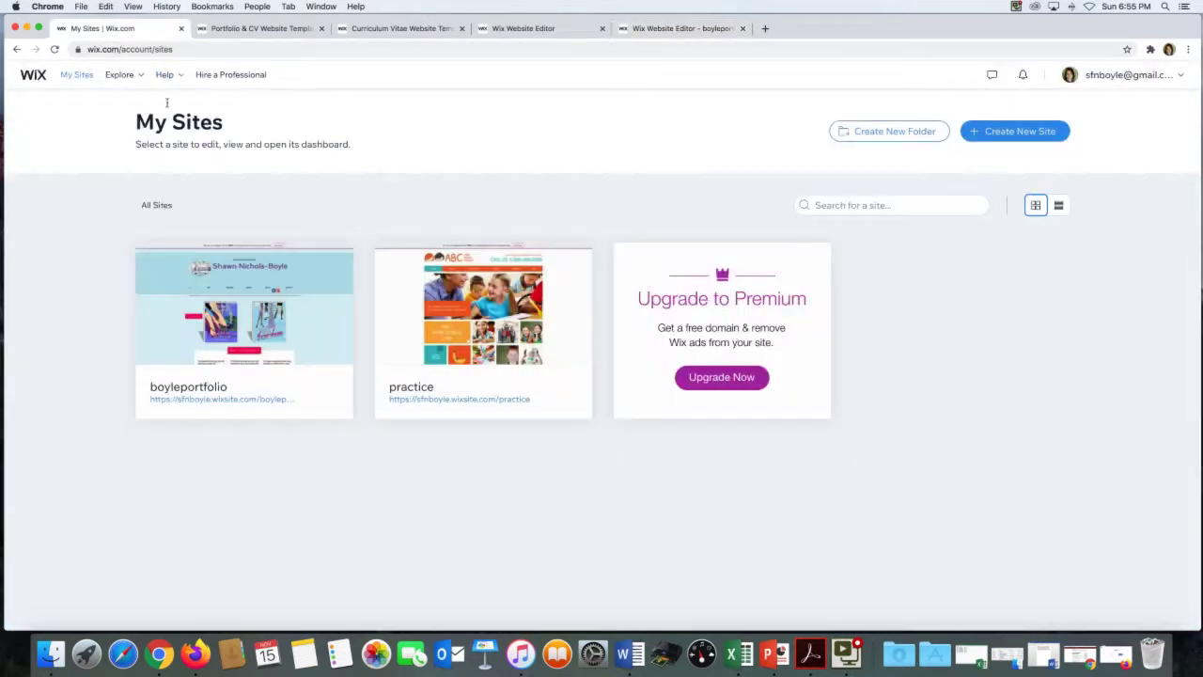
mouse_move(240, 327)
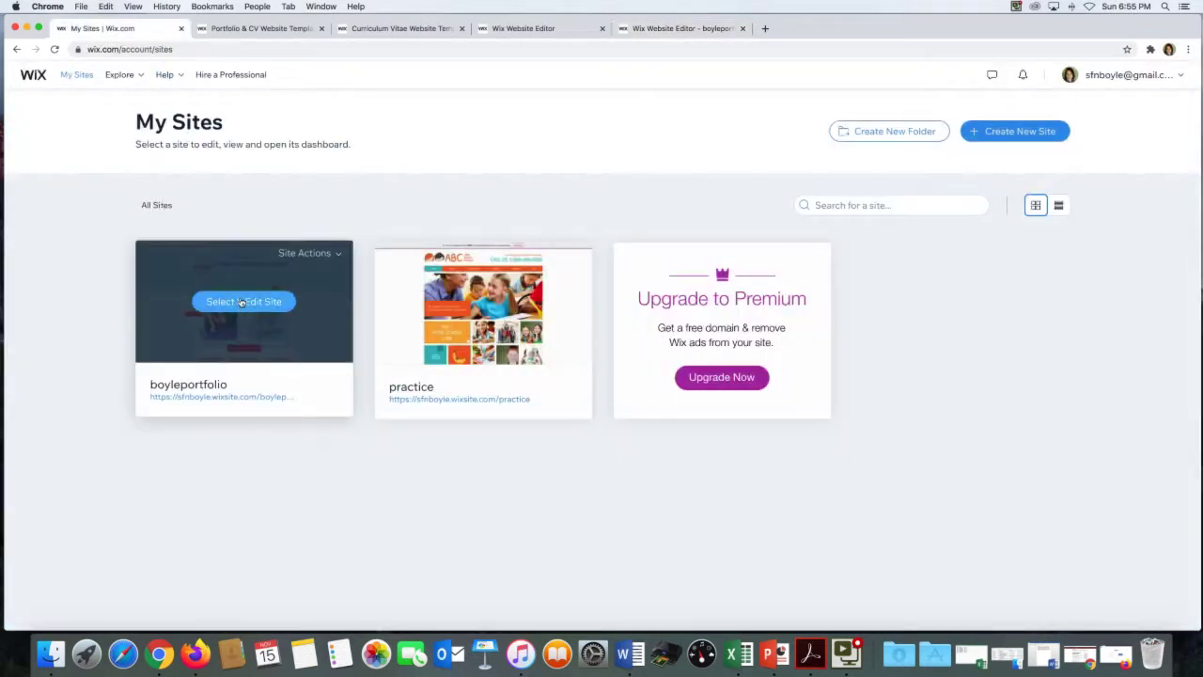
click(242, 302)
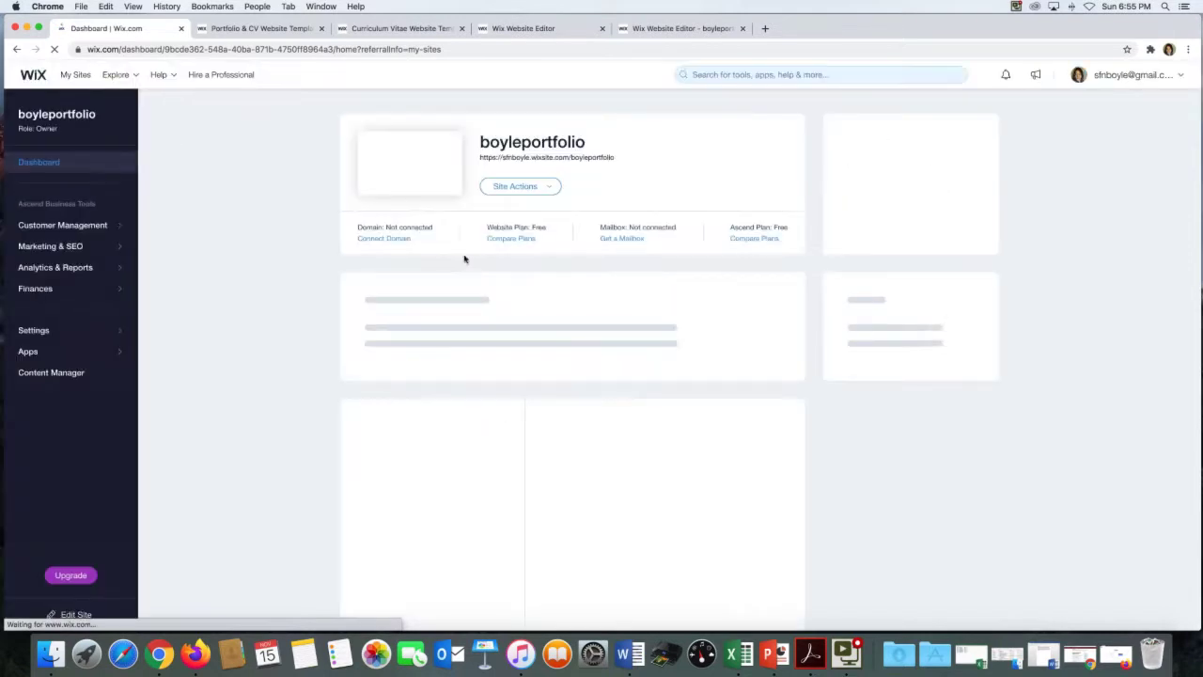
click(544, 186)
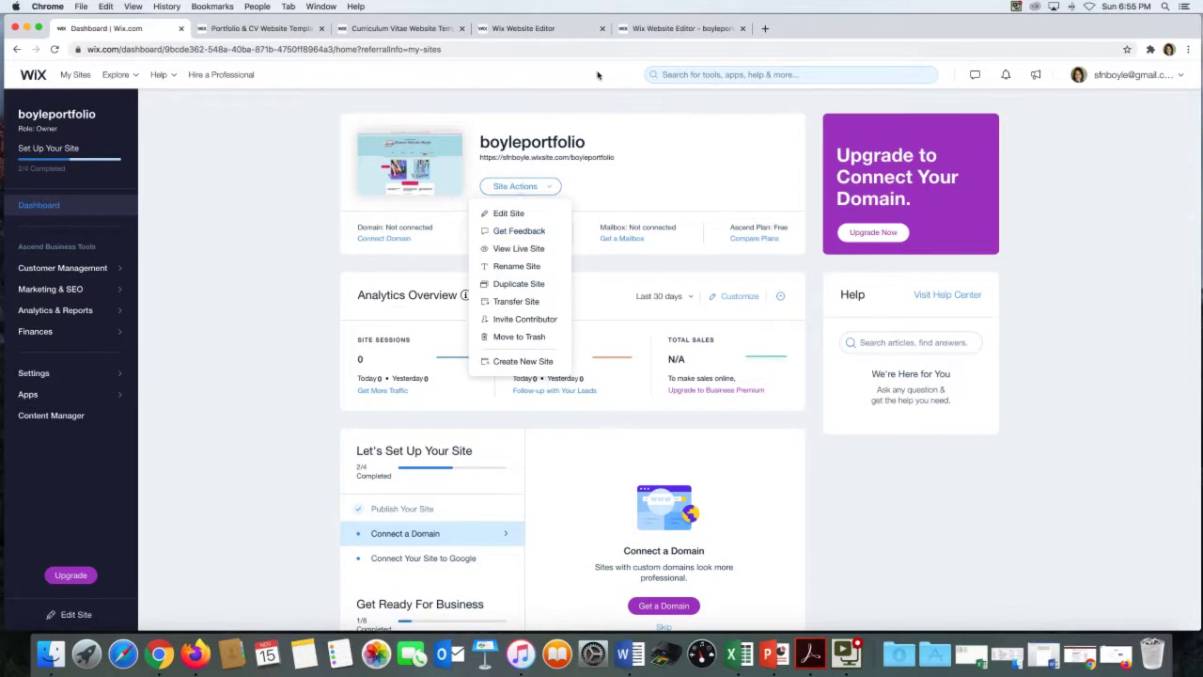
Return to the existing portfolio site's editor and check its autosave status
click(499, 29)
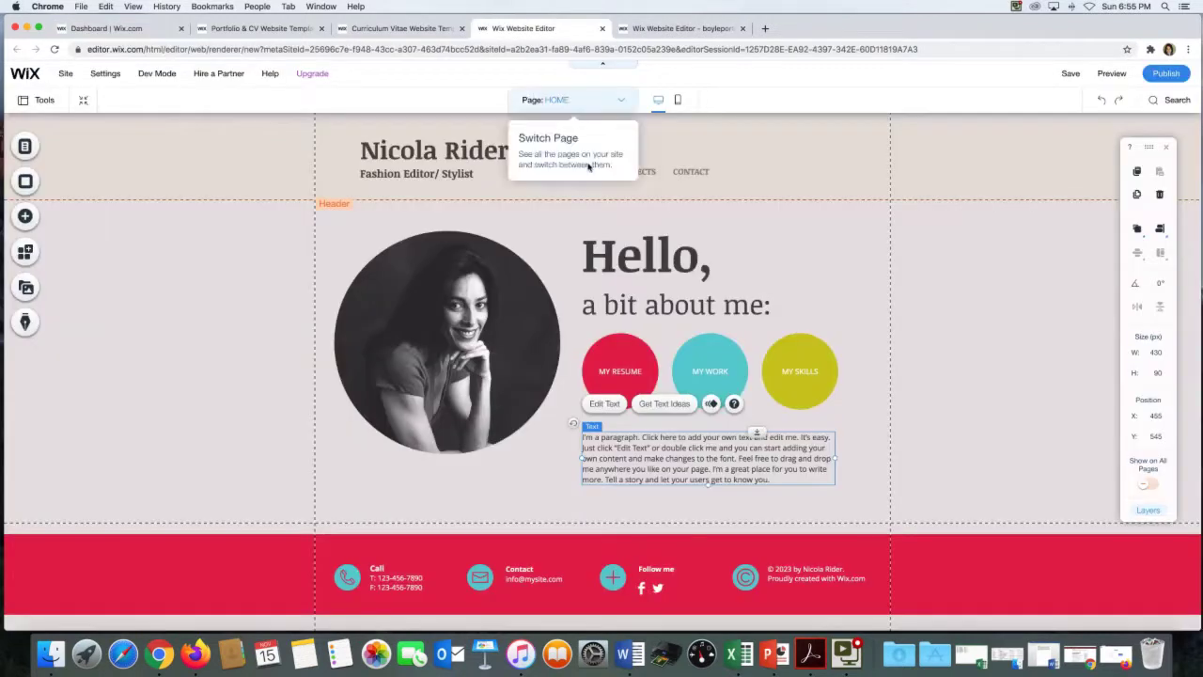
click(658, 28)
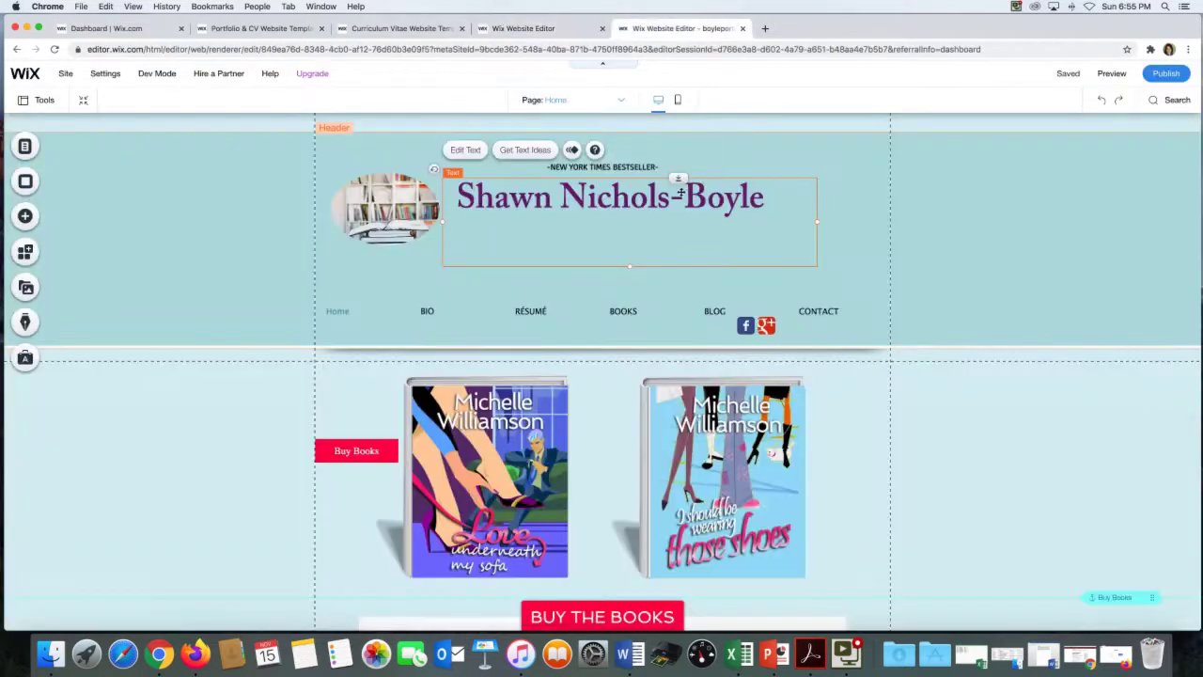
mouse_move(1059, 72)
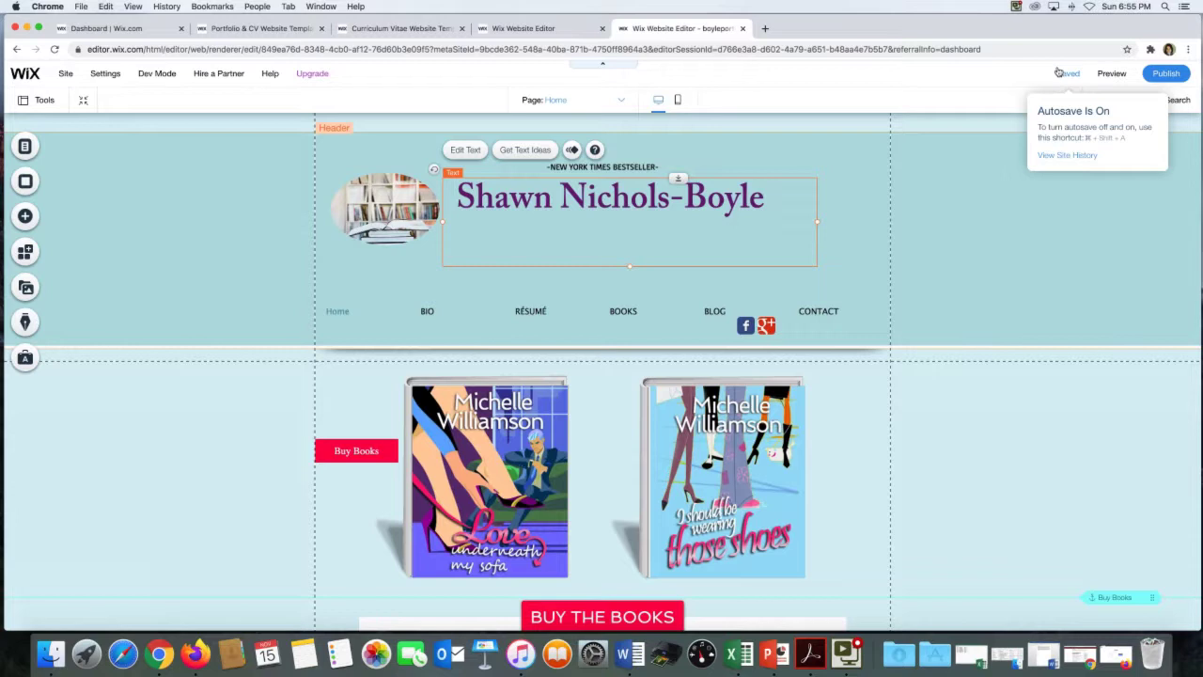
Preview the portfolio site, visit its Bio and Home pages, and return to the editor
click(1111, 74)
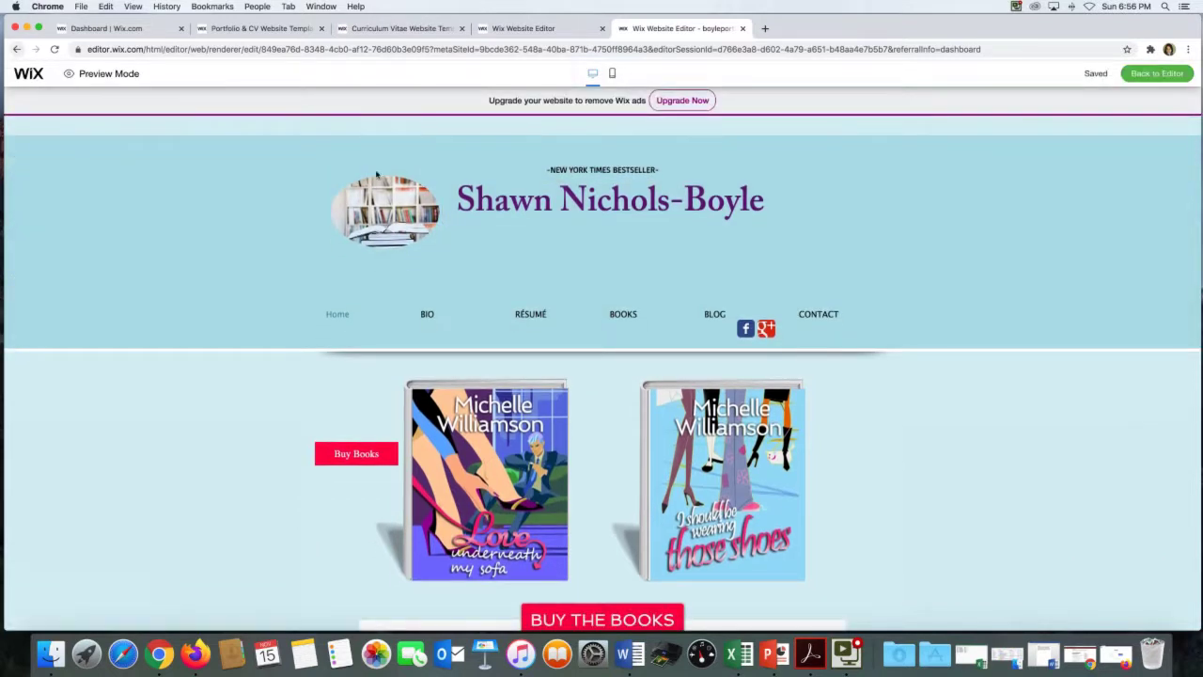
click(426, 313)
click(336, 315)
click(1157, 73)
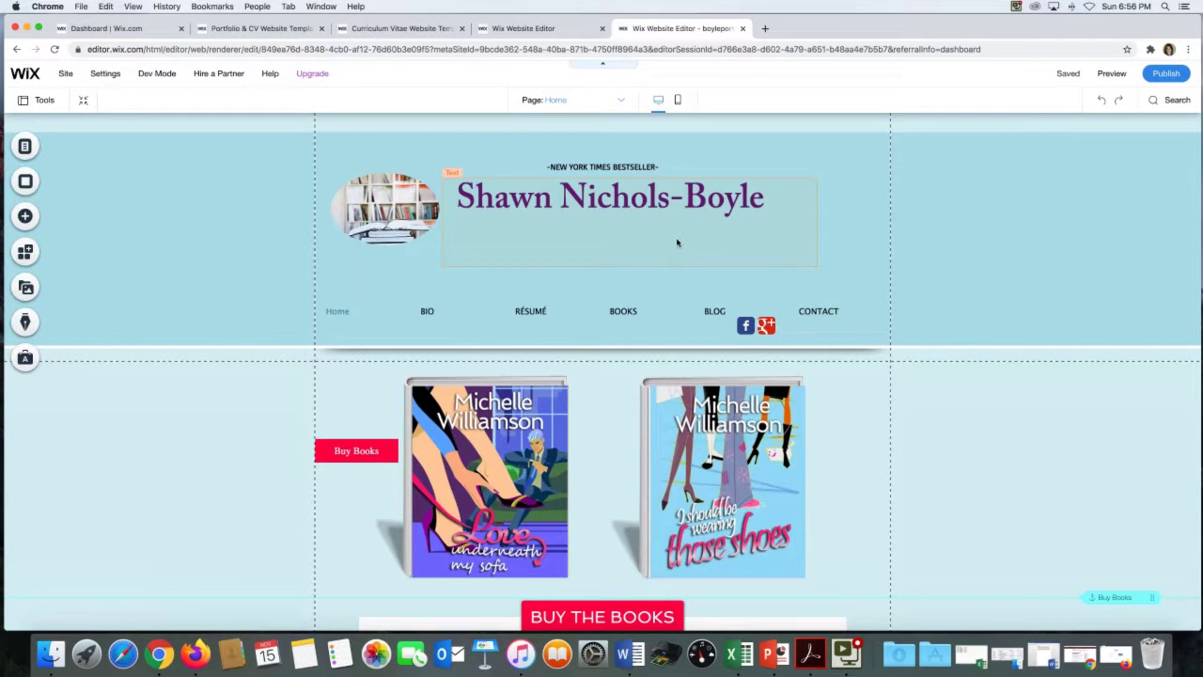
Open the header name for text editing and look through the available fonts without choosing a new one
click(551, 199)
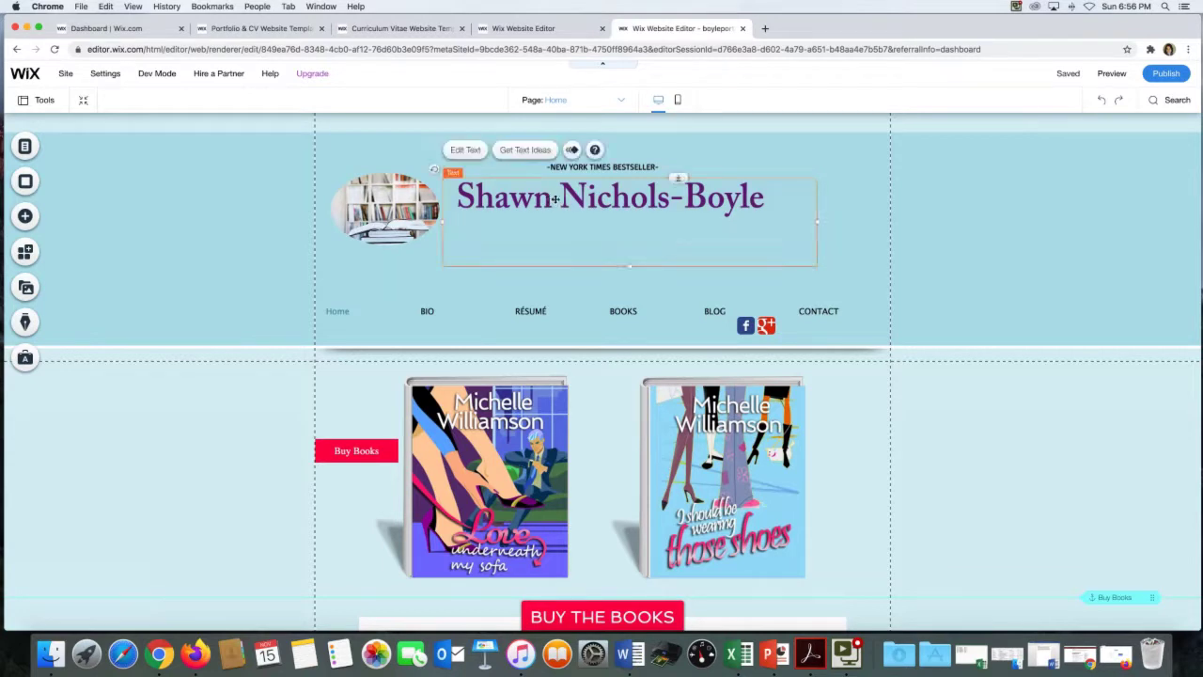
click(461, 149)
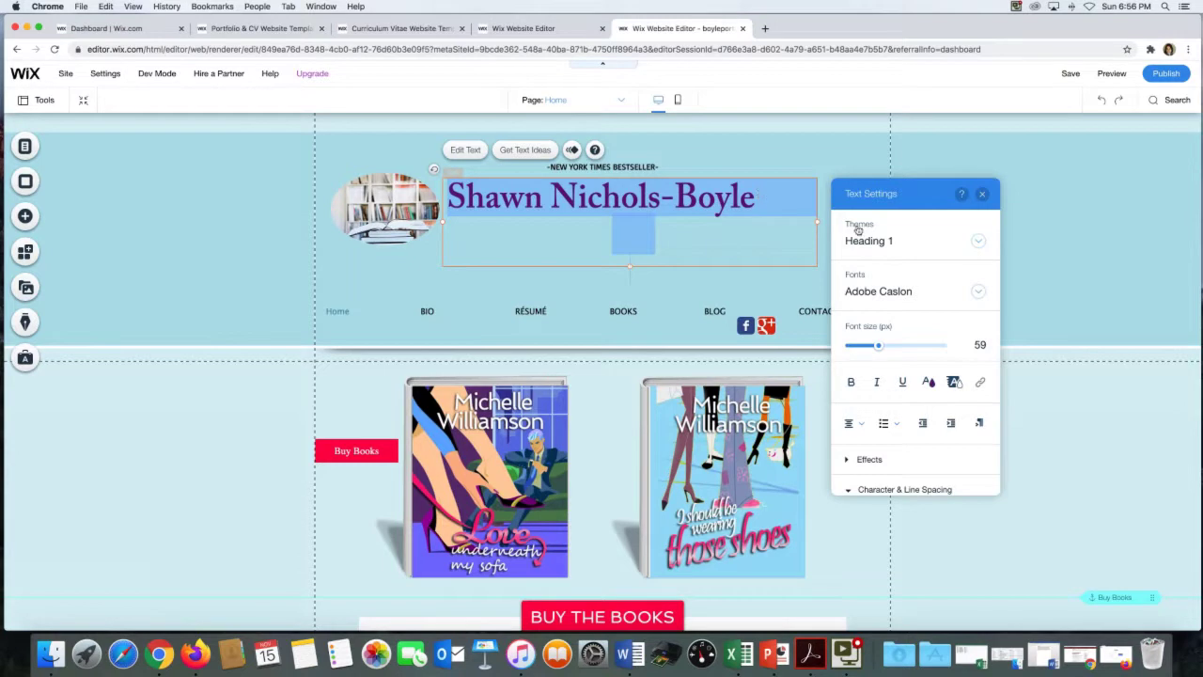
click(976, 293)
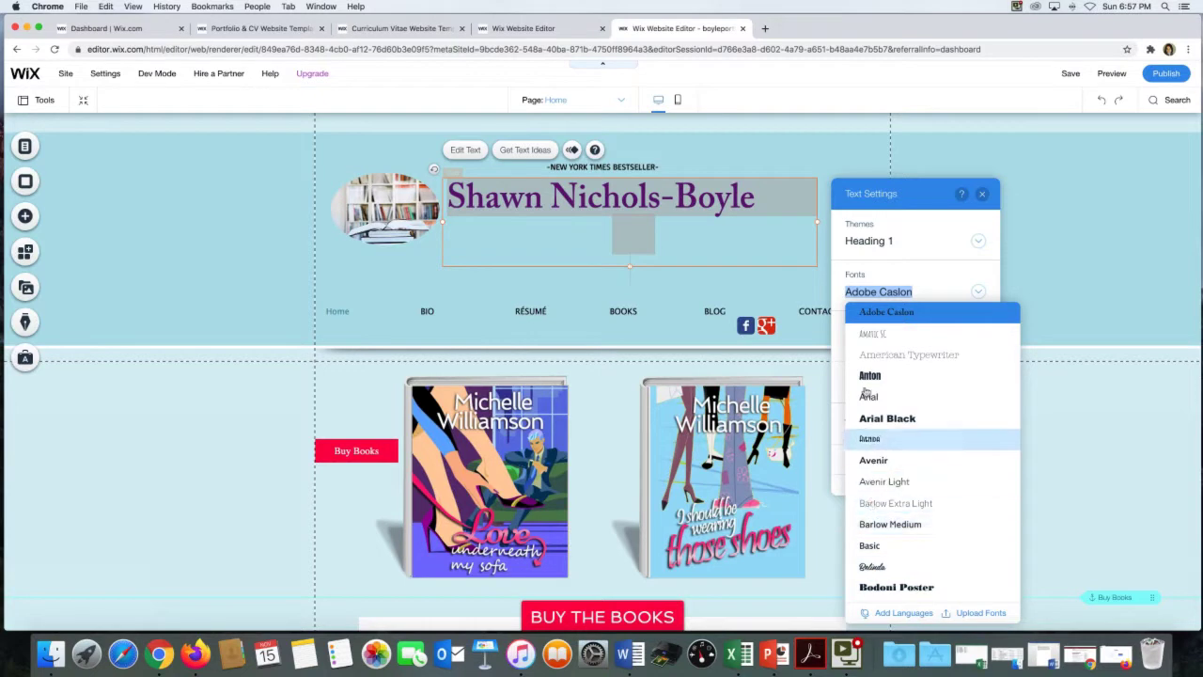
scroll(904, 318, up, 2)
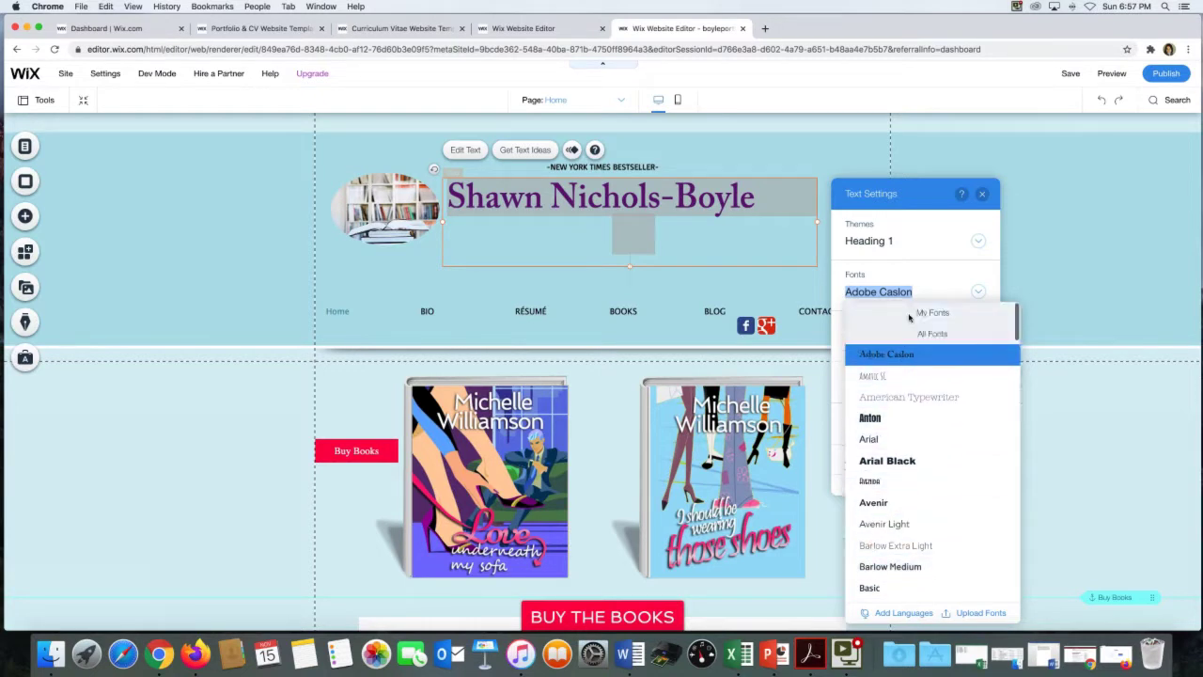
scroll(909, 318, down, 5)
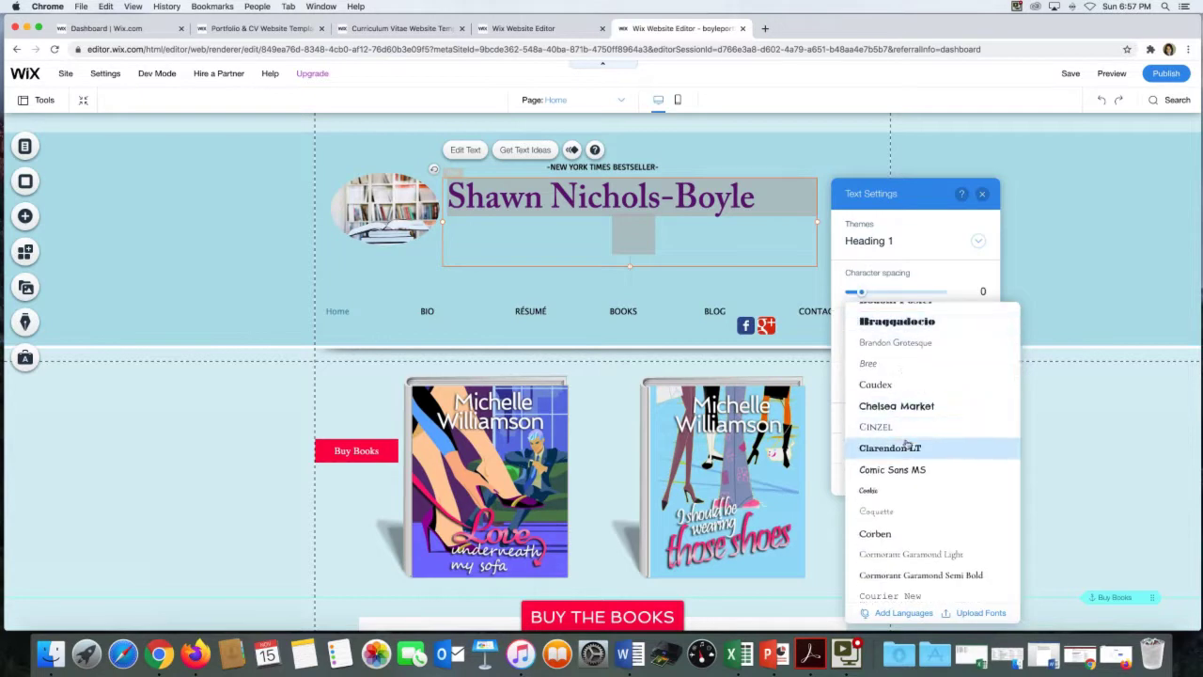
scroll(914, 503, down, 2)
key(Down)
key(Down)
key(Down)
key(Down)
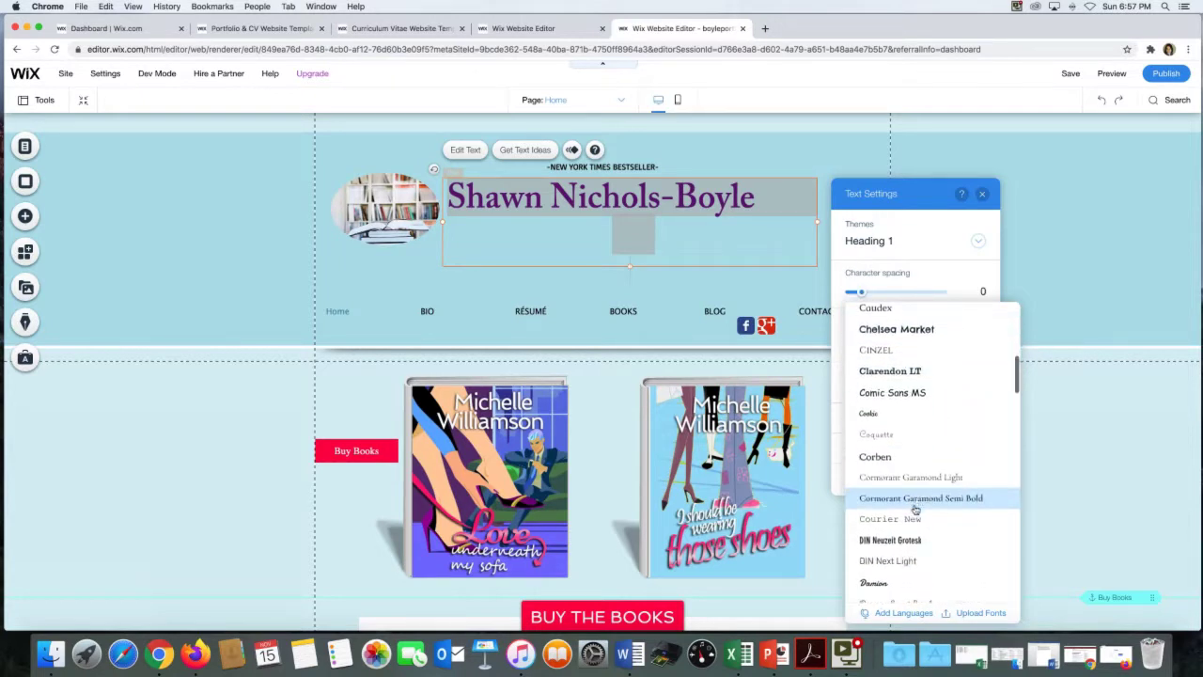
key(Up)
key(Up)
key(Up)
key(Up)
key(Up)
key(Up)
key(Up)
key(Up)
key(Up)
key(Up)
key(Up)
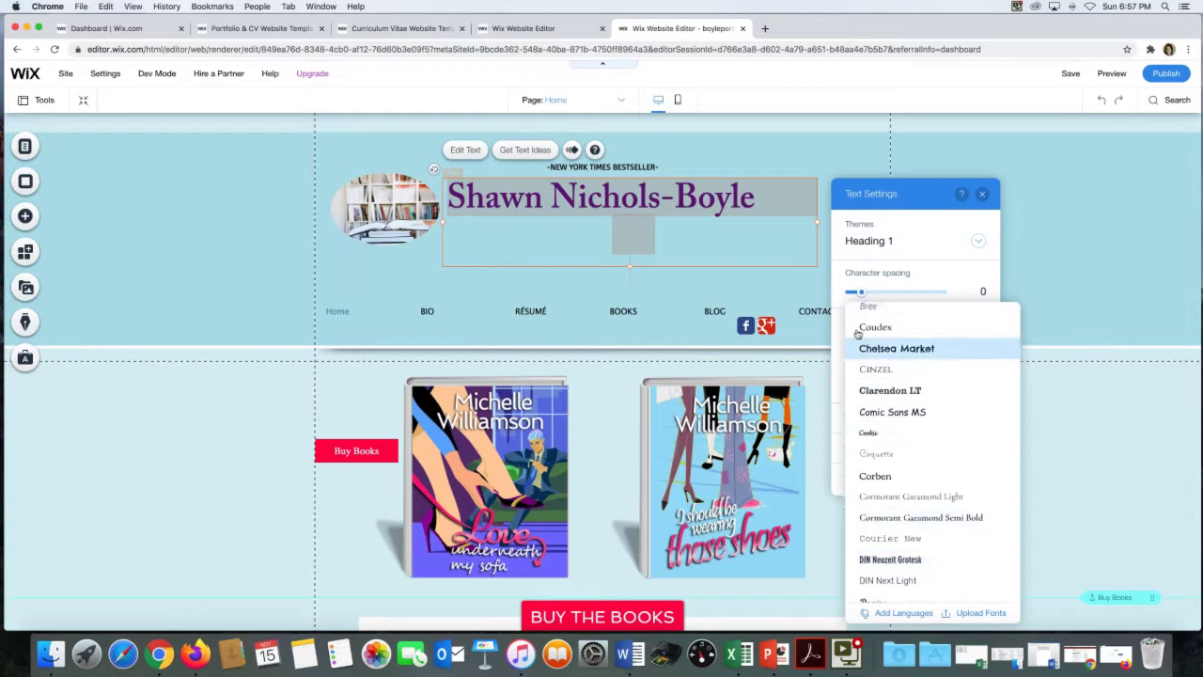
click(936, 277)
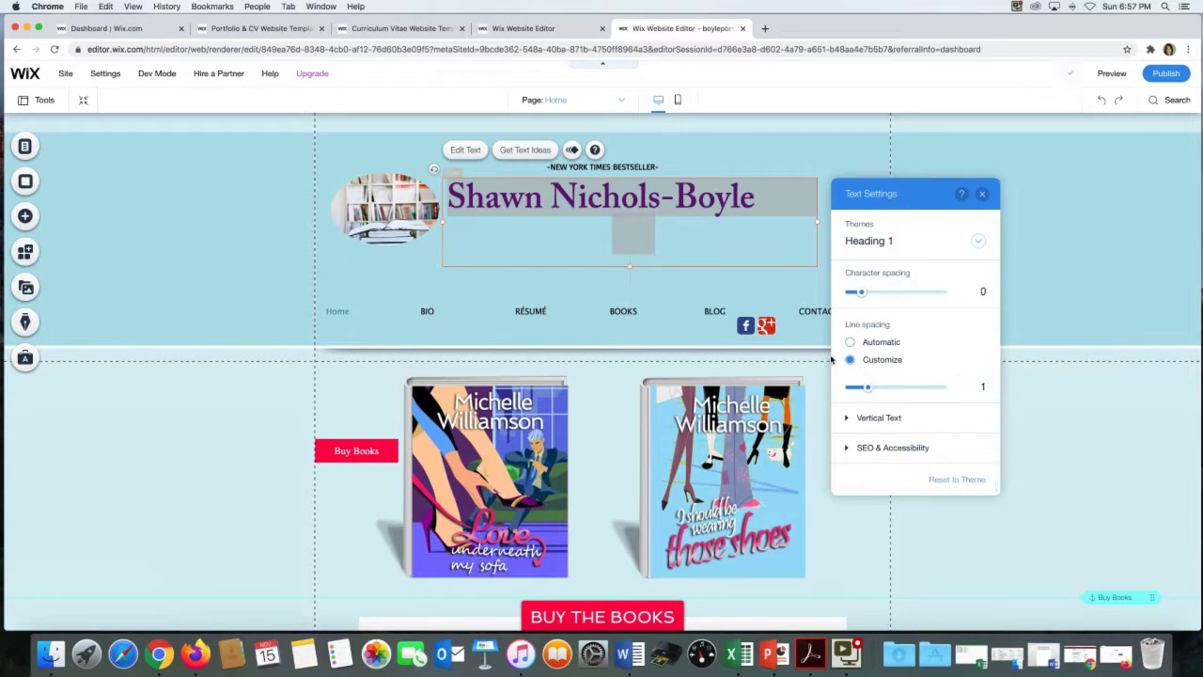
Examine the header name's Vertical Text and SEO & Accessibility options, returning to the main font settings
click(842, 417)
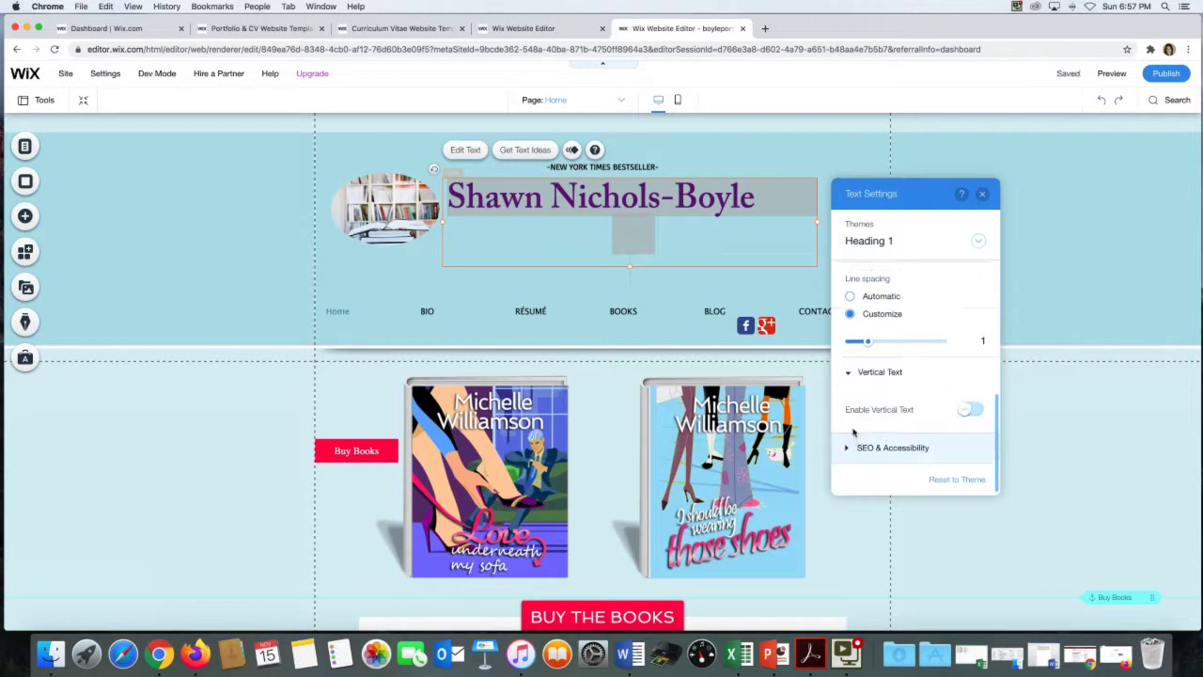
click(857, 445)
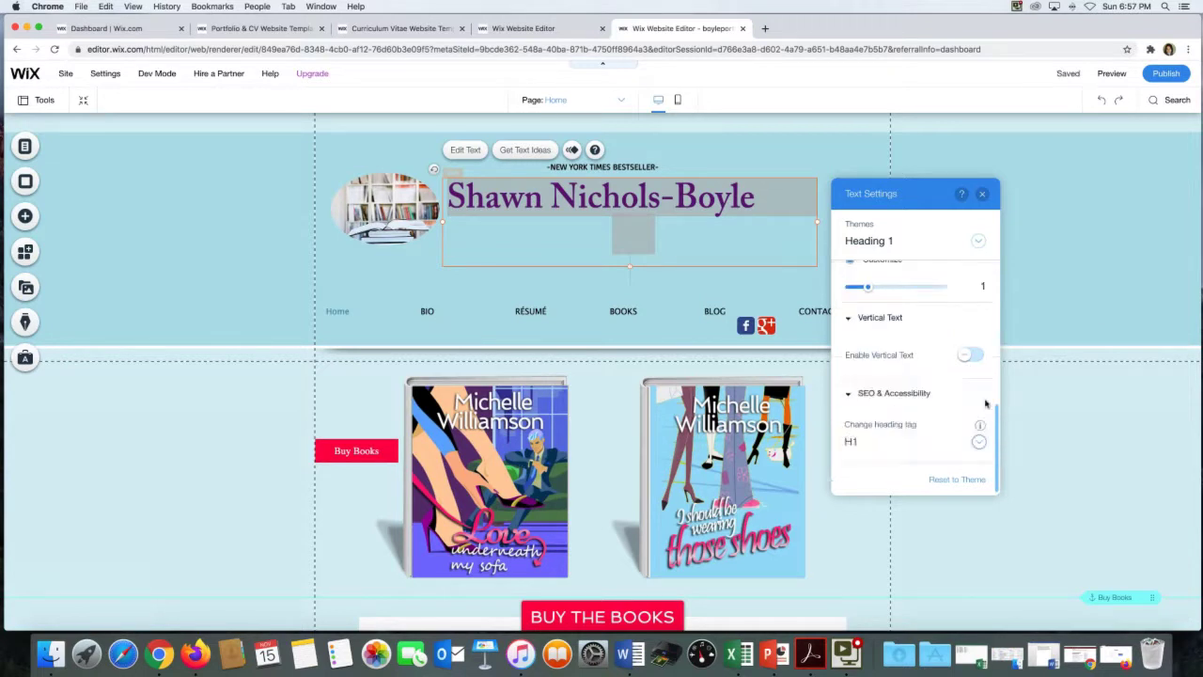
scroll(856, 390, up, 5)
scroll(884, 347, up, 3)
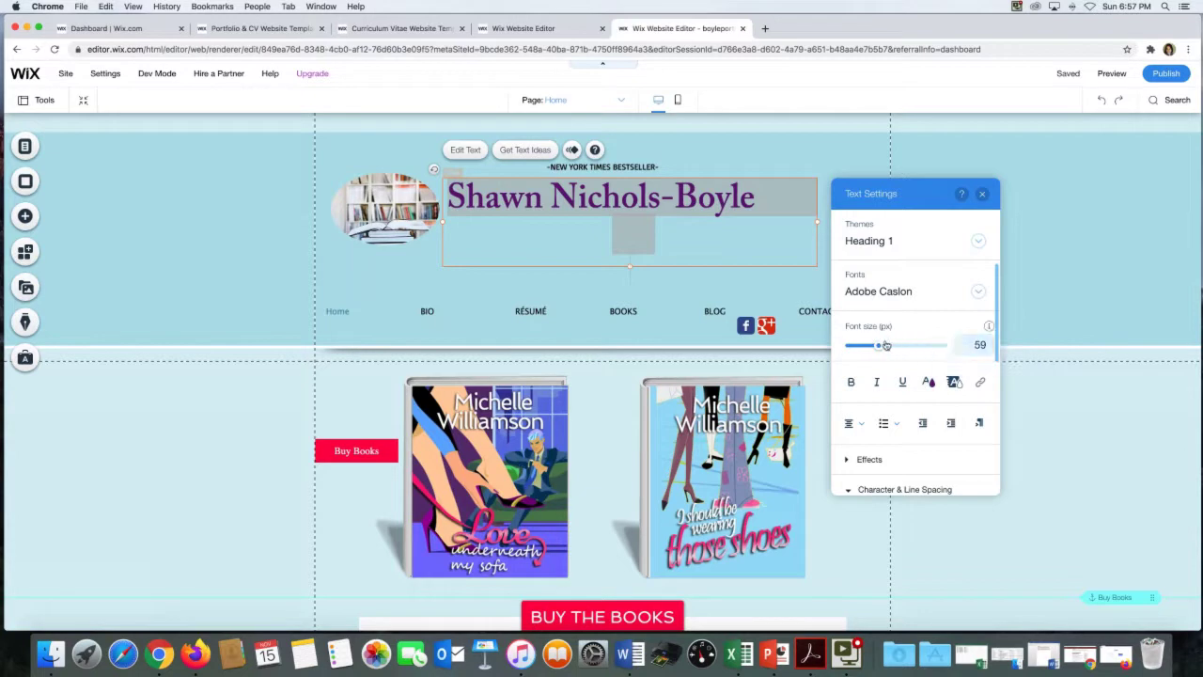
Try the custom text colour #22317D on the header name and discard it
click(929, 382)
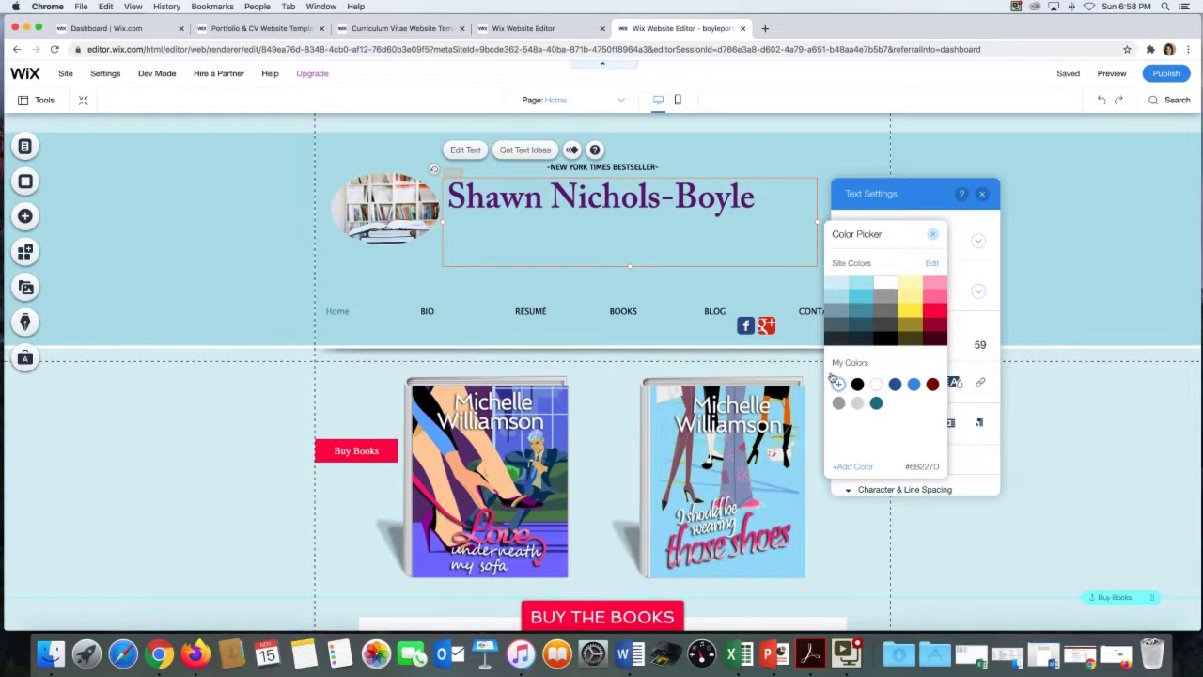
click(849, 466)
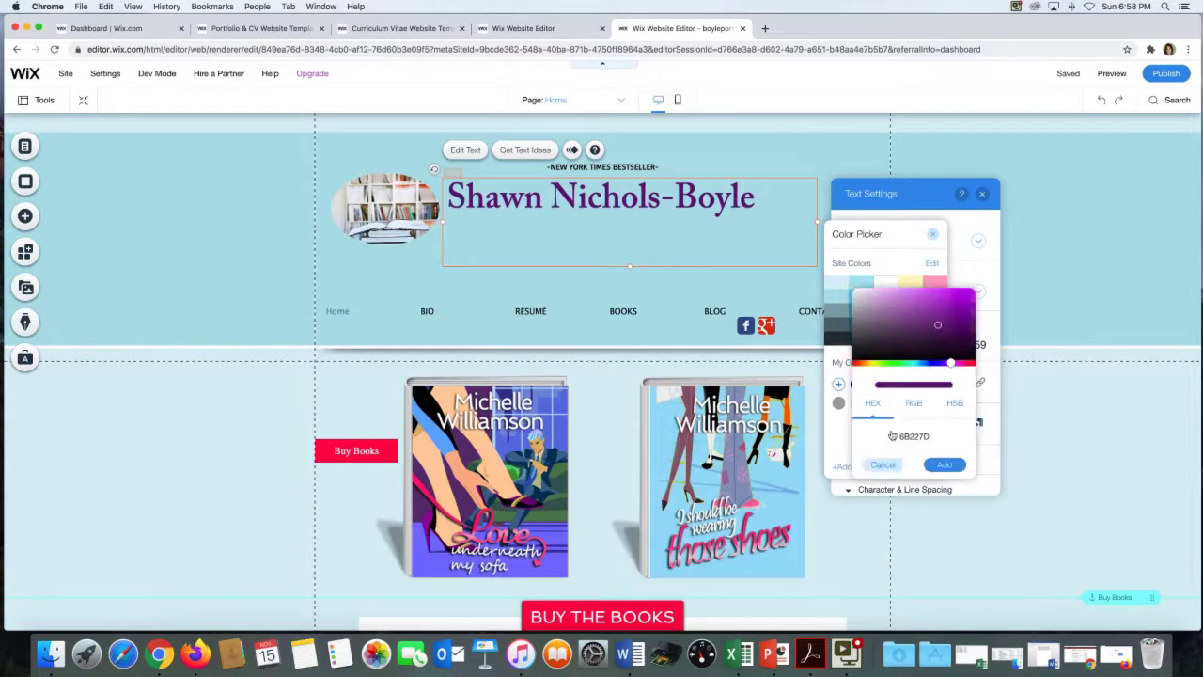
drag(949, 364, 932, 381)
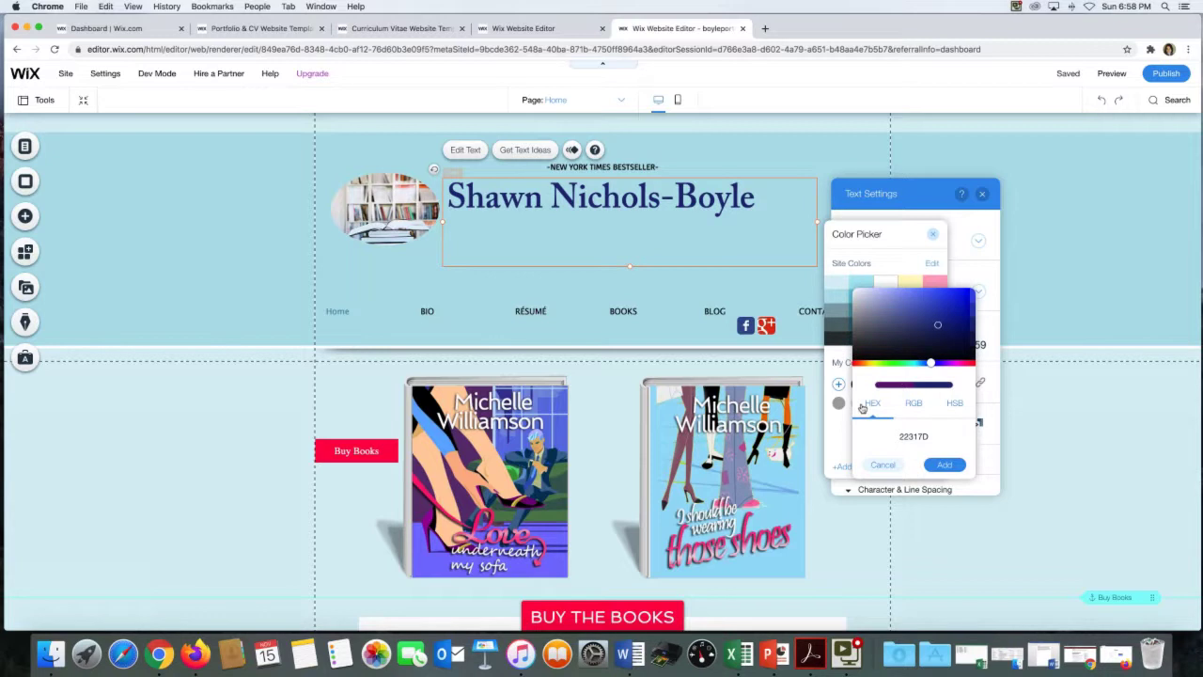
click(877, 464)
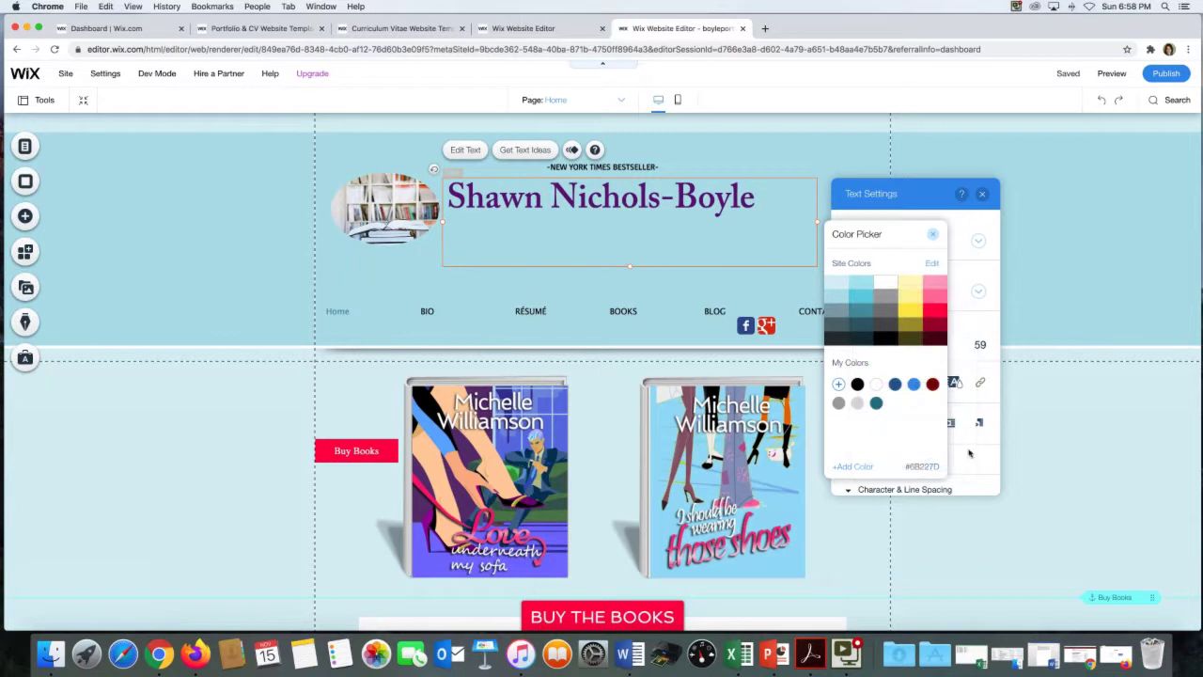
click(933, 234)
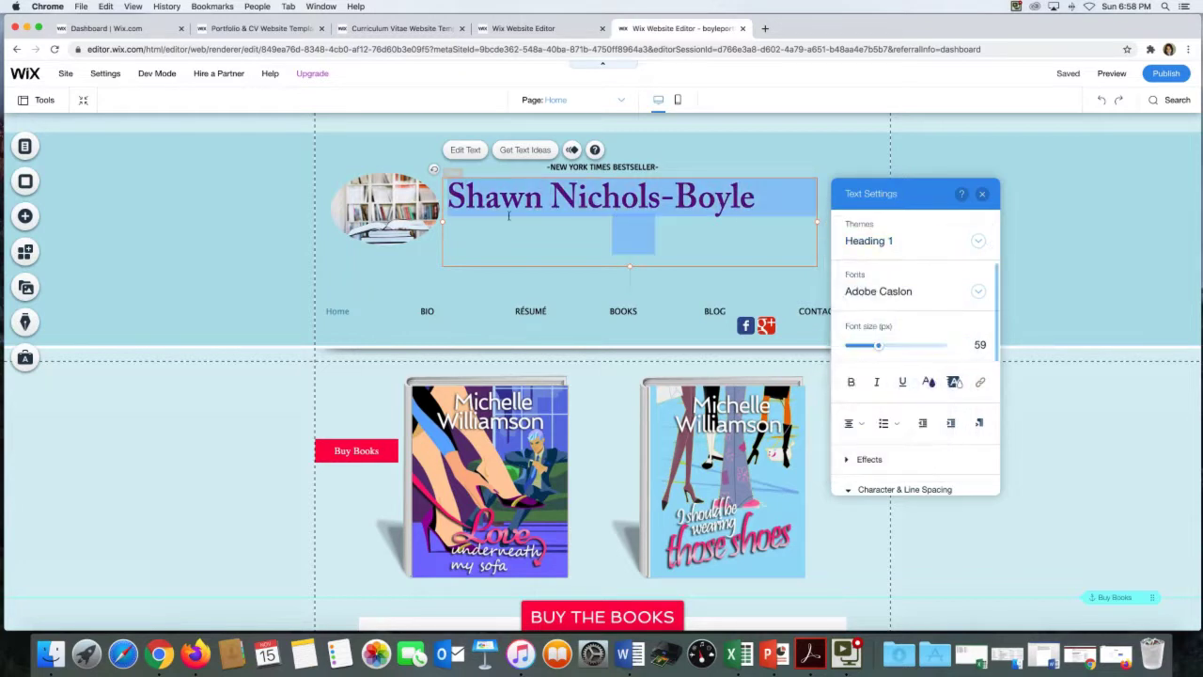
Try adding the text "En" after the header name and delete it
click(601, 229)
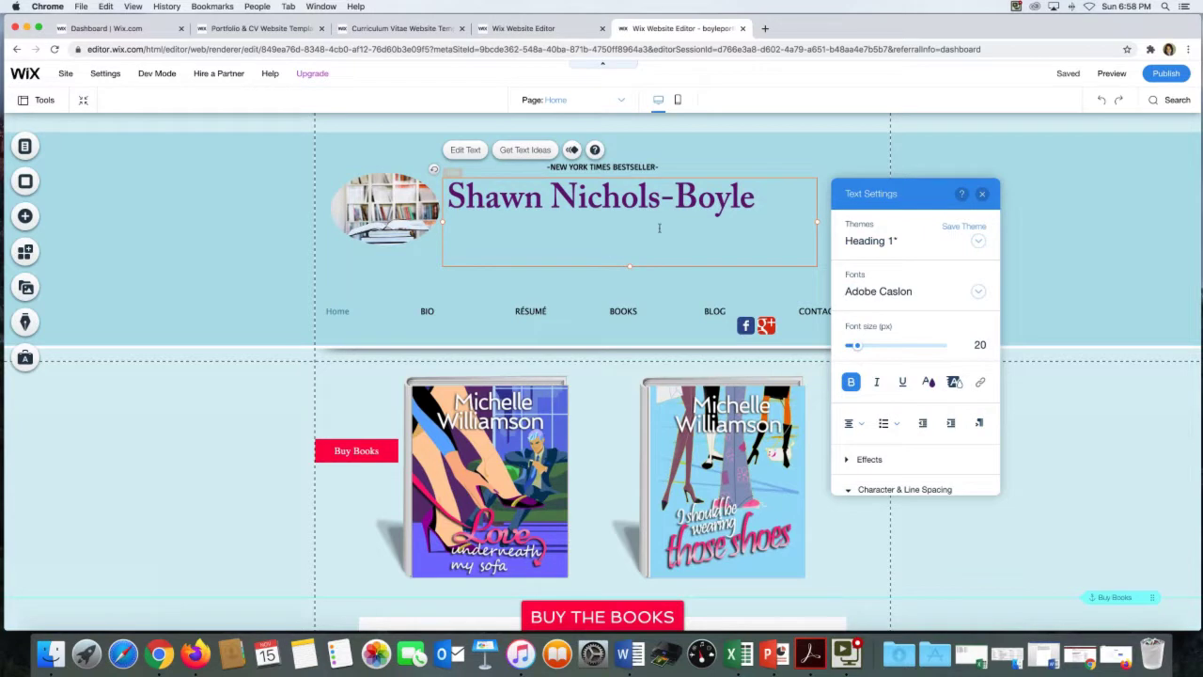
text(En)
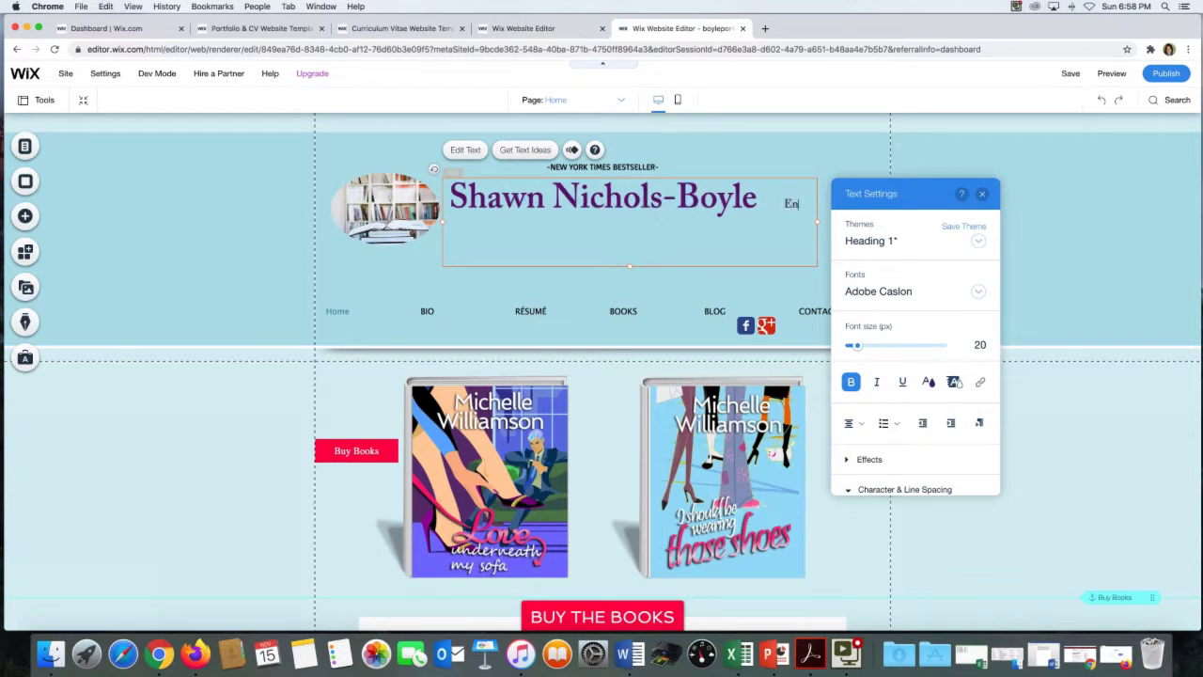
key(BackSpace)
key(BackSpace)
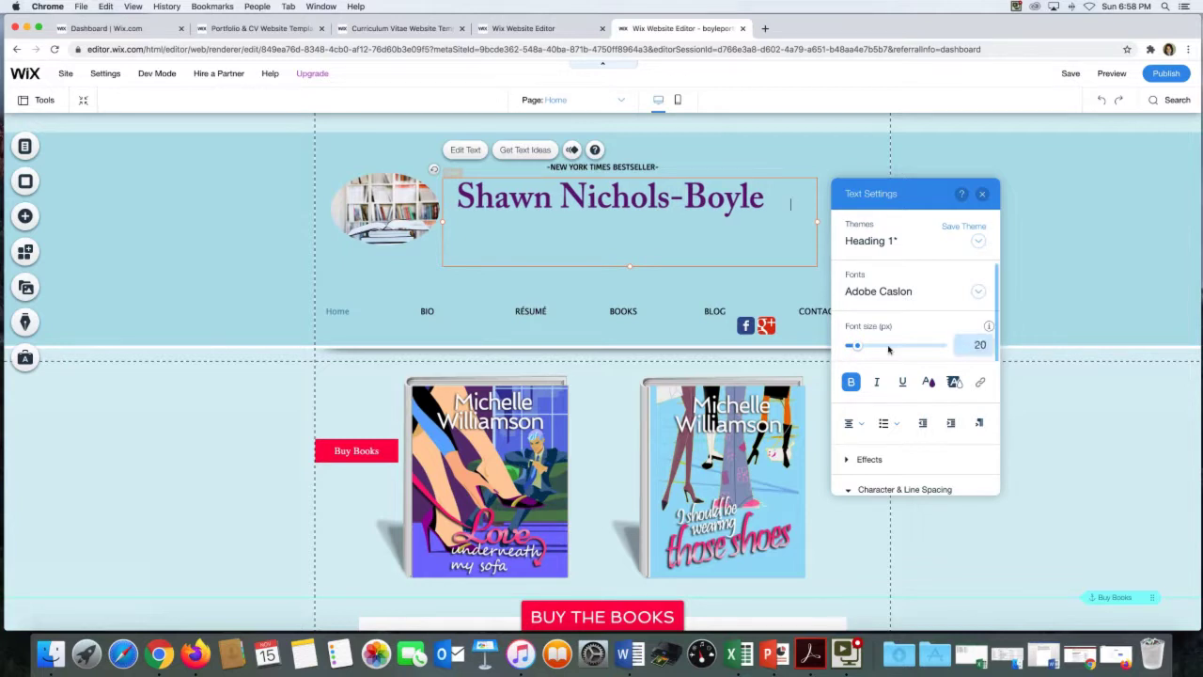
Add "English Professor" to the header text and place it on its own line below the name
text(English)
key(Return)
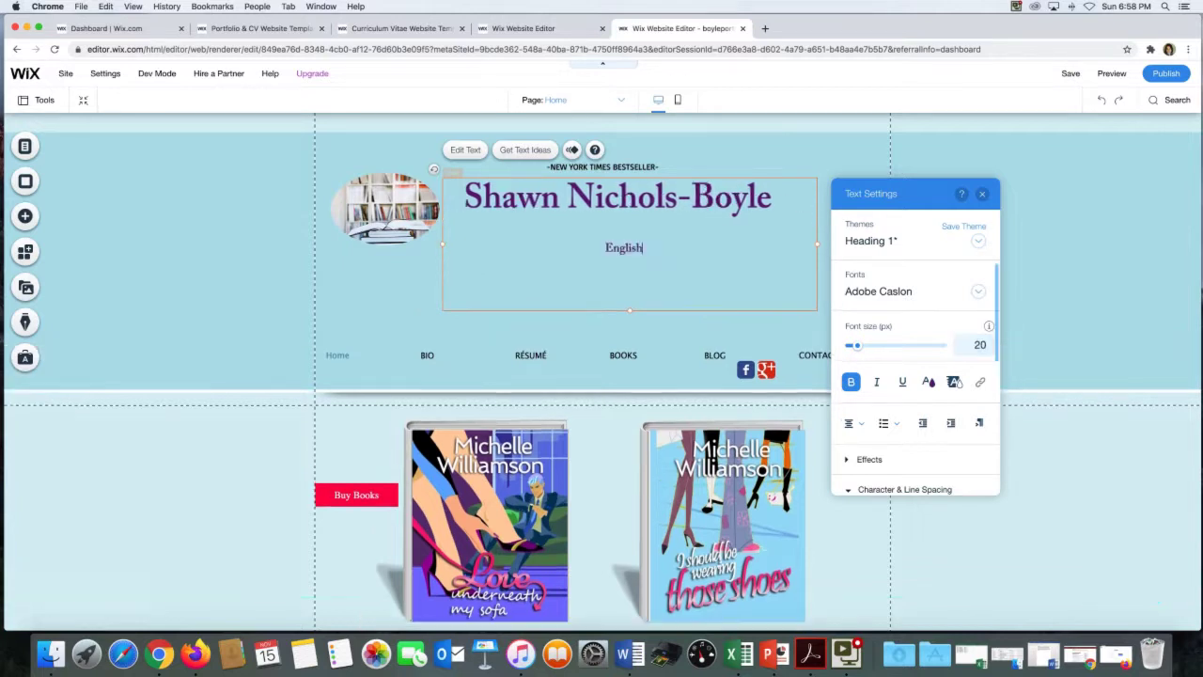
text(Prof)
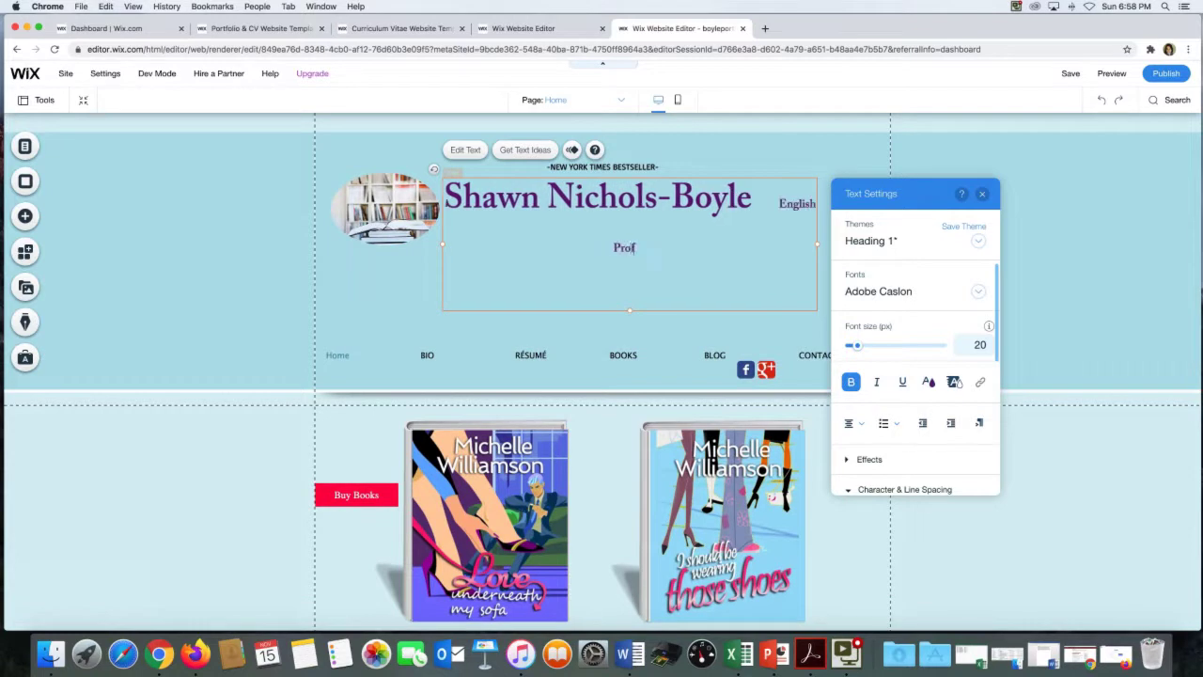
text(essor)
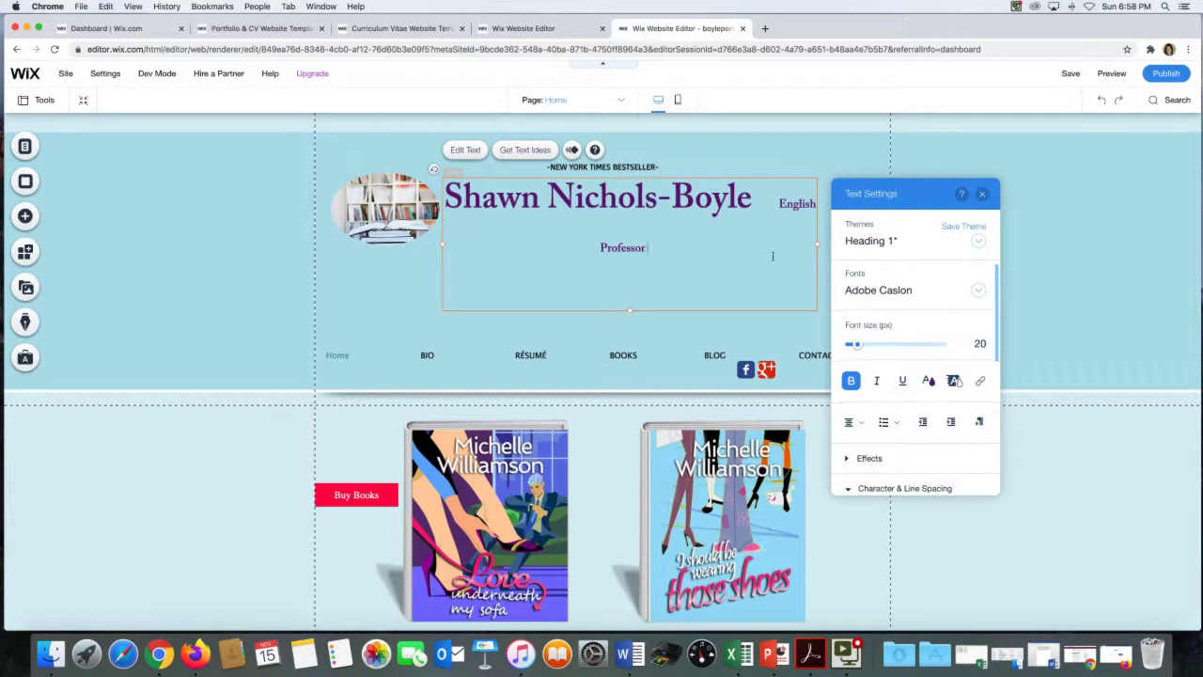
scroll(753, 228, down, 1)
scroll(779, 190, down, 1)
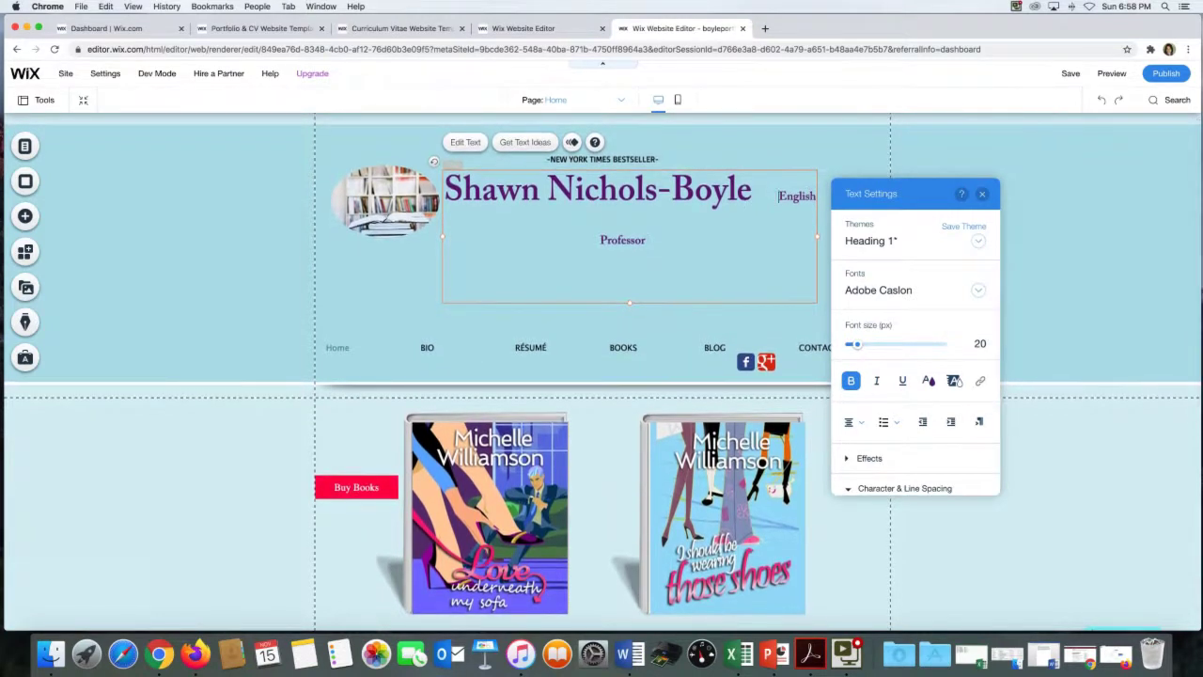
key(Return)
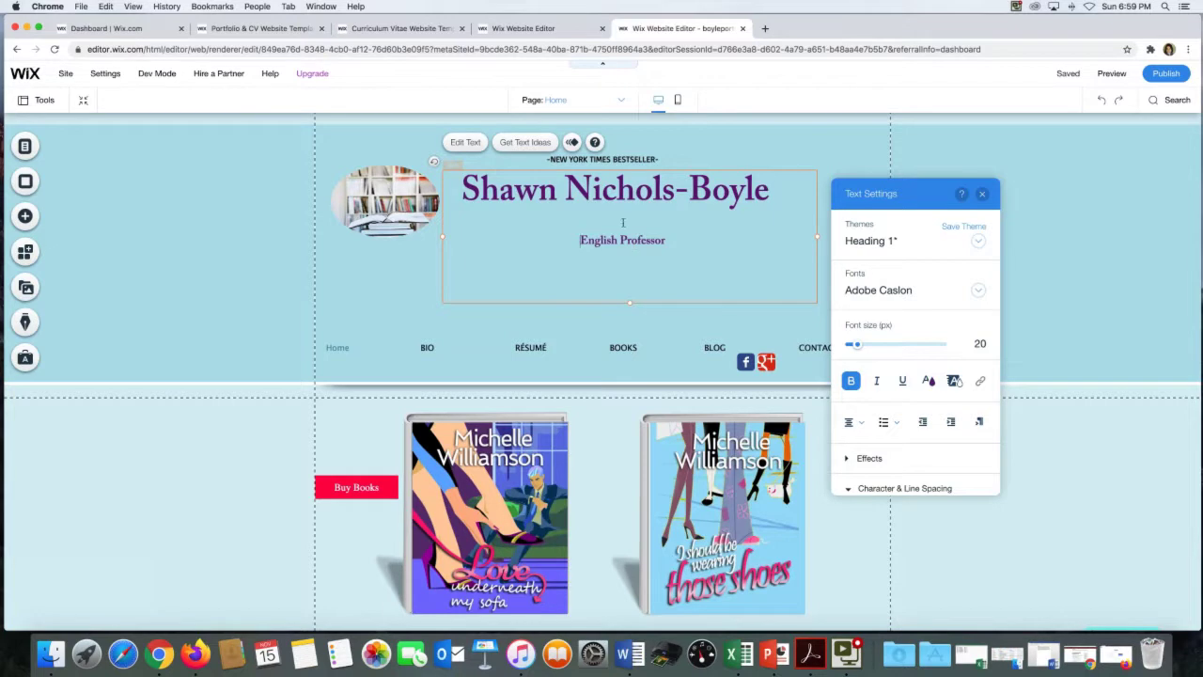
Left-align the header text and indent the name slightly from the text box's edge
click(856, 423)
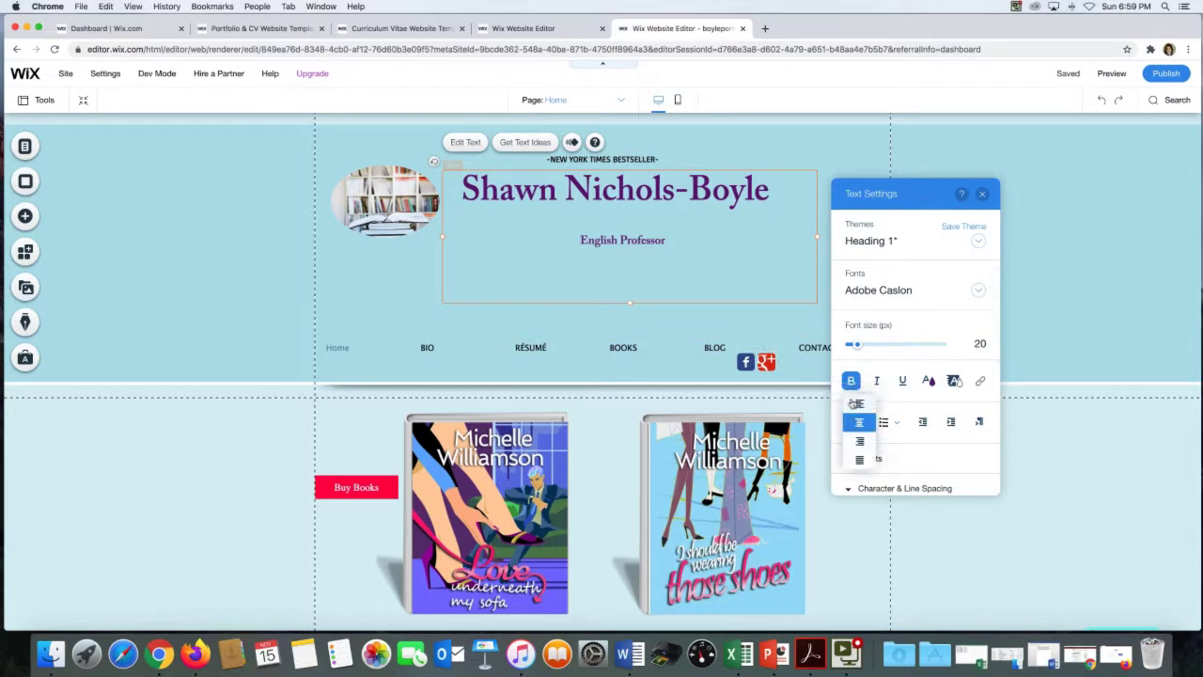
click(857, 405)
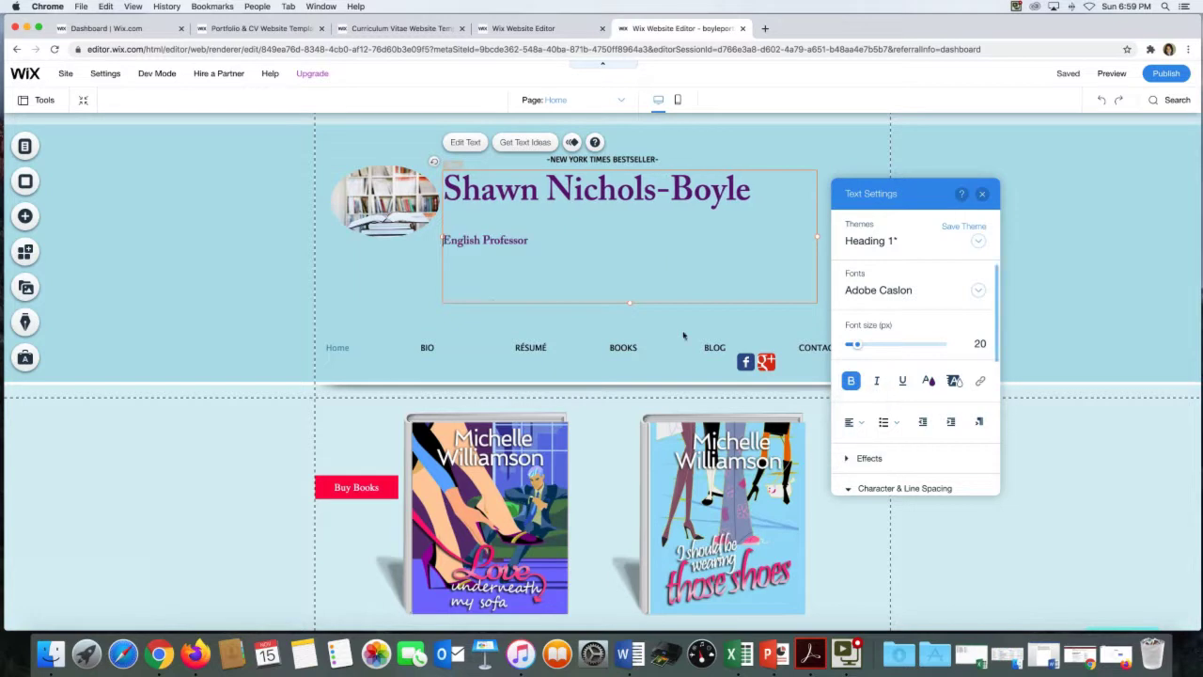
click(447, 280)
click(444, 239)
key(BackSpace)
key(BackSpace)
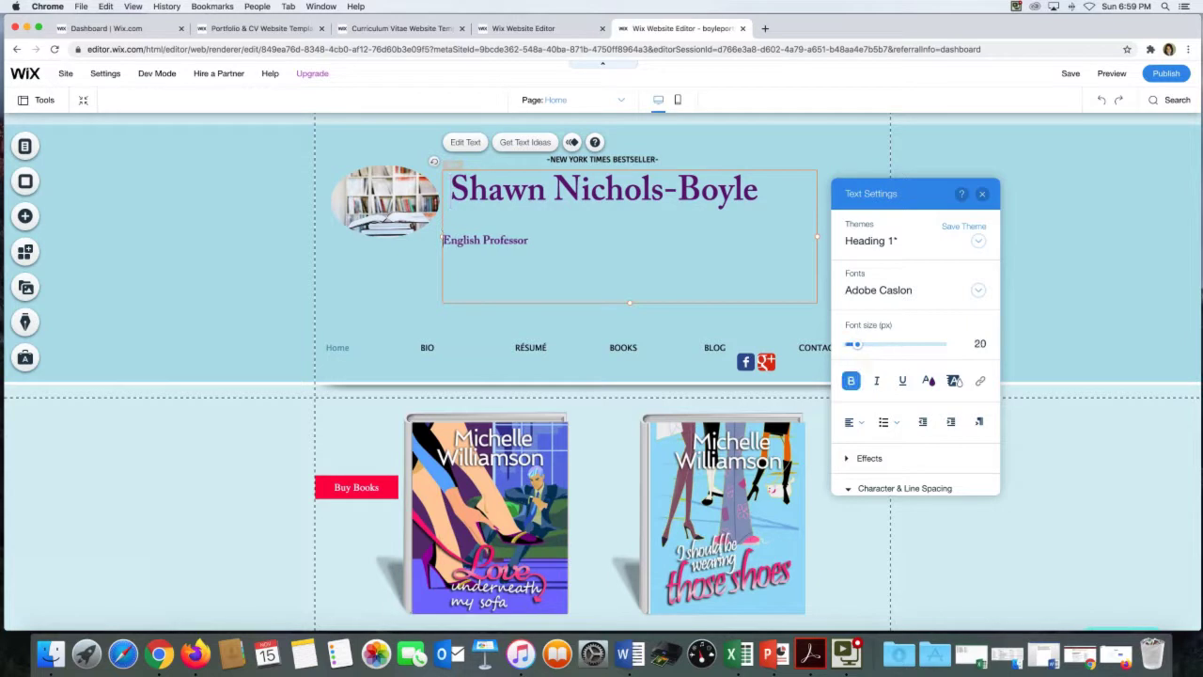
Rejoin "English Professor" to the name's line, break it onto its own line again and indent it under the name
key(BackSpace)
key(BackSpace)
key(BackSpace)
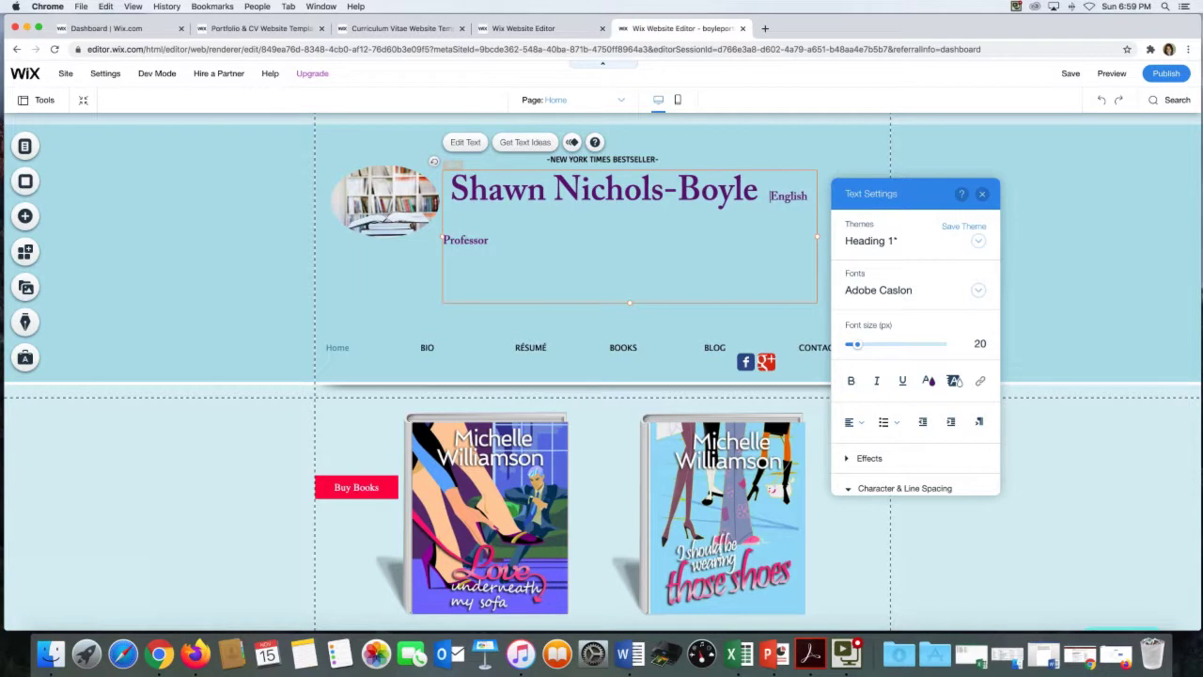
key(BackSpace)
key(BackSpace)
key(Return)
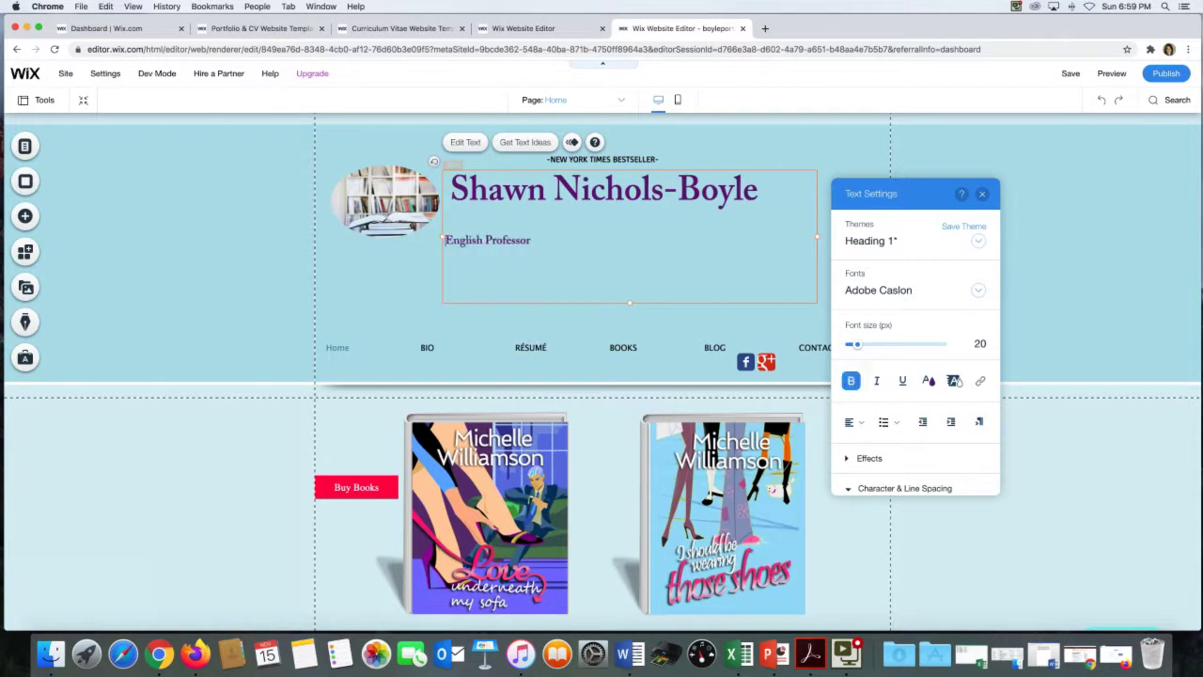
key(BackSpace)
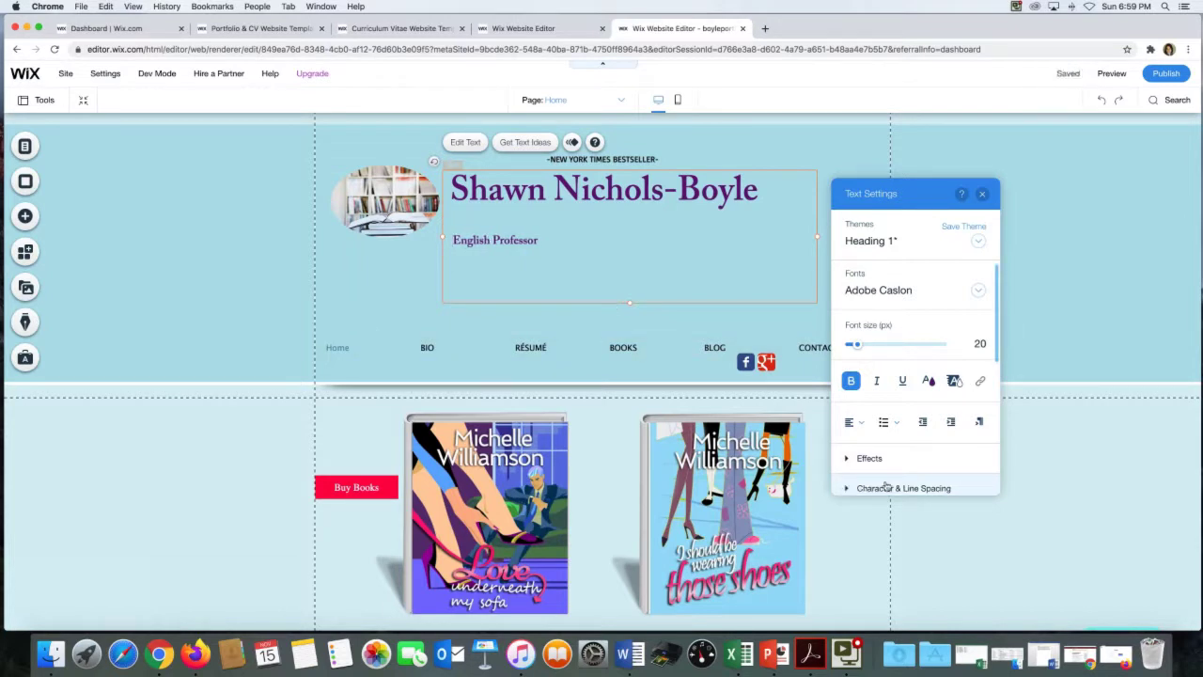
Try a custom line spacing of 0.6 on the "English Professor" line
click(847, 488)
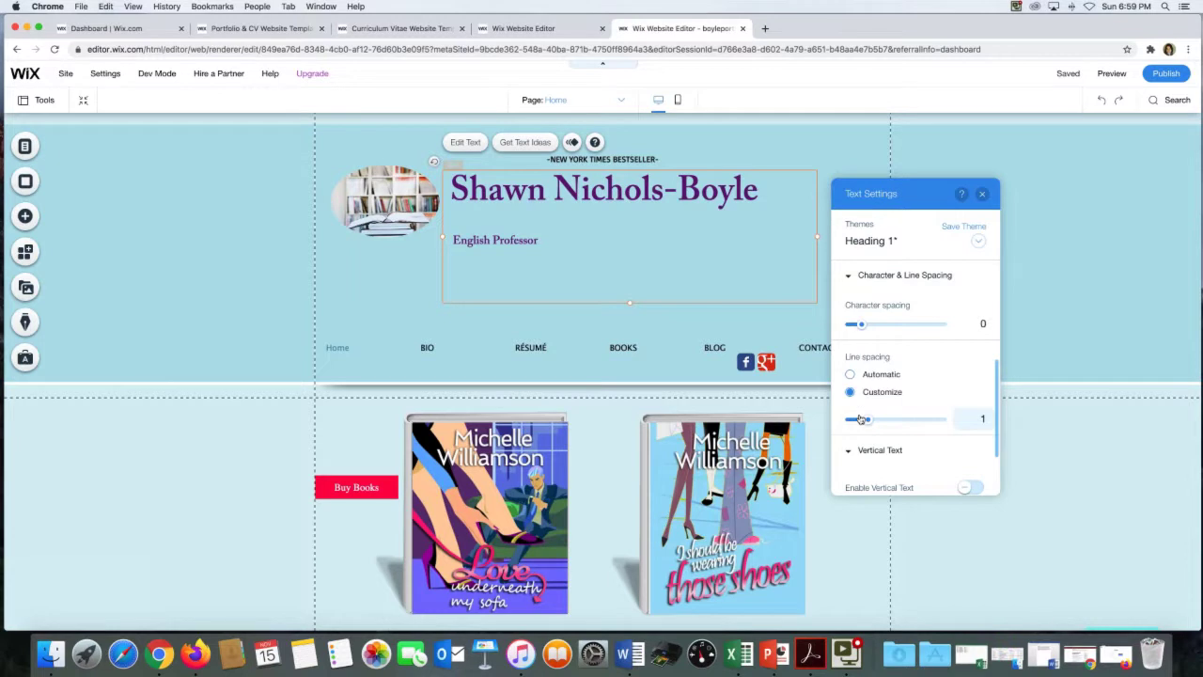
drag(858, 419, 847, 417)
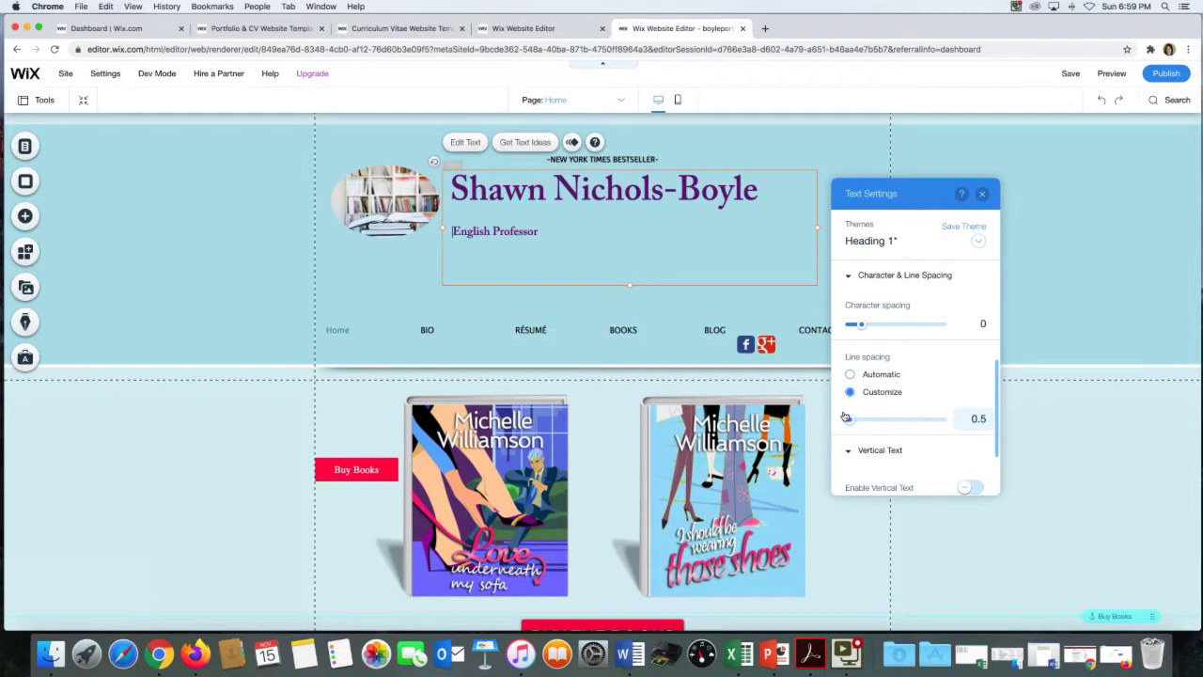
drag(844, 417, 852, 419)
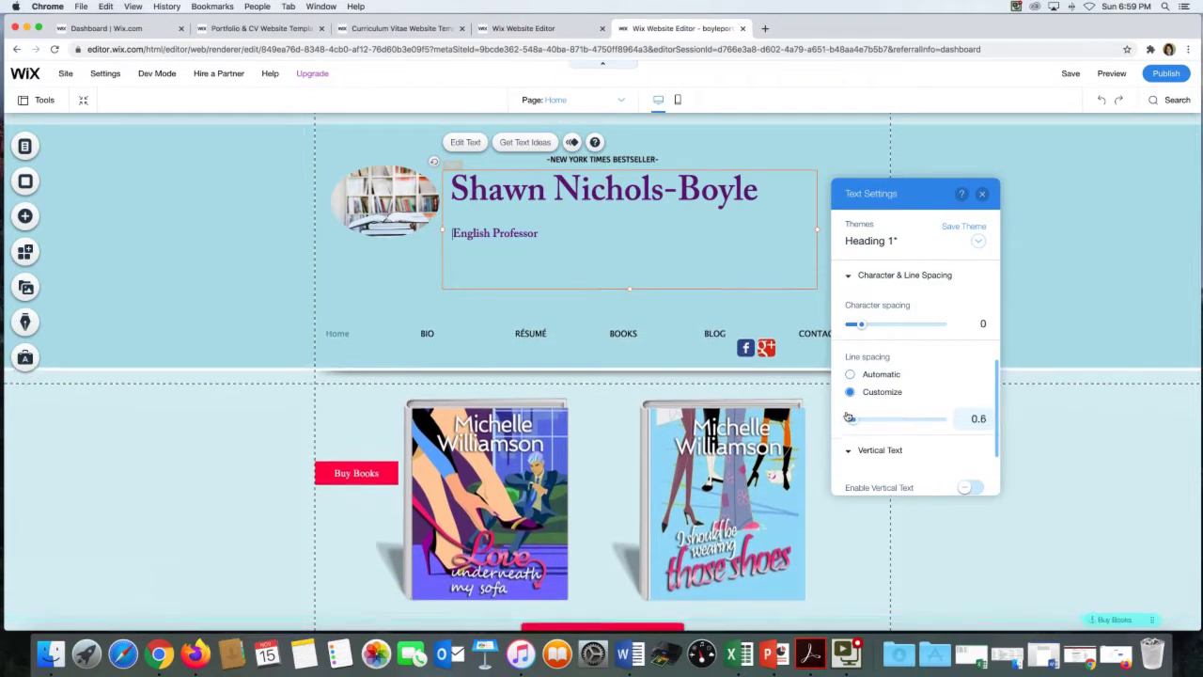
Delete the indent and line break before "English Professor", then start the subtitle on a new line
click(452, 229)
key(BackSpace)
key(BackSpace)
key(BackSpace)
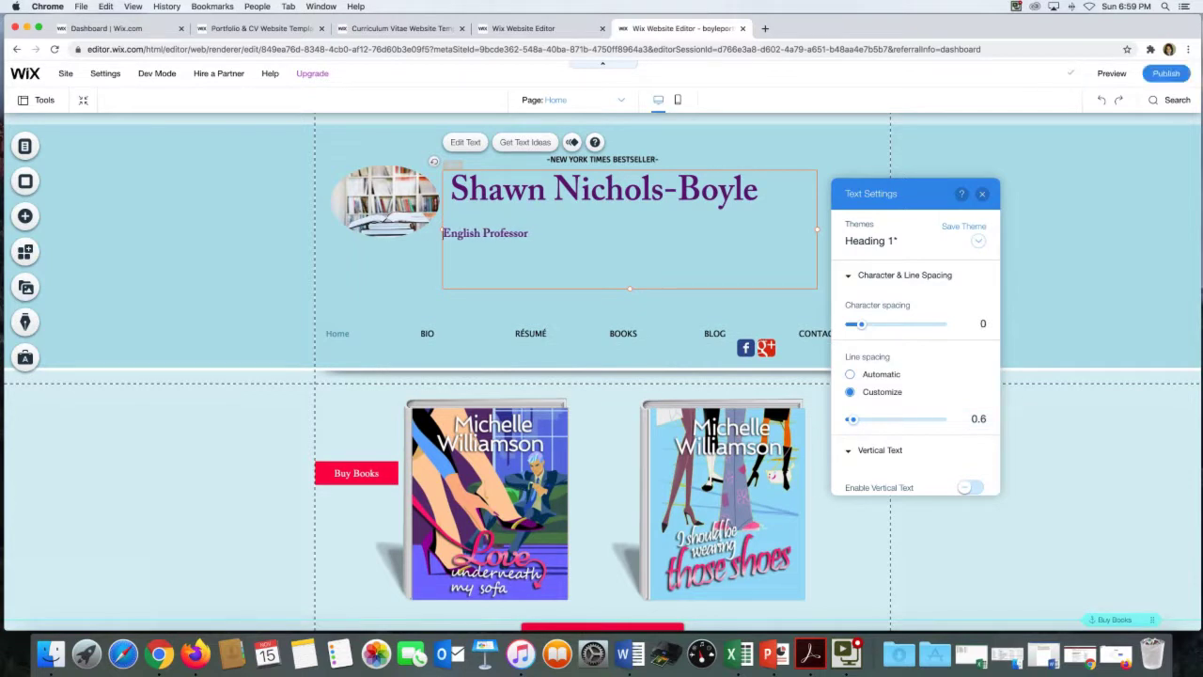
key(BackSpace)
key(Return)
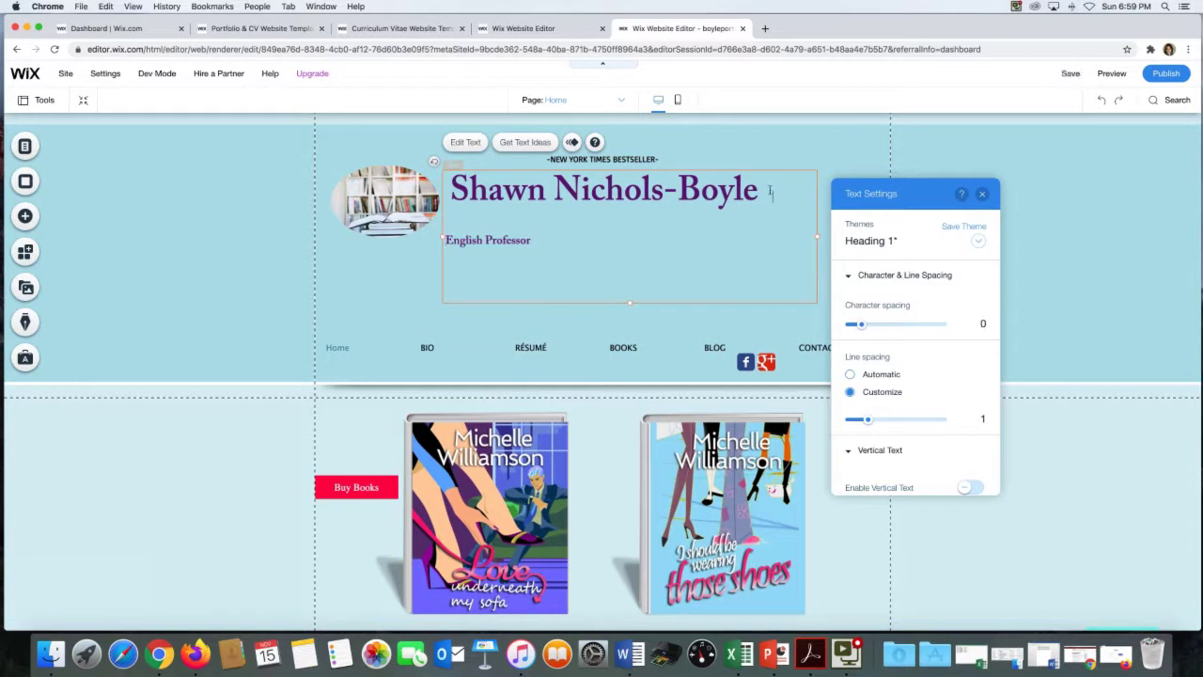
Collapse the spacing options and set the formatting after the header name to 20 px bold
click(889, 276)
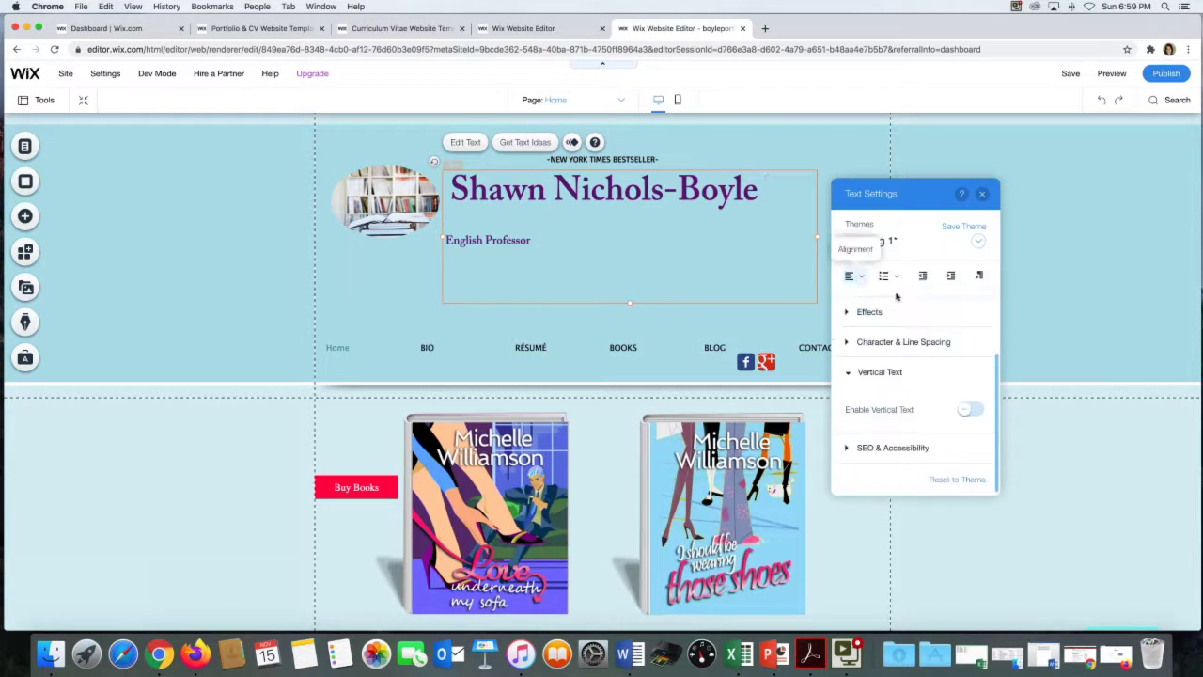
scroll(911, 303, up, 3)
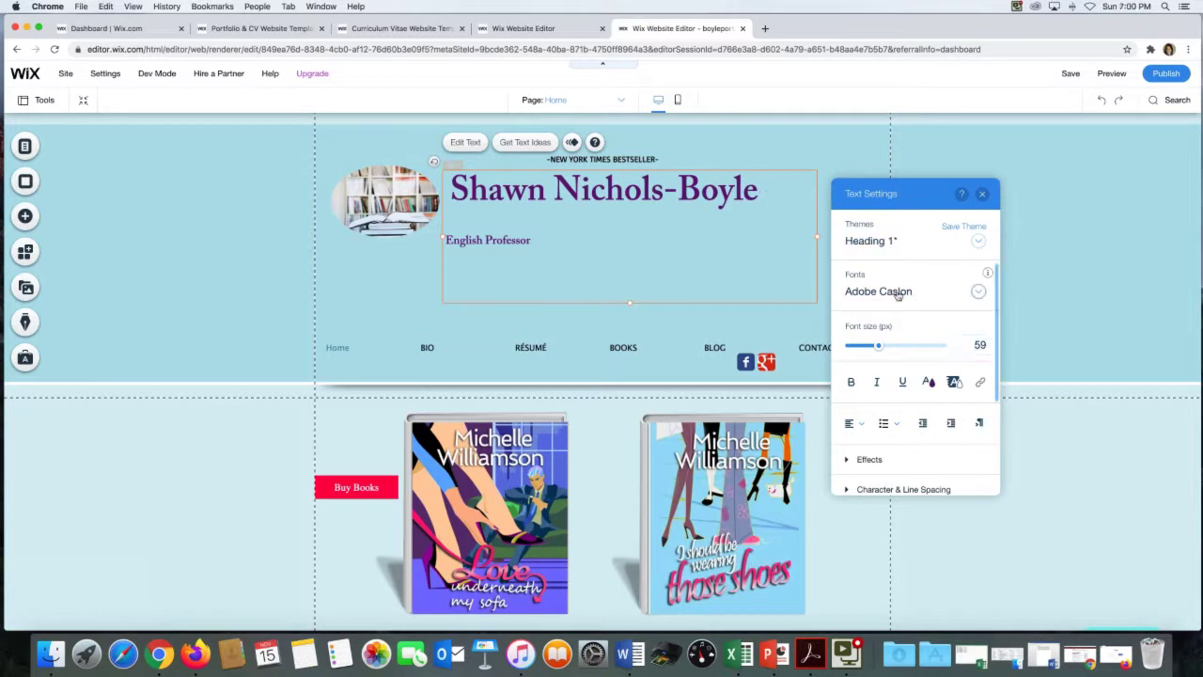
double_click(978, 345)
text(20)
key(Return)
key(super+b)
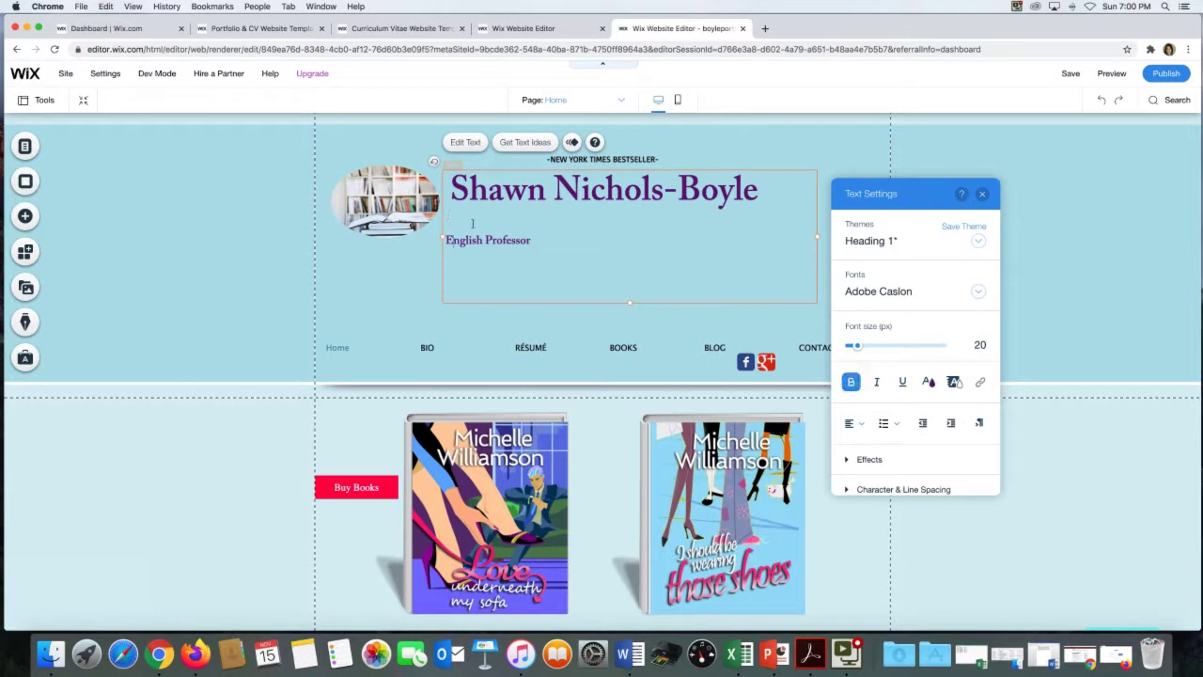
Adjust the indent before "English Professor", check the header in the site preview and return to the editor
click(445, 241)
key(BackSpace)
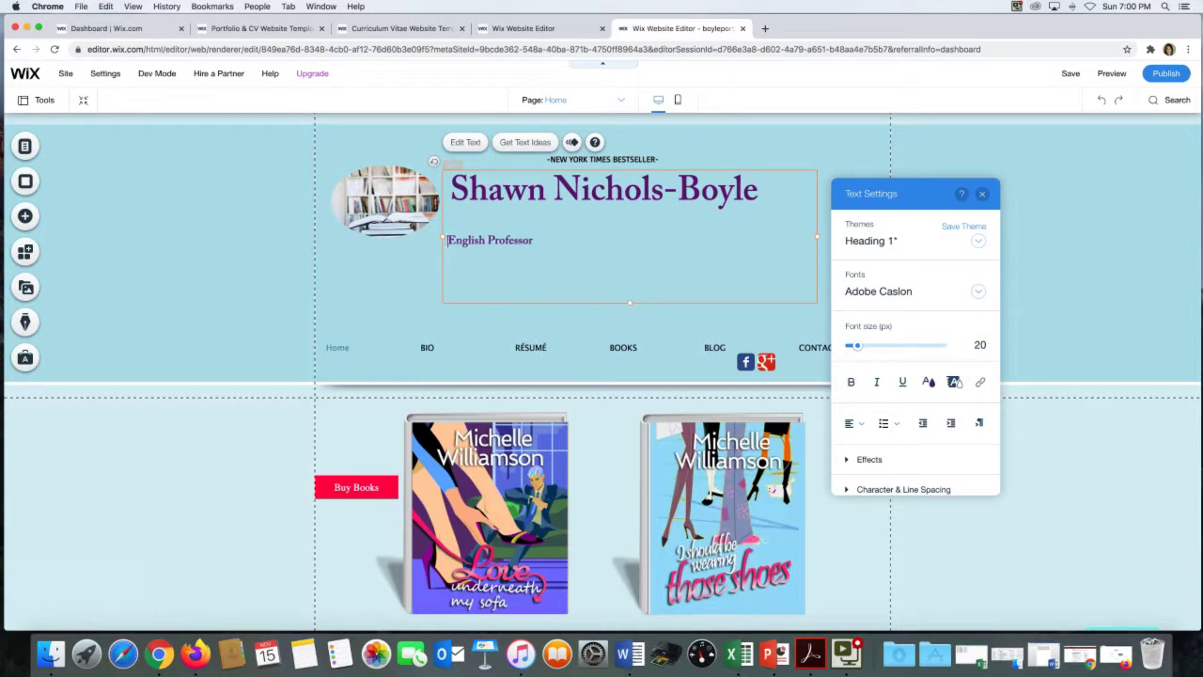
key(BackSpace)
click(1111, 74)
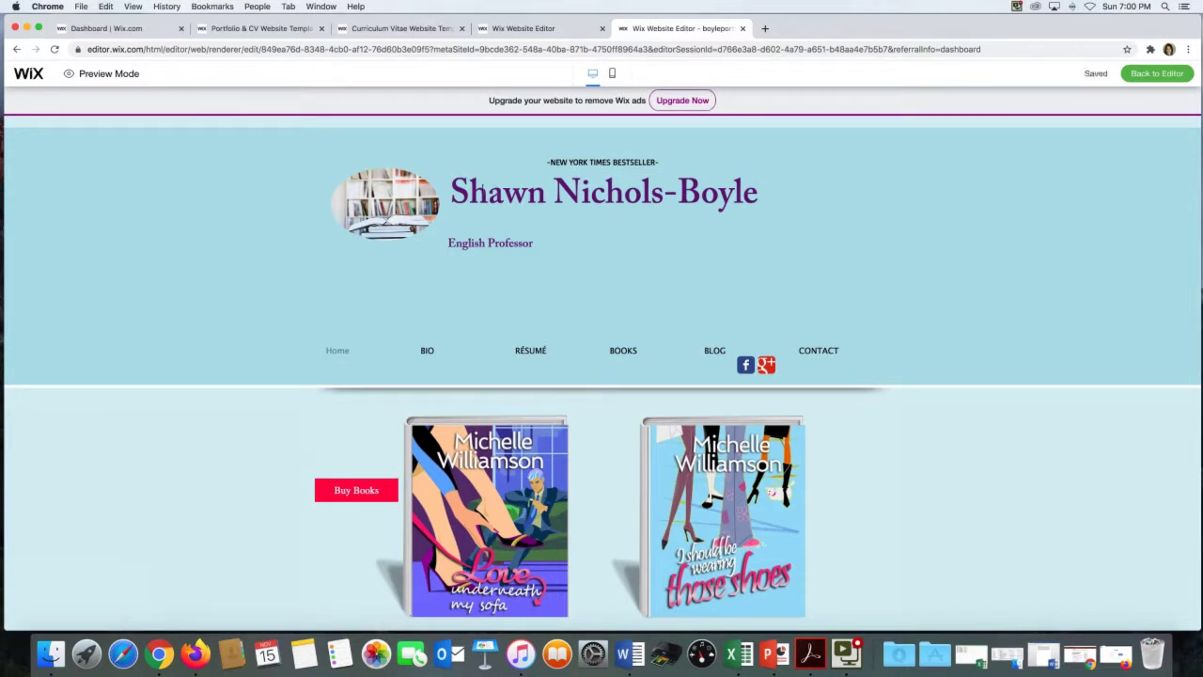
click(1163, 73)
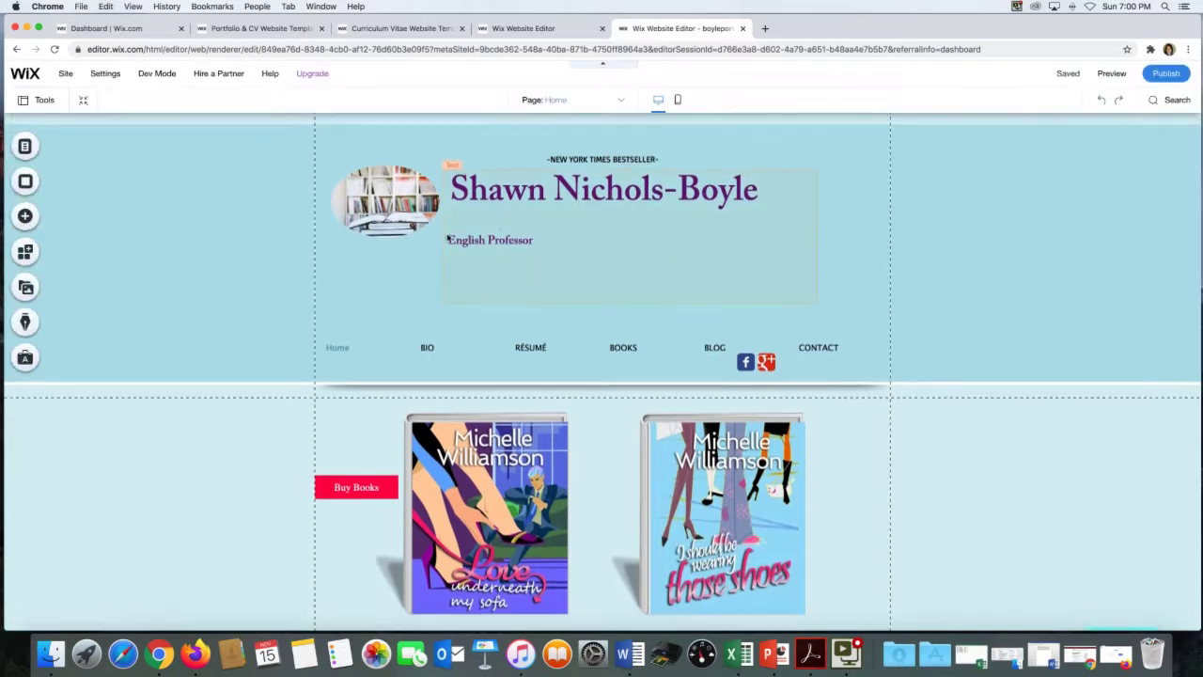
Move the header text box slightly to the left, closer to the round book photo
click(447, 234)
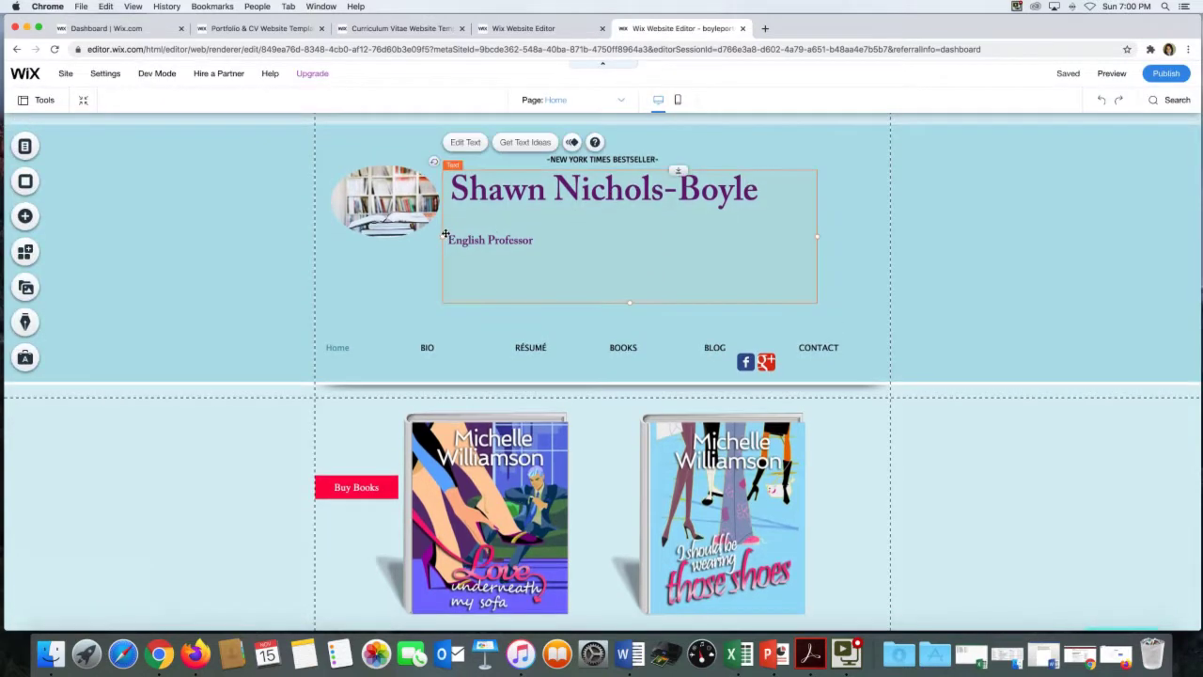
drag(570, 236, 529, 234)
right_click(528, 219)
click(496, 240)
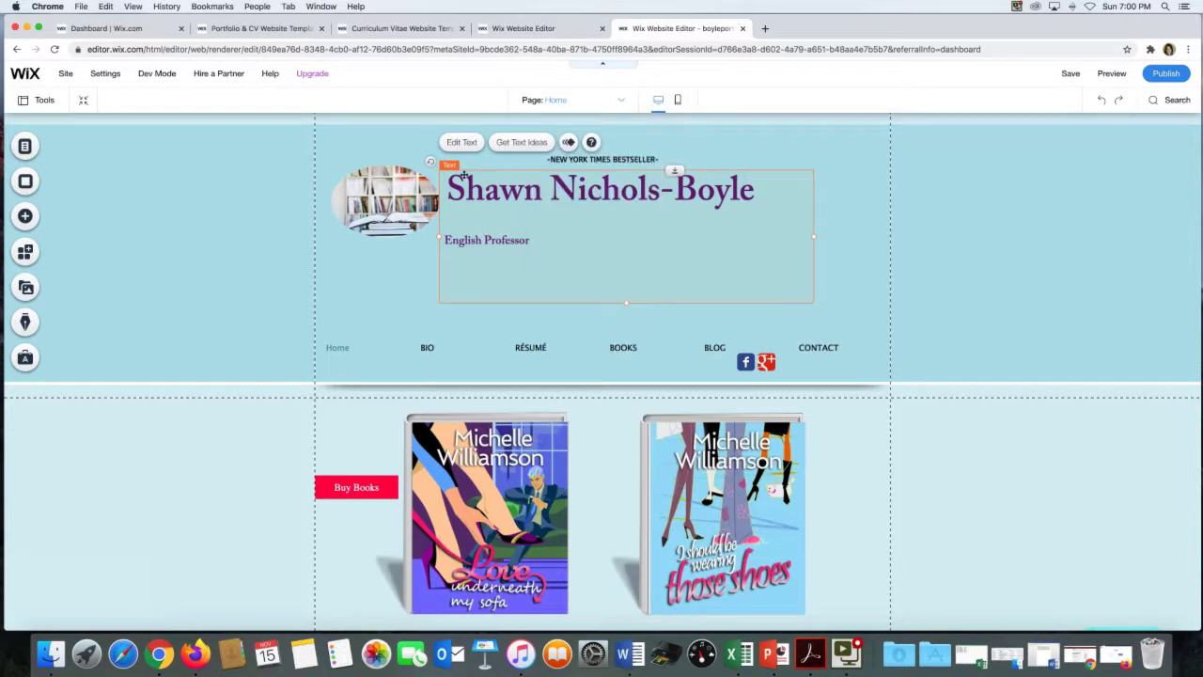
Reopen the header text for editing and delete the spaces and line break before "English Professor"
double_click(460, 231)
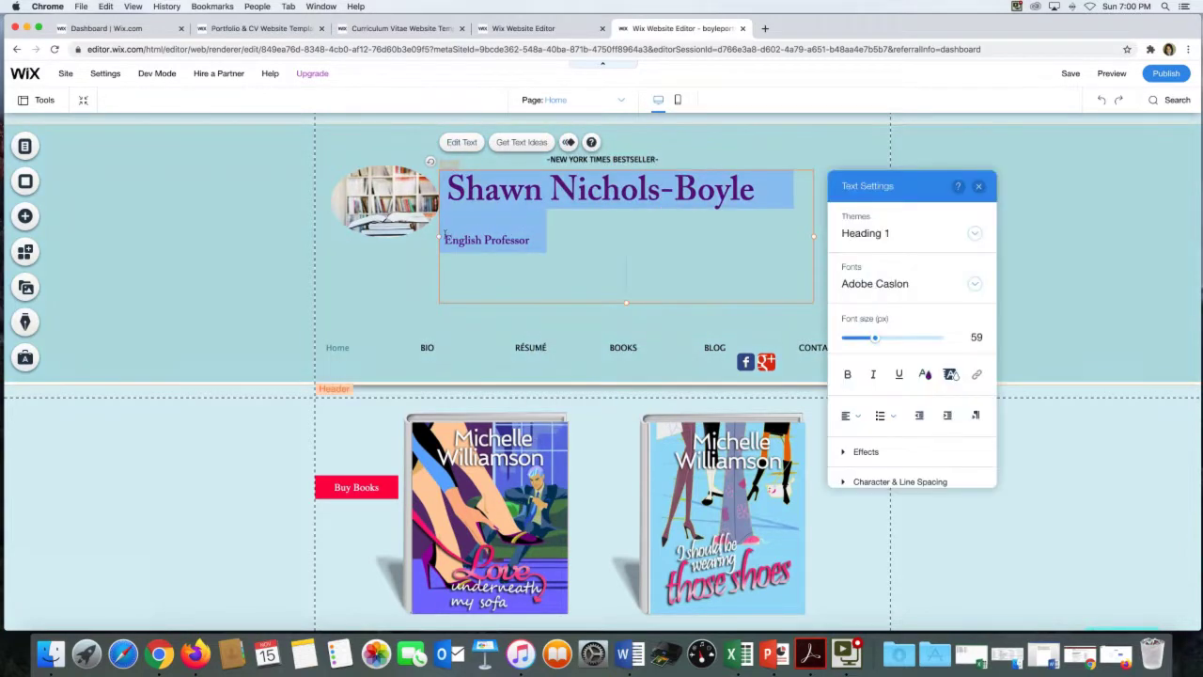
click(446, 237)
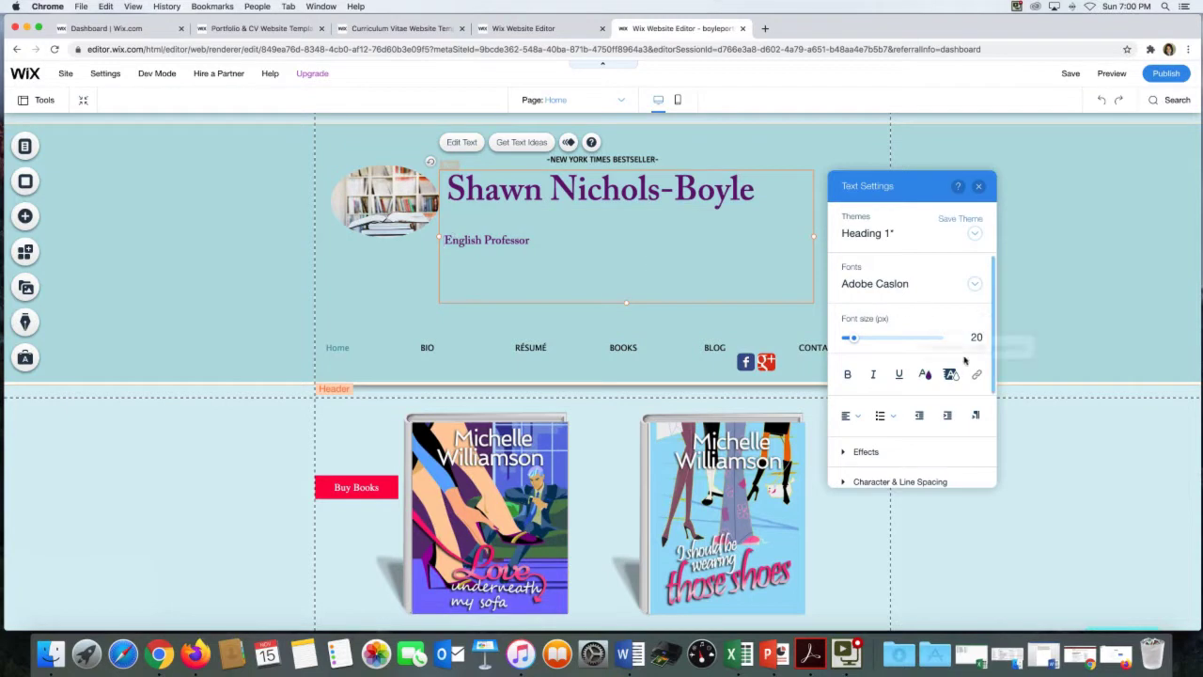
key(BackSpace)
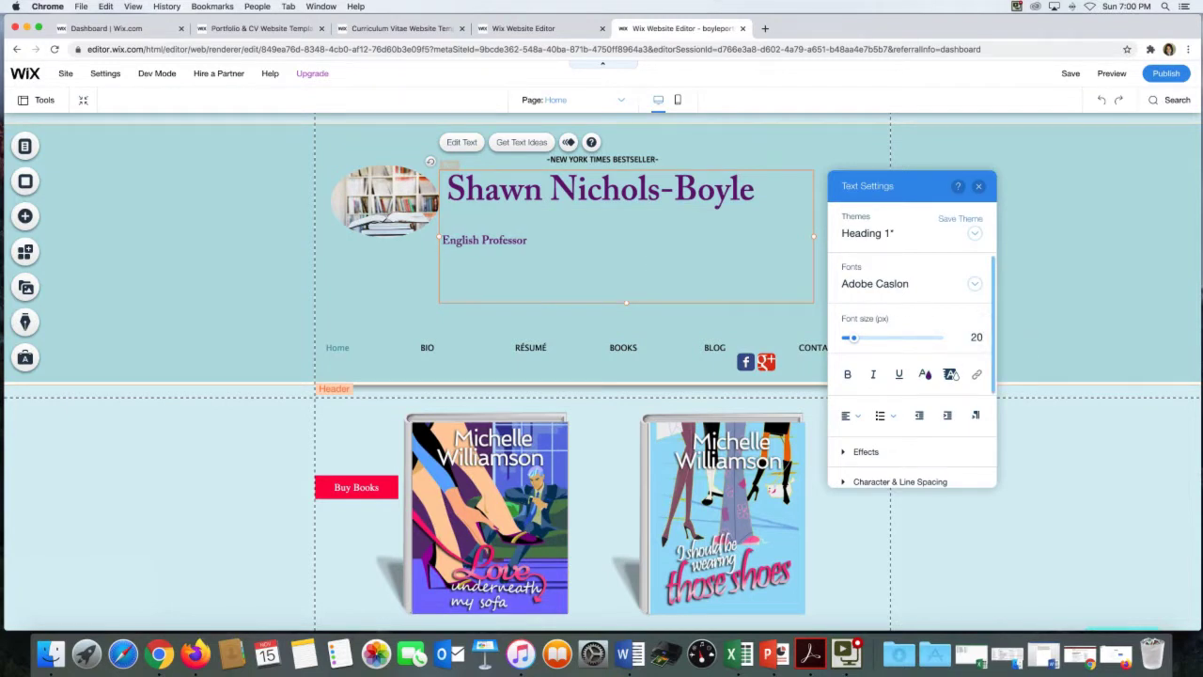
key(BackSpace)
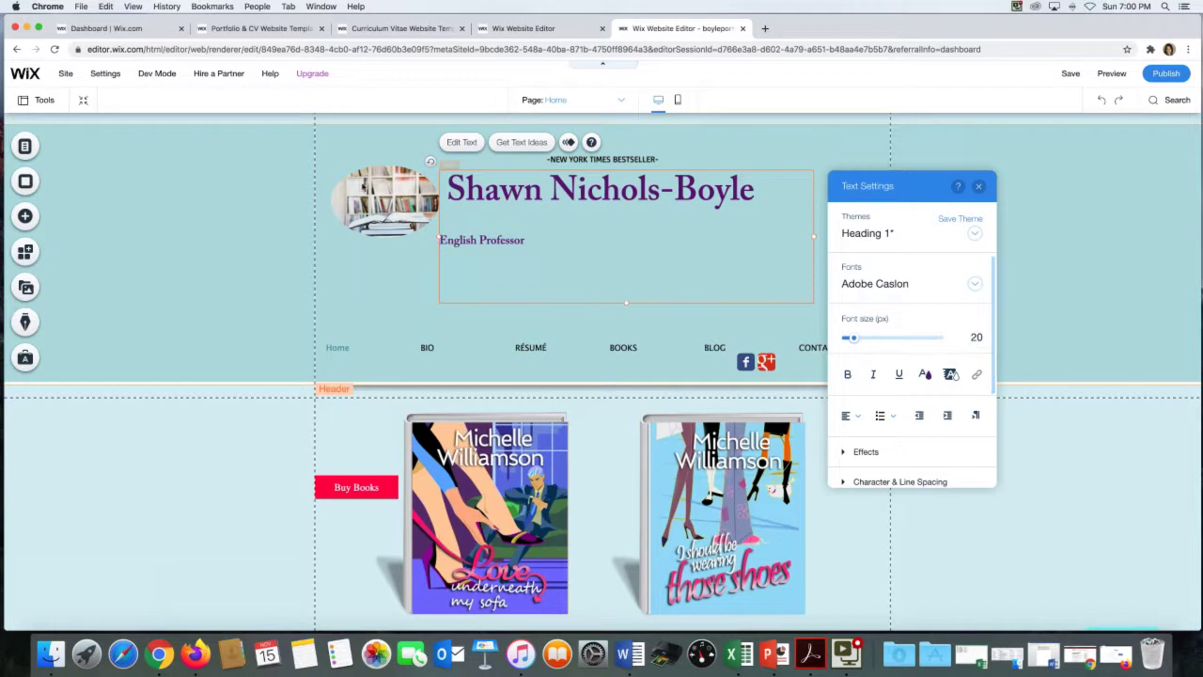
key(BackSpace)
key(BackSpace)
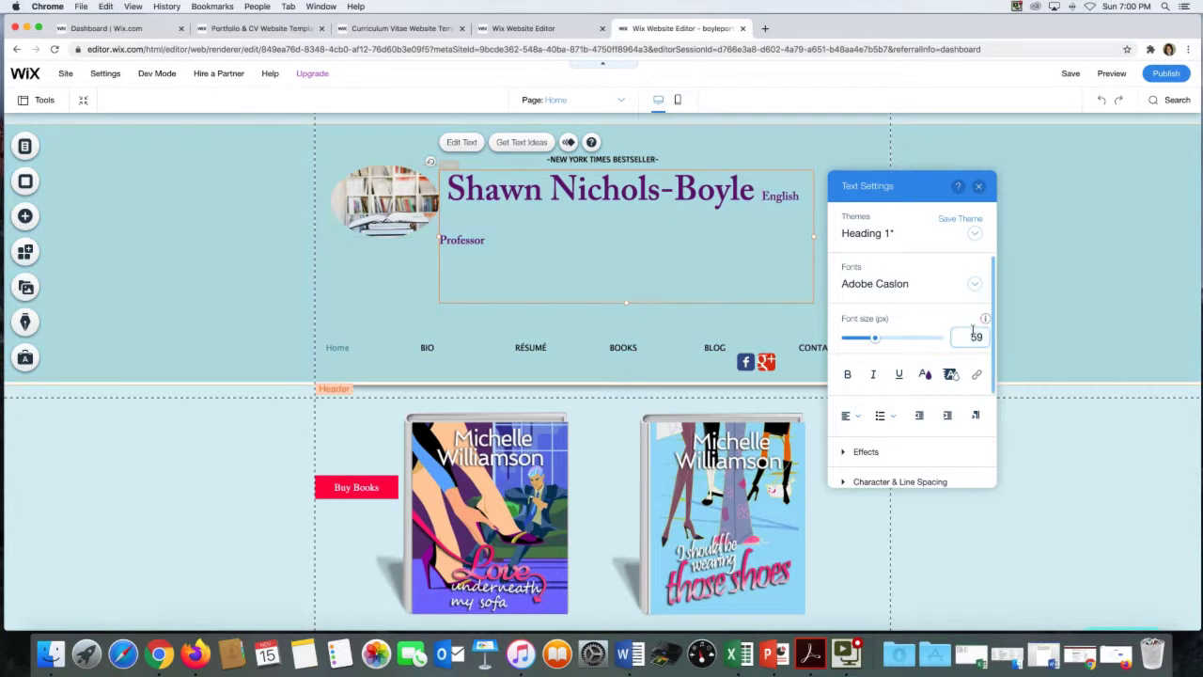
Set the font size after the name to 20 px and put "English Professor" on a new line
text(20)
key(Return)
key(Return)
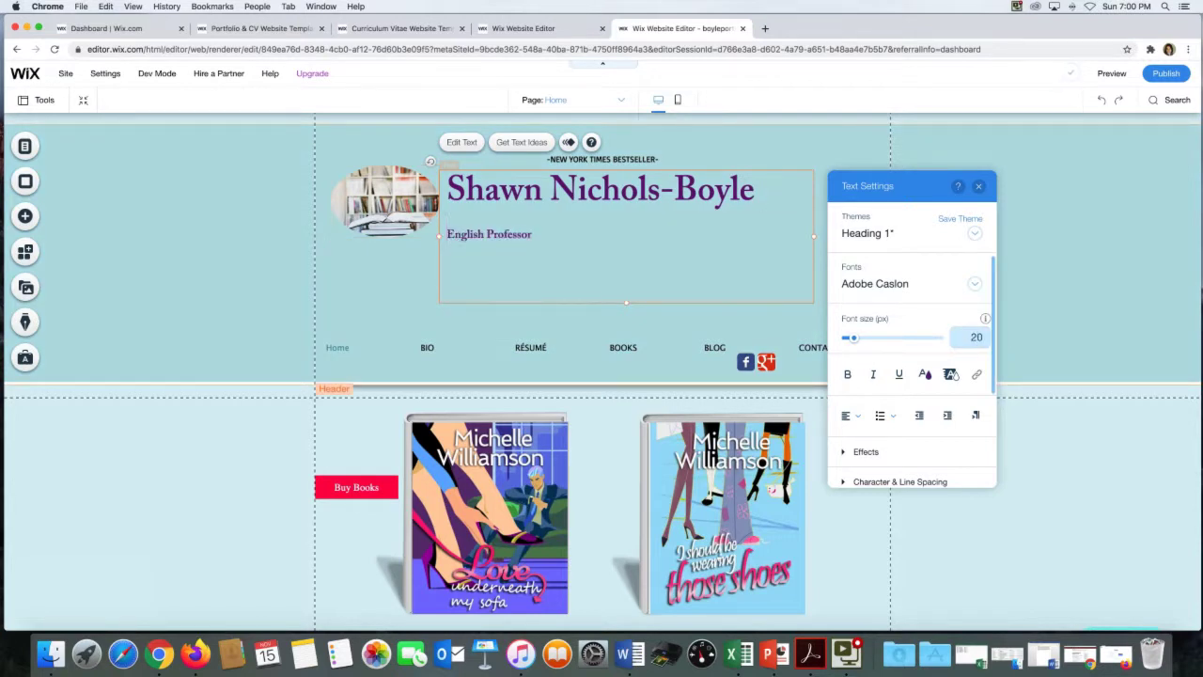
Set the header text's line spacing to a custom value of 0.6
scroll(913, 450, down, 3)
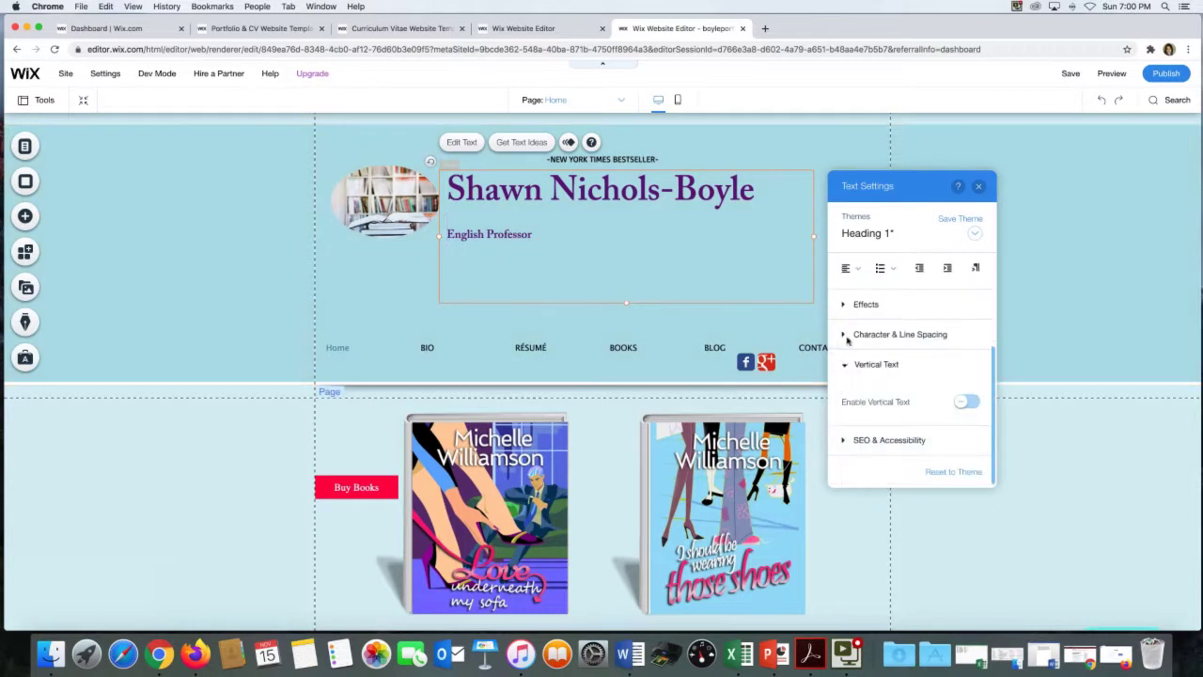
click(841, 334)
click(889, 385)
drag(858, 410, 846, 410)
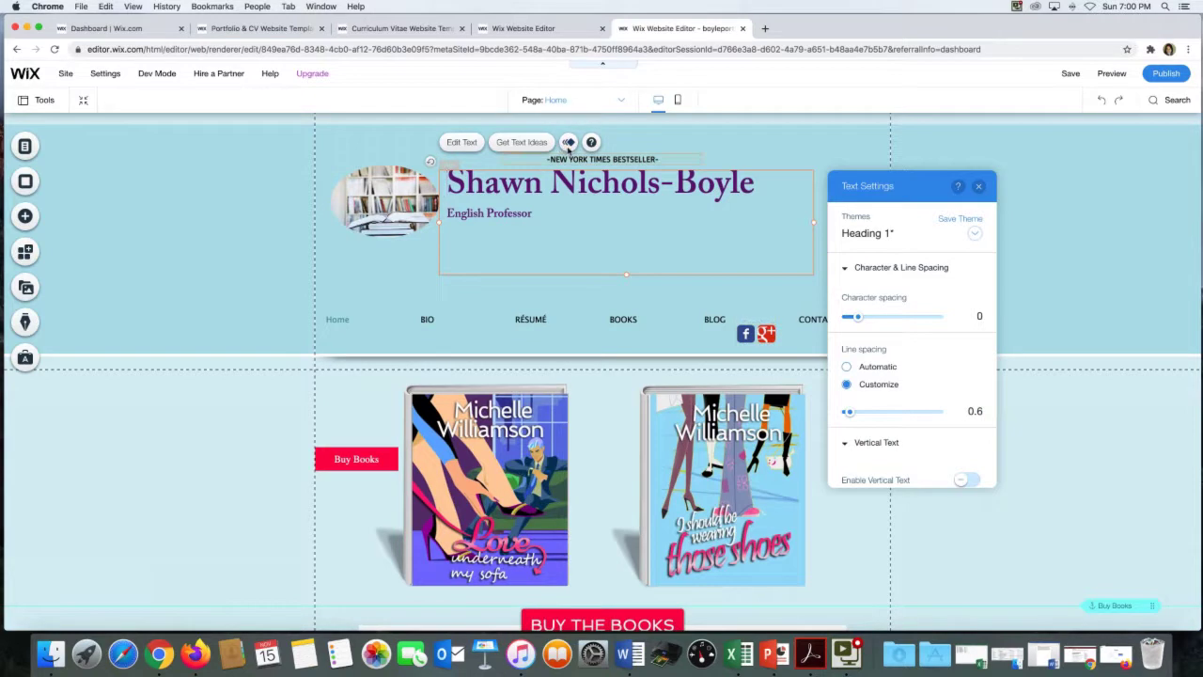
Insert an empty line above the header name, keep its slight indent, and preview the site
key(Return)
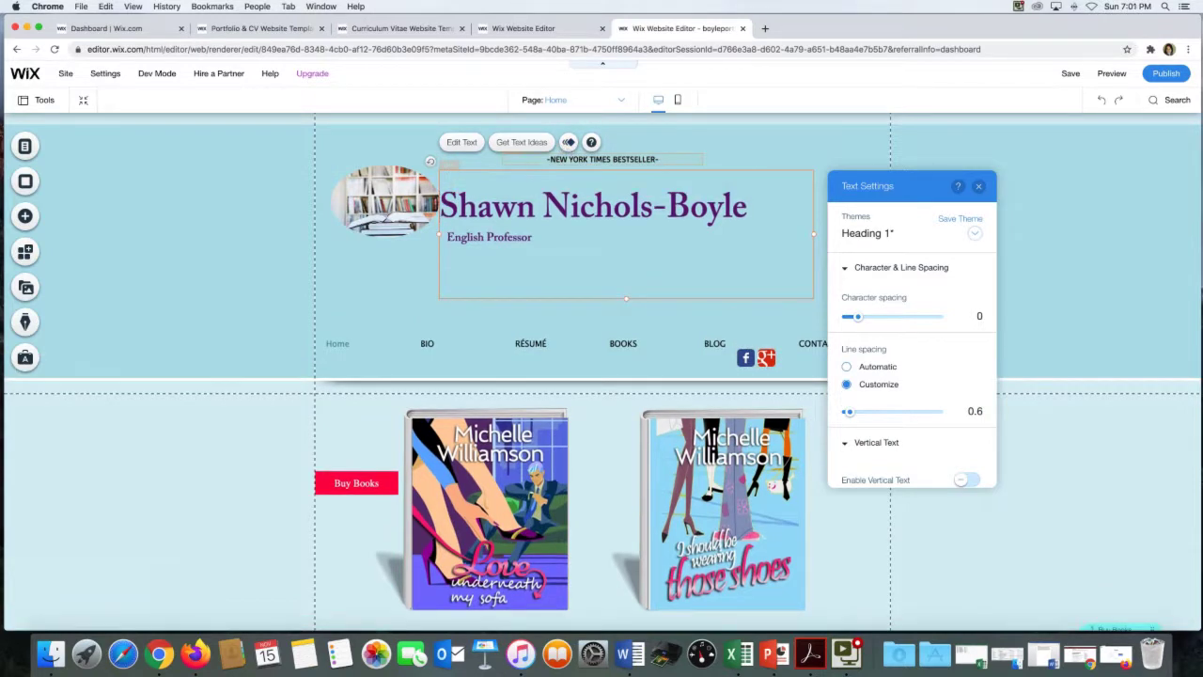
key(BackSpace)
key(Return)
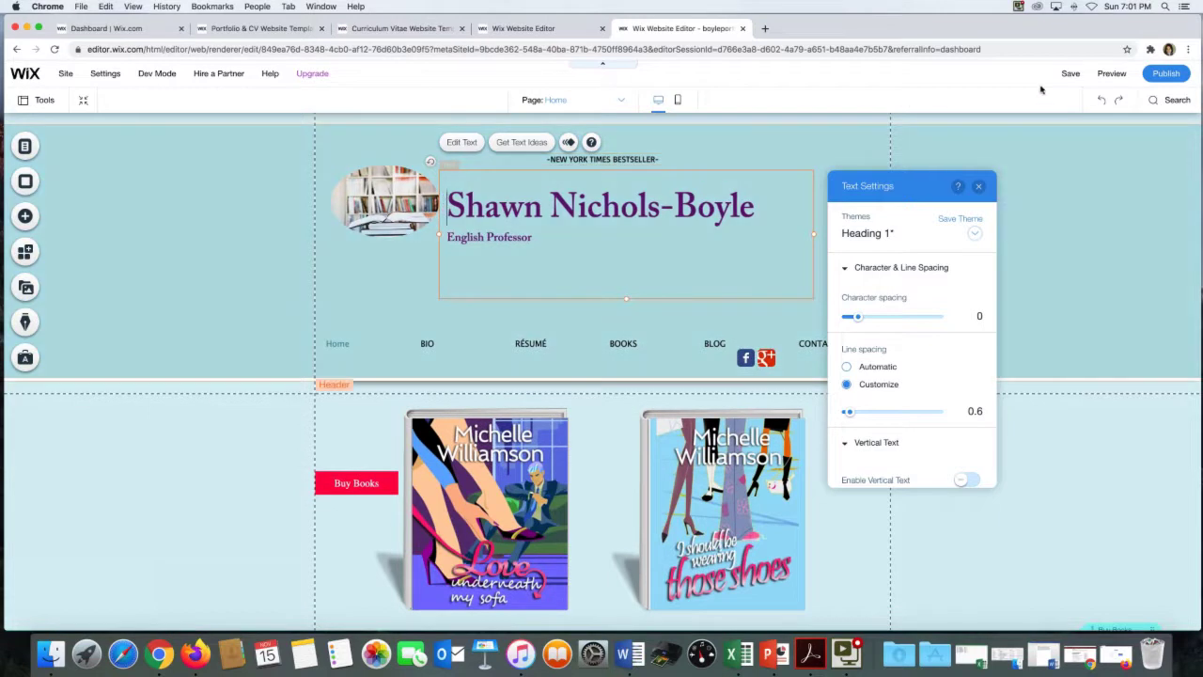
click(1100, 73)
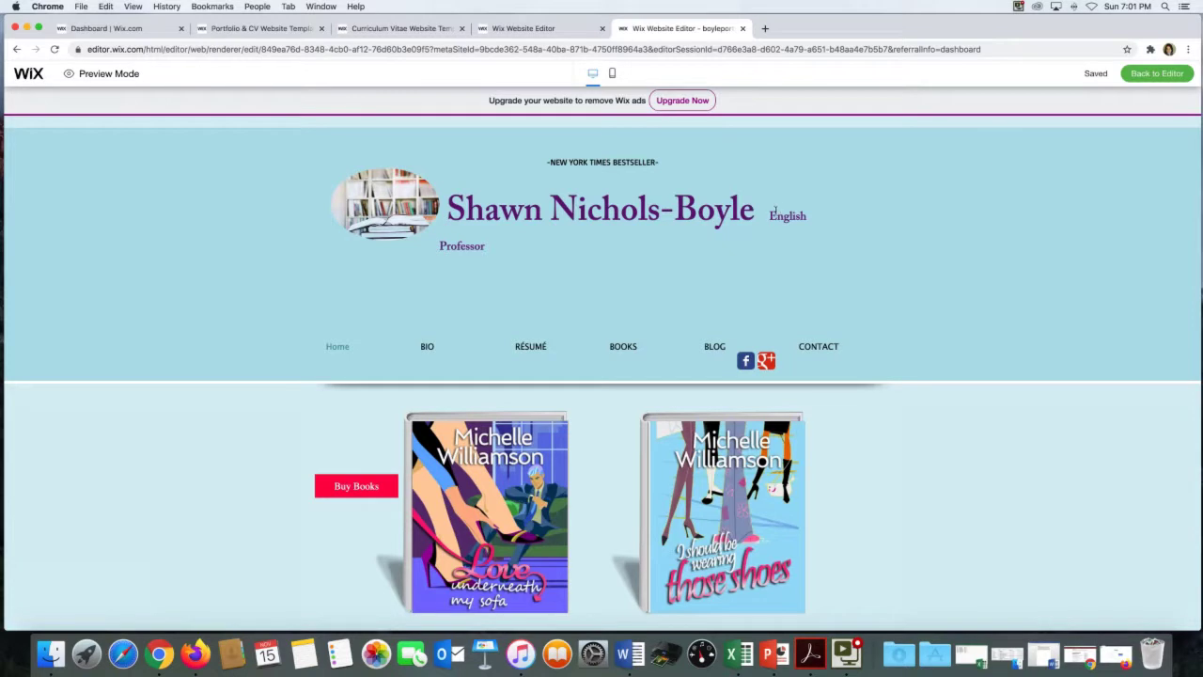
Return to editing the header text, put "English Professor" on its own line below the name, and preview the site
click(1141, 73)
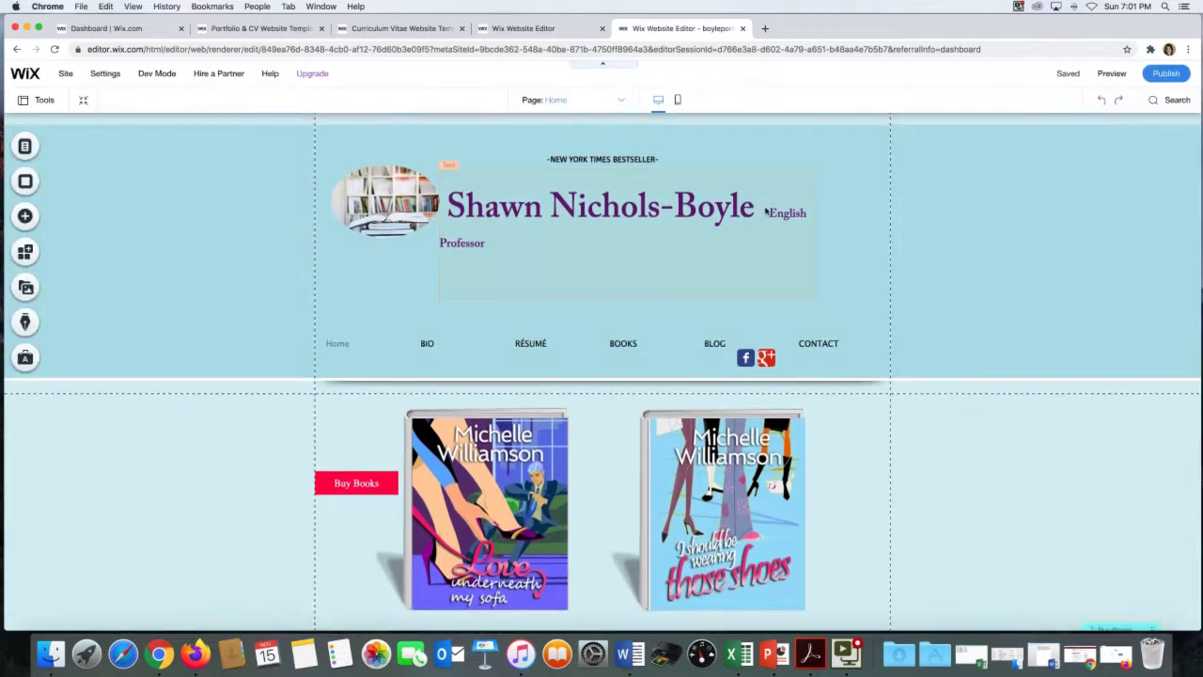
click(766, 213)
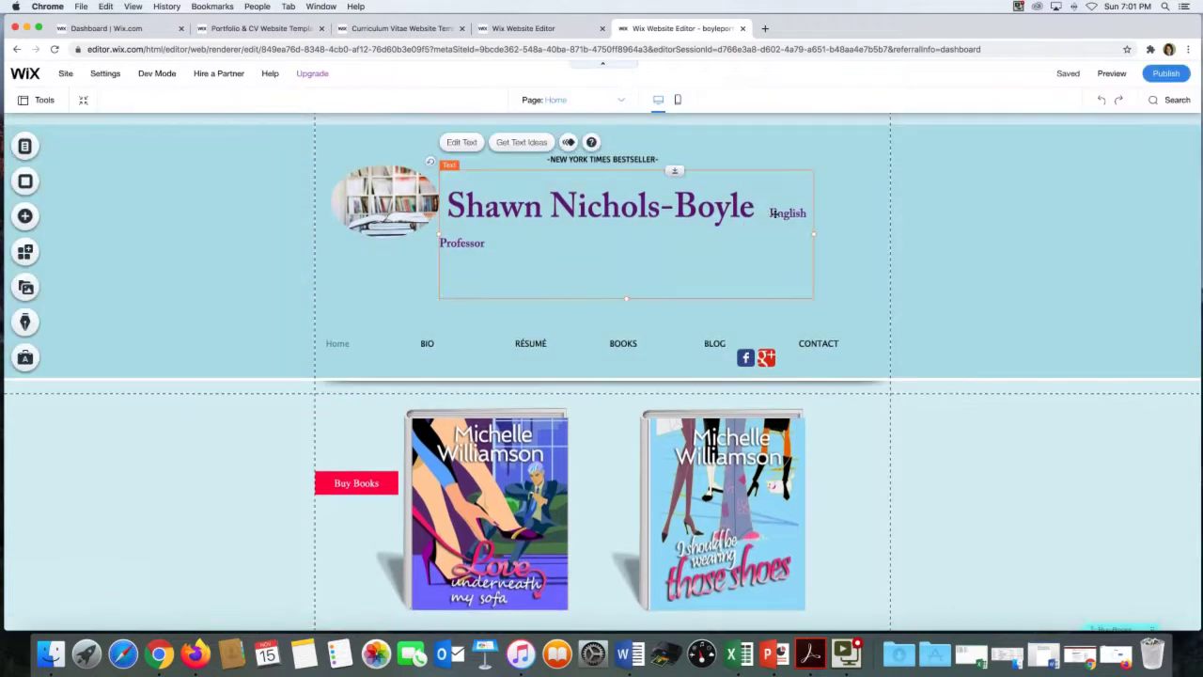
click(451, 143)
click(449, 237)
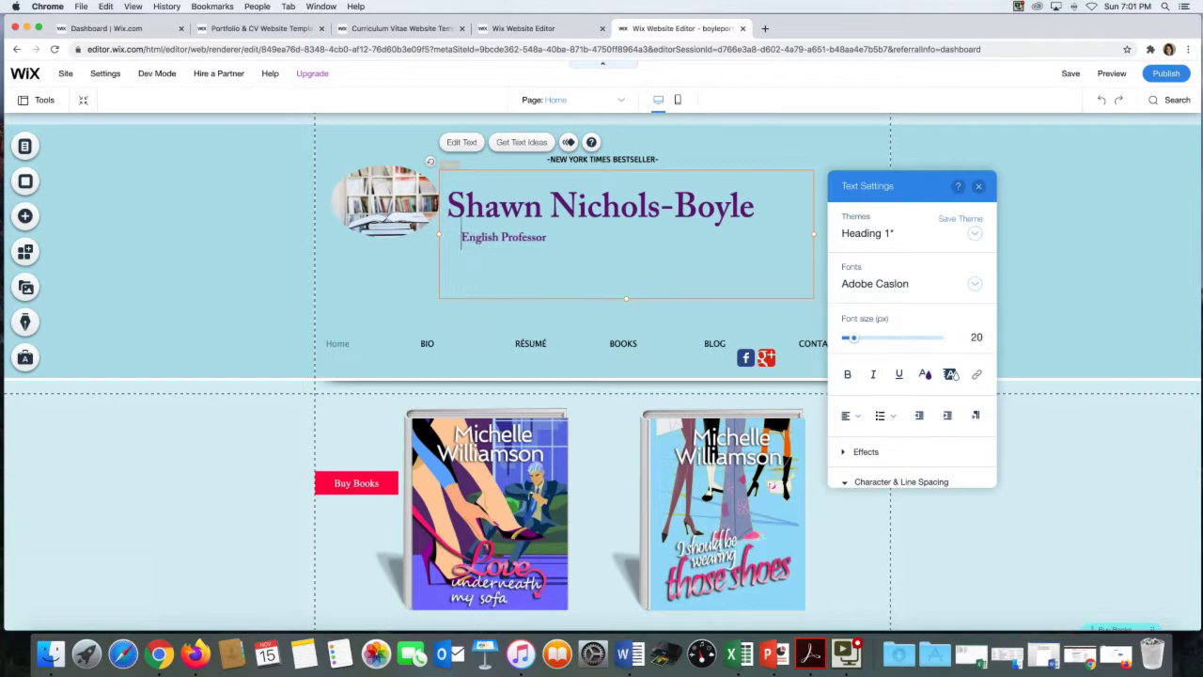
click(1109, 75)
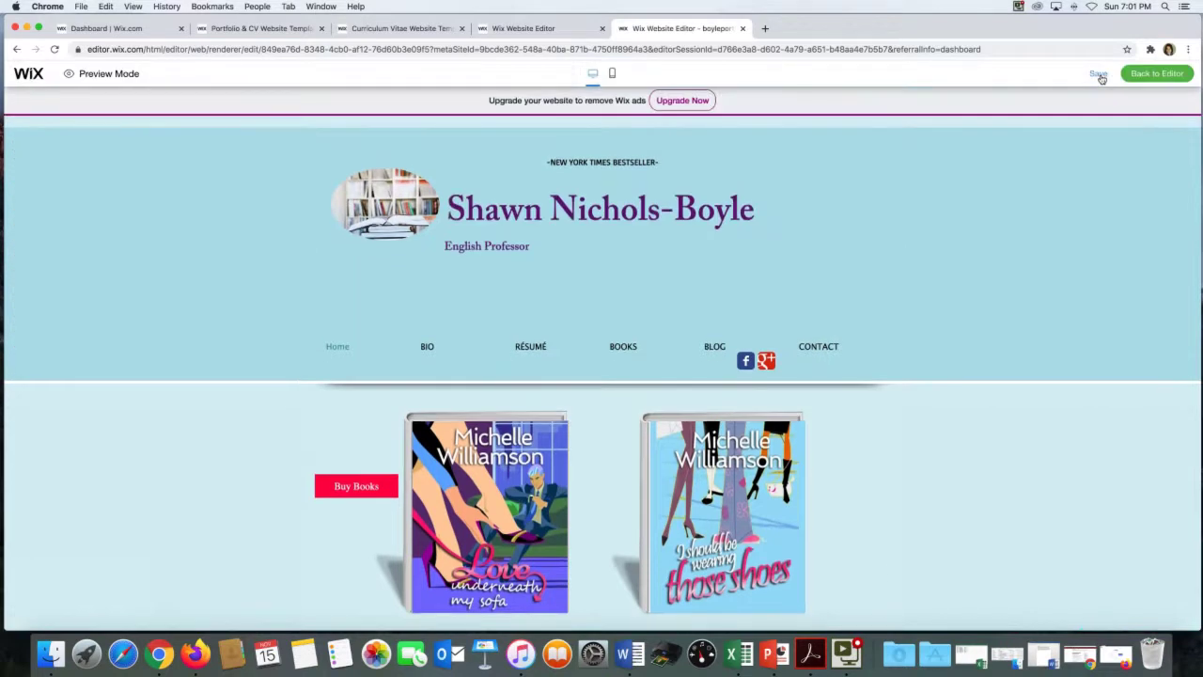
Indent "English Professor" further beneath the header name in two rounds of editing, previewing the site after each
click(1133, 77)
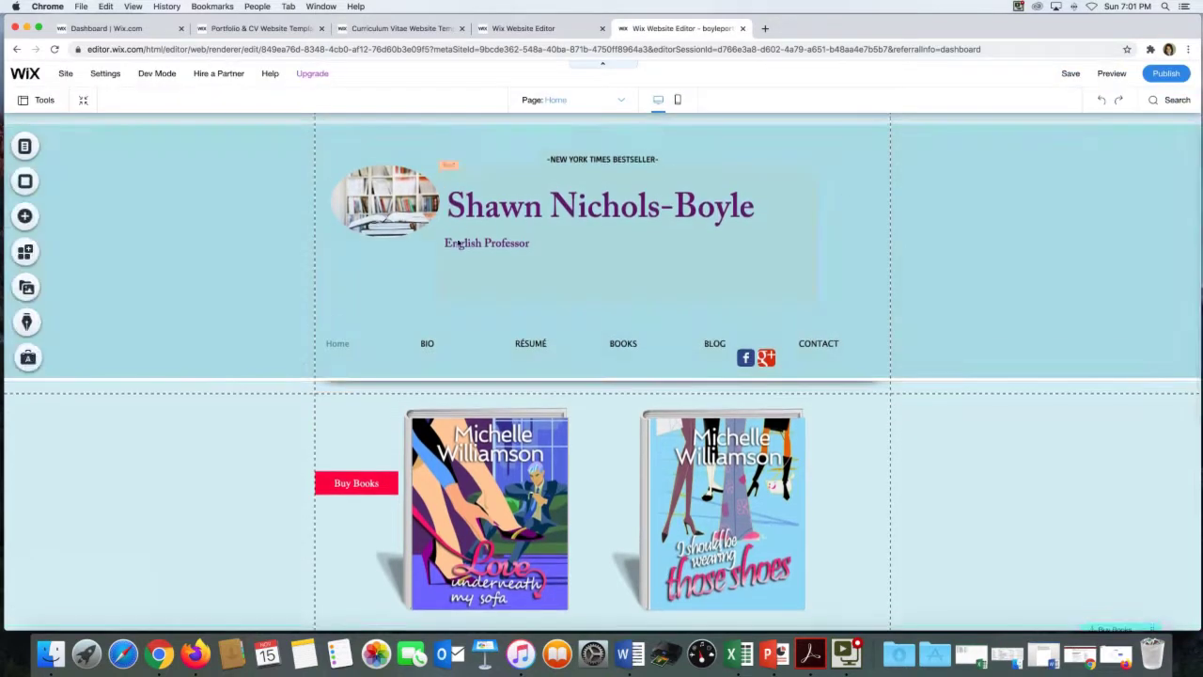
click(451, 239)
click(456, 145)
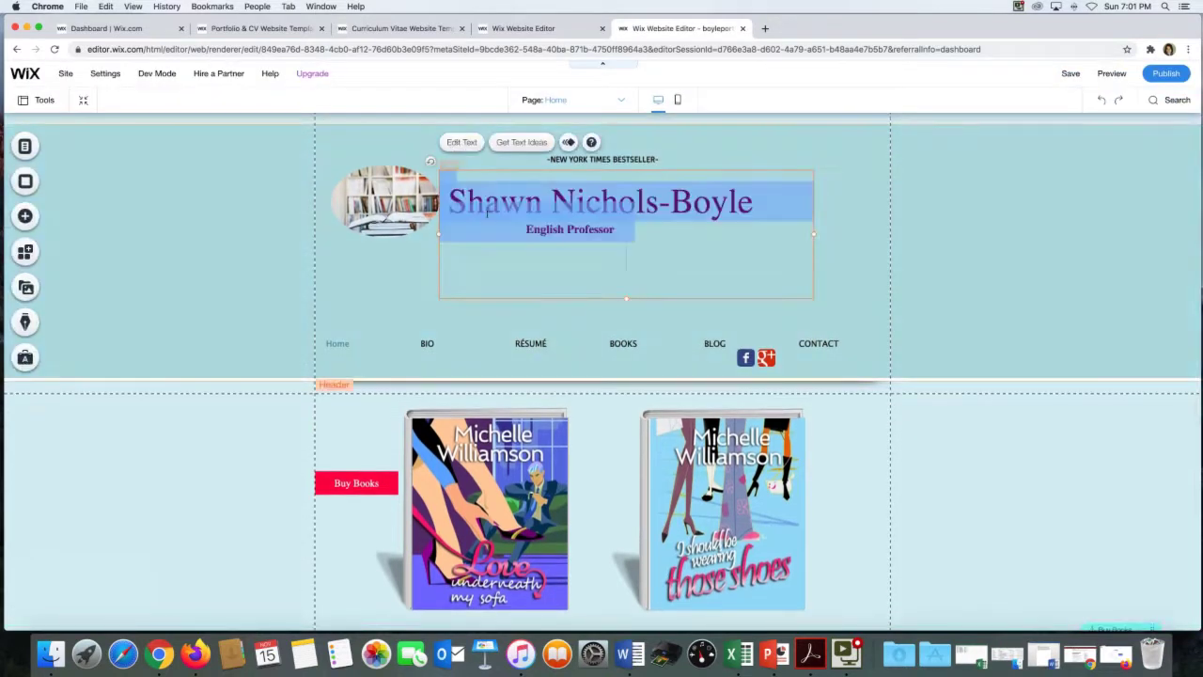
click(497, 236)
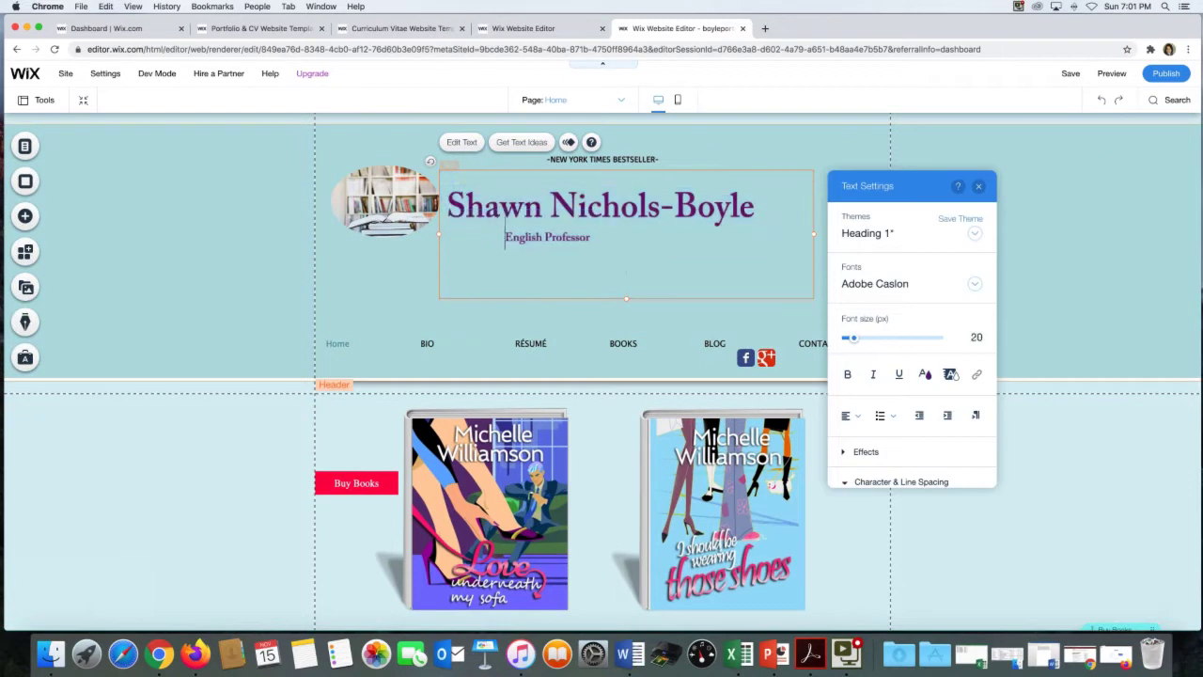
click(1111, 73)
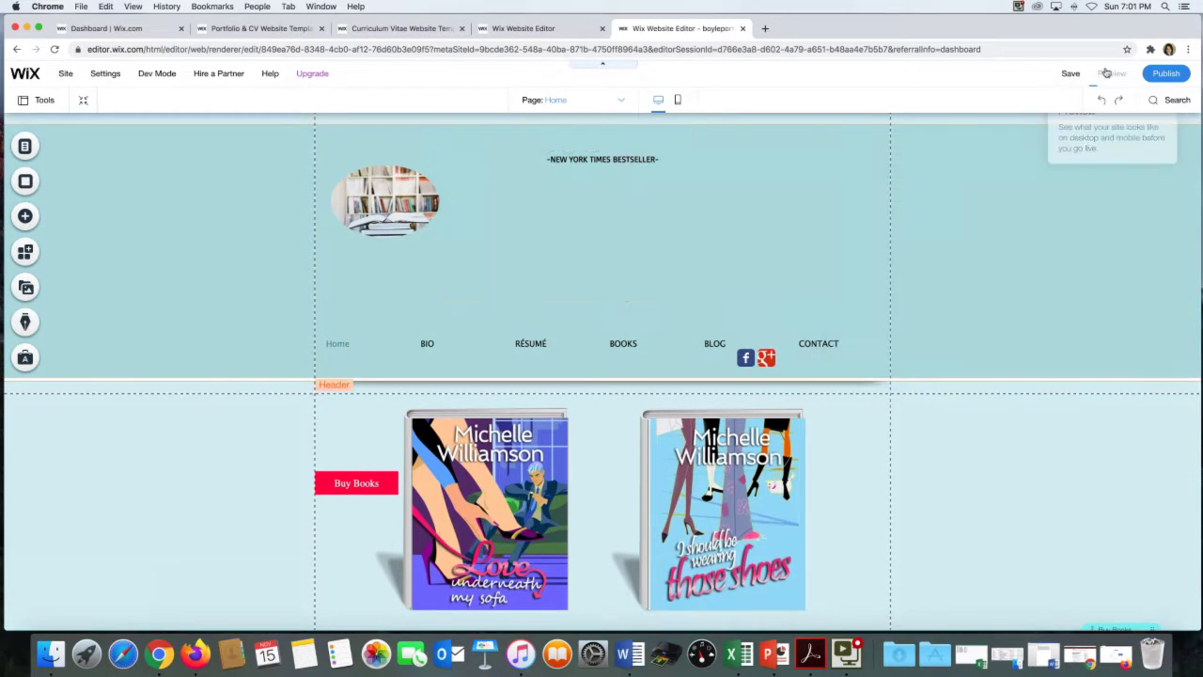
click(1157, 73)
click(490, 239)
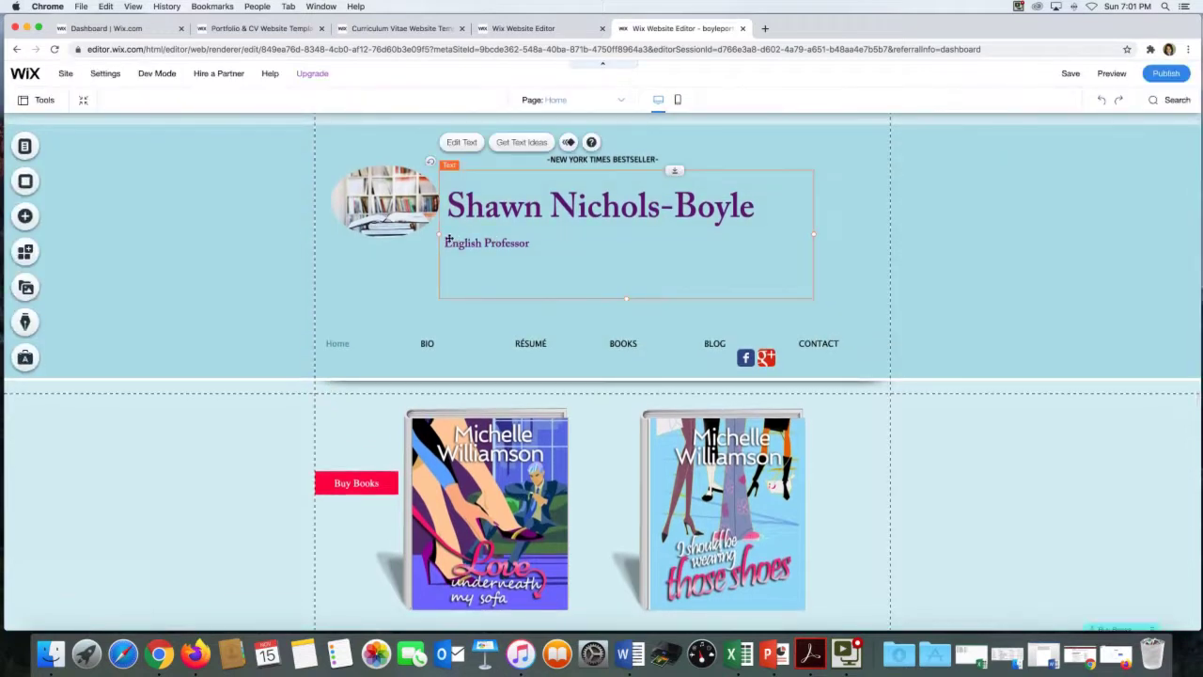
click(460, 143)
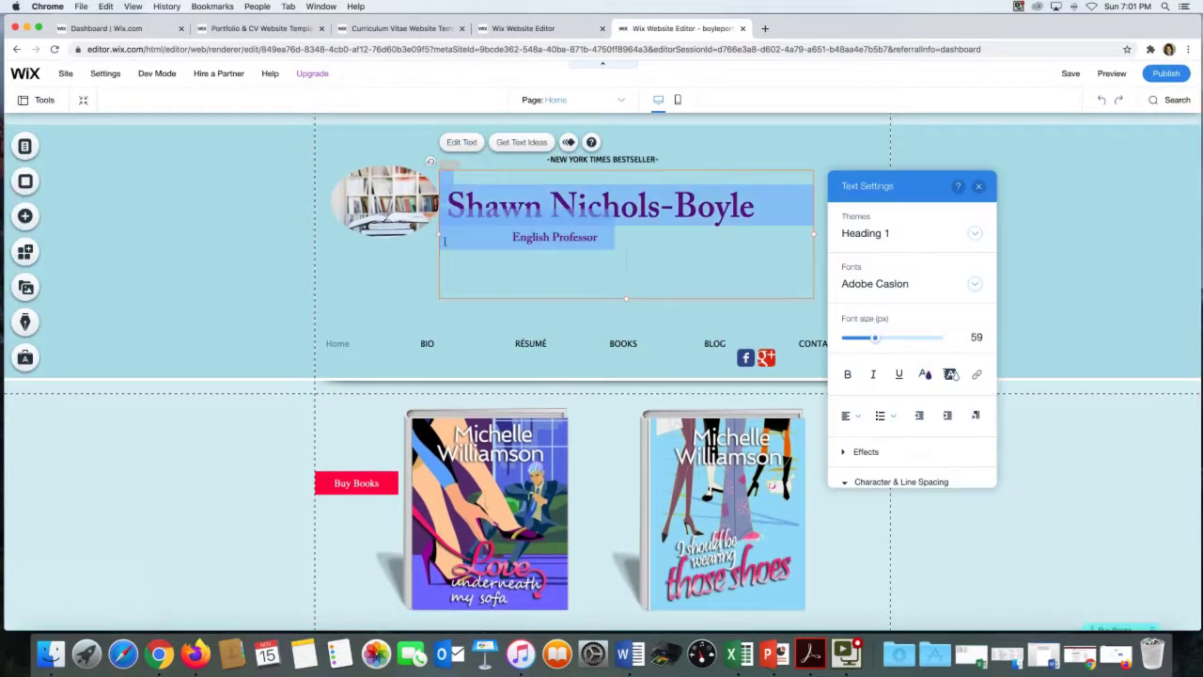
click(510, 227)
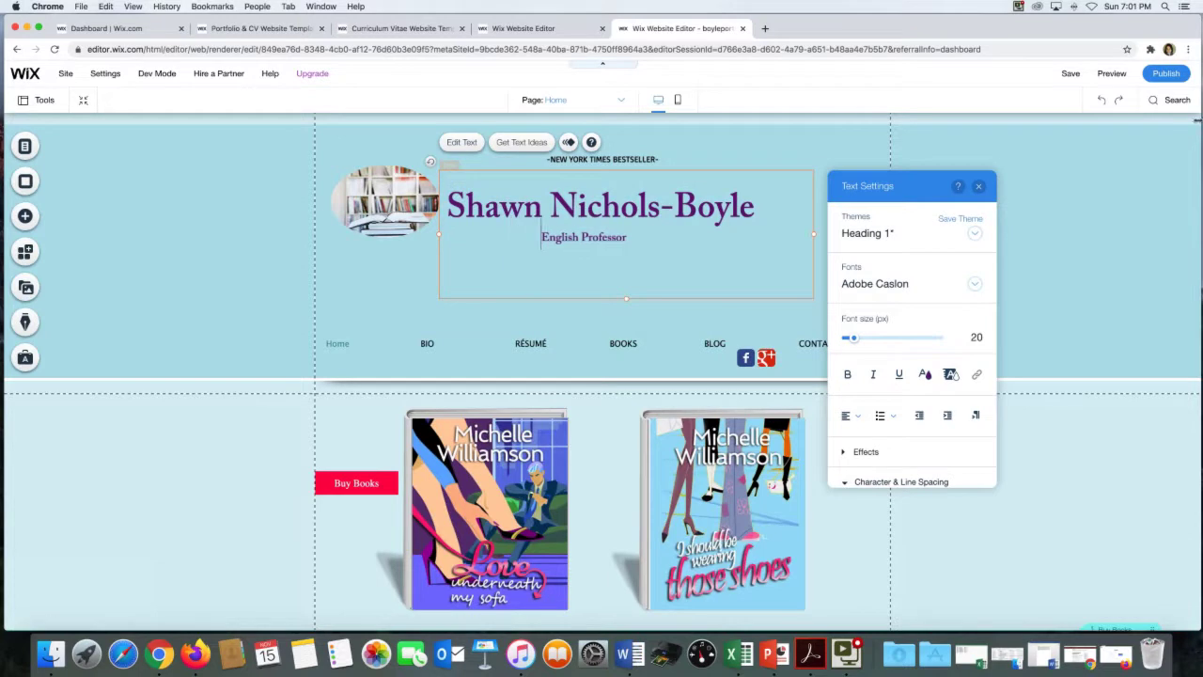
click(1102, 77)
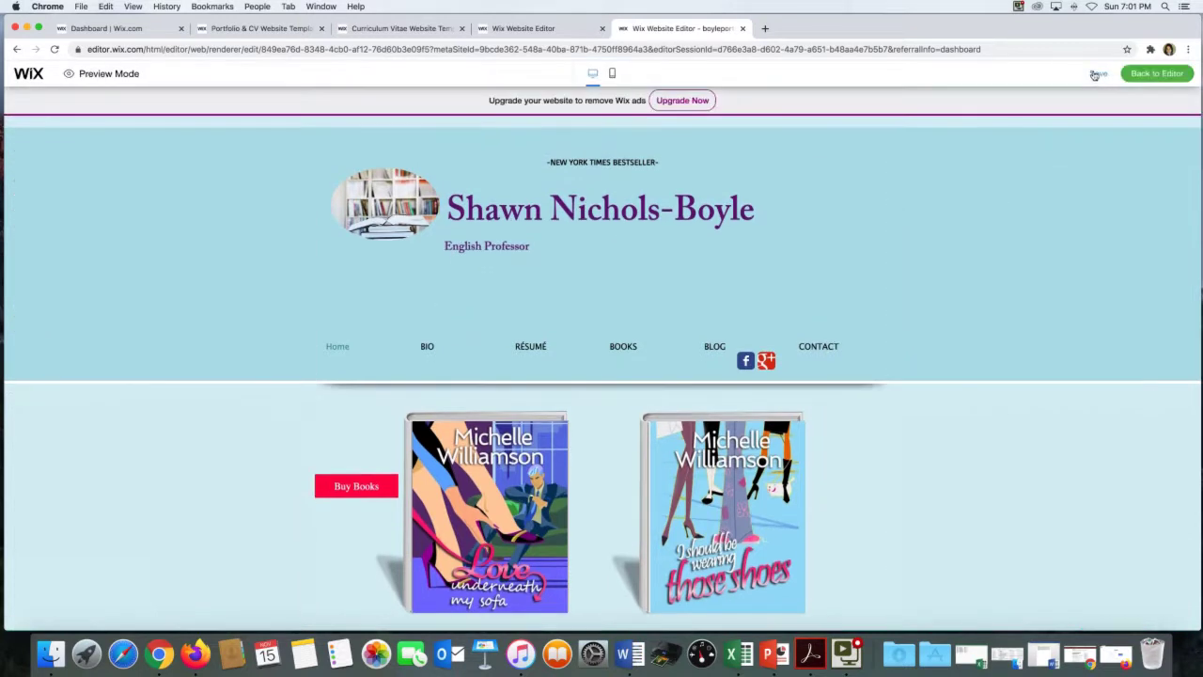
Save the site from the preview, dismiss the save confirmation, and return to the editor
click(1096, 75)
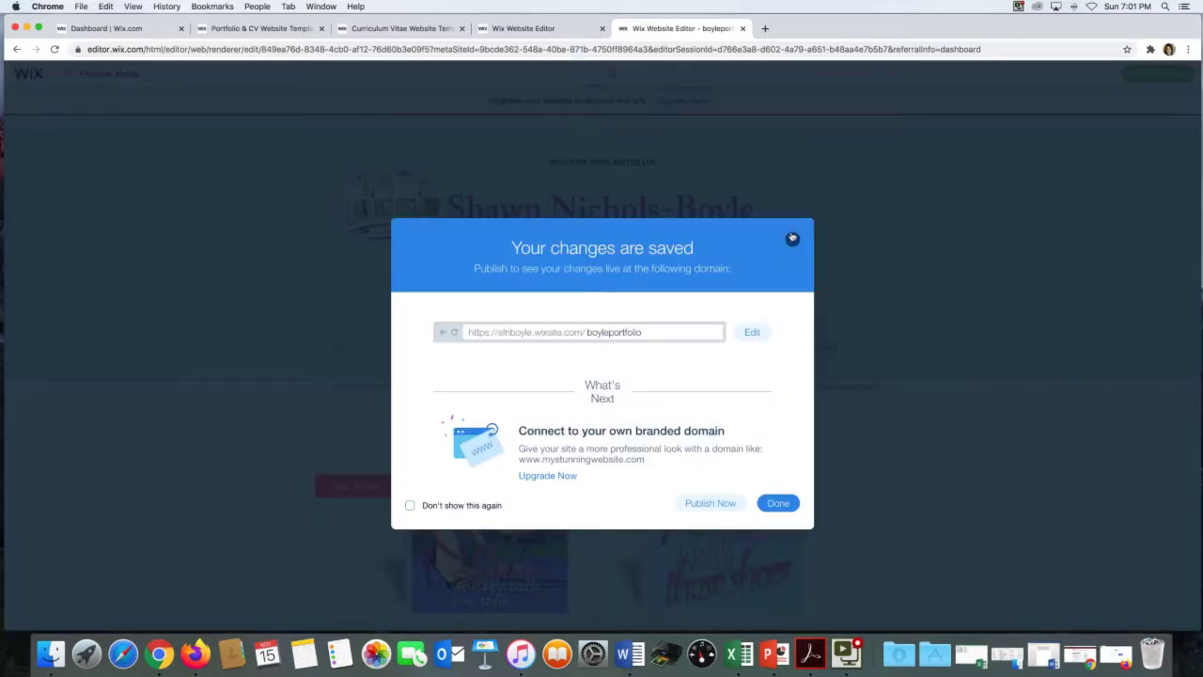
click(792, 237)
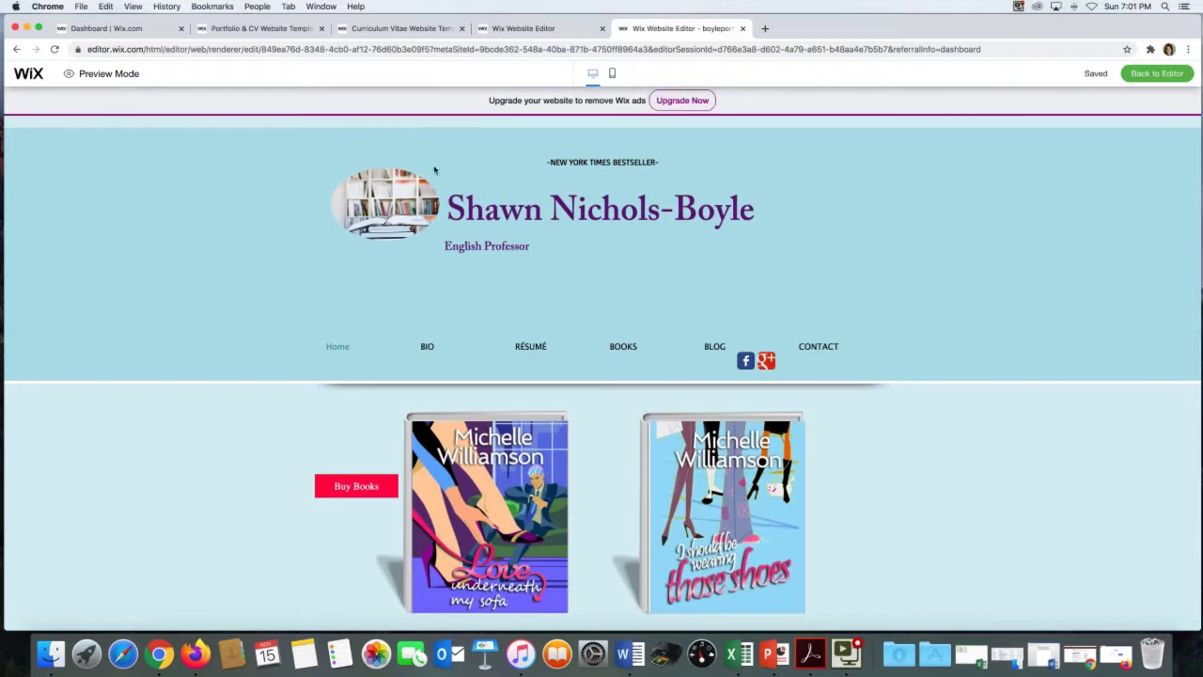
click(1128, 73)
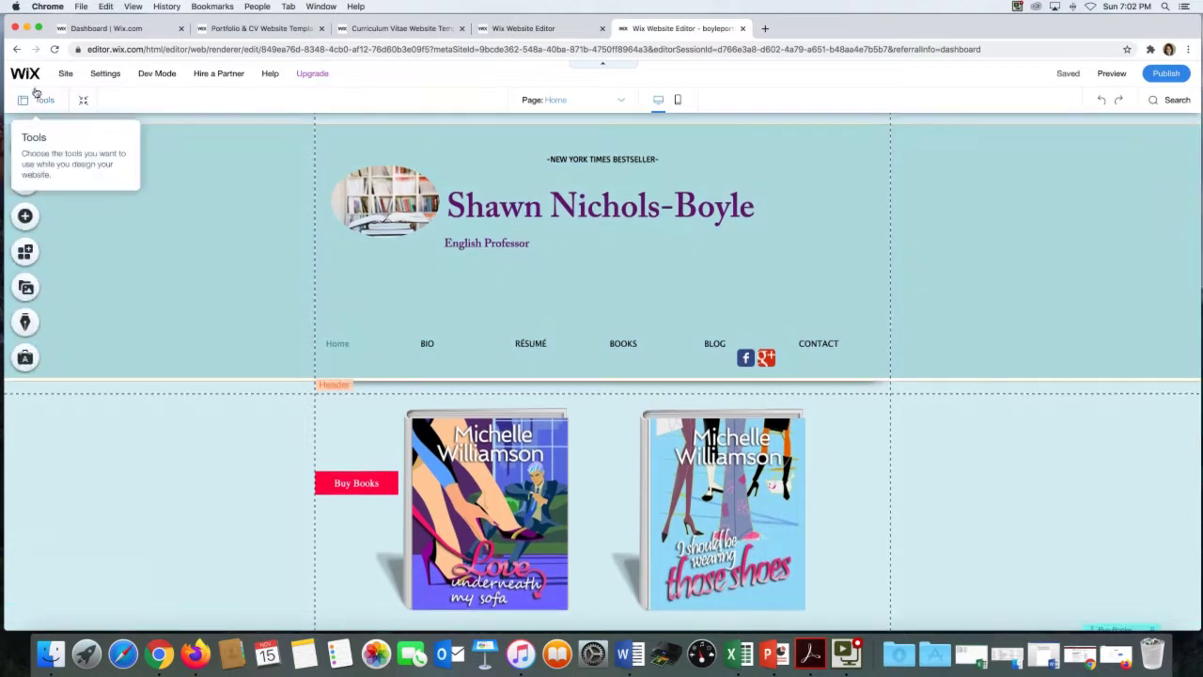
Copy the Get Feedback link for sharing the site with reviewers, and close the dialog
mouse_move(97, 75)
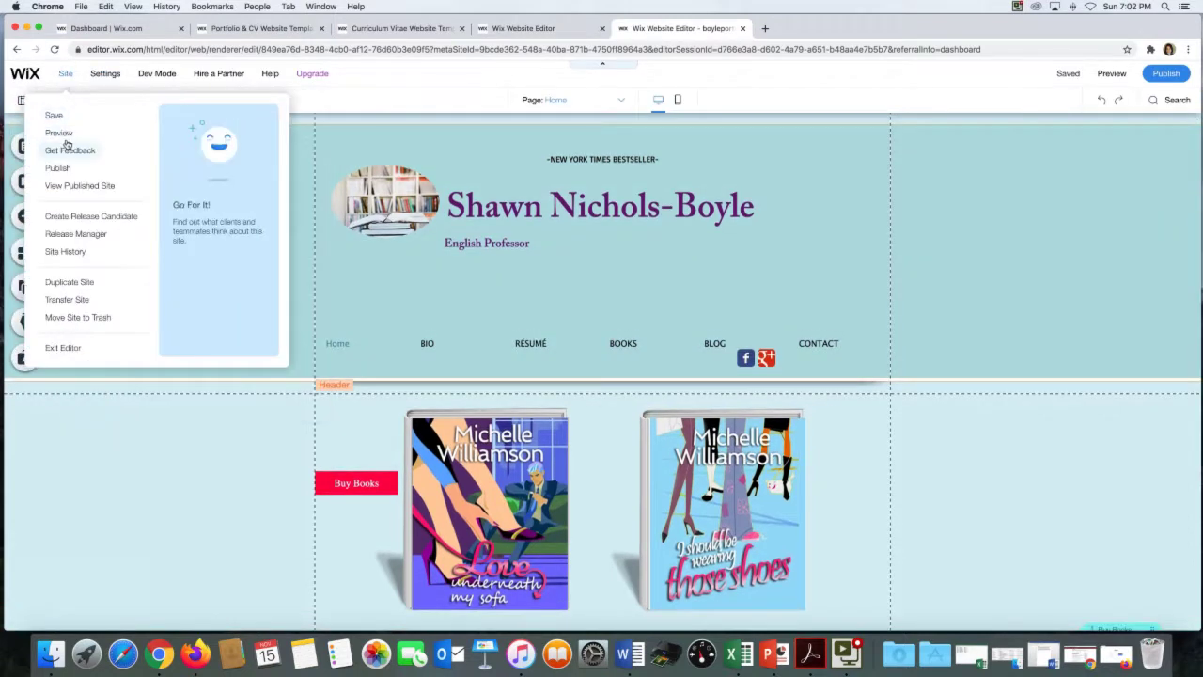
click(68, 149)
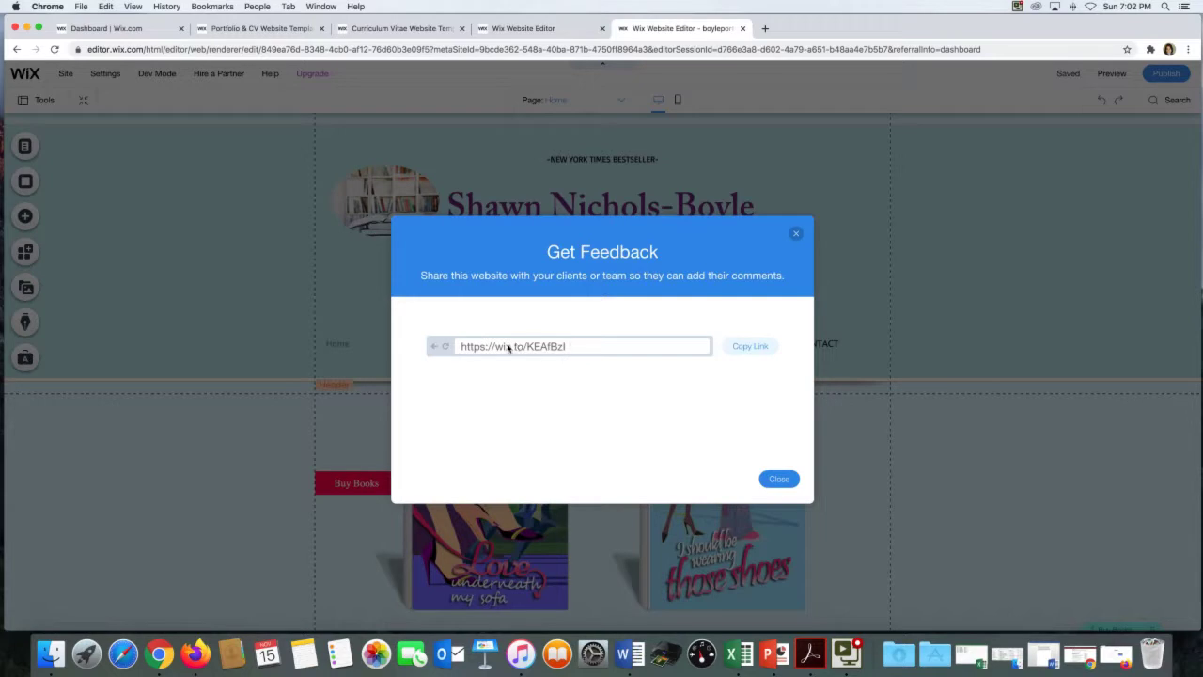
click(742, 352)
click(773, 479)
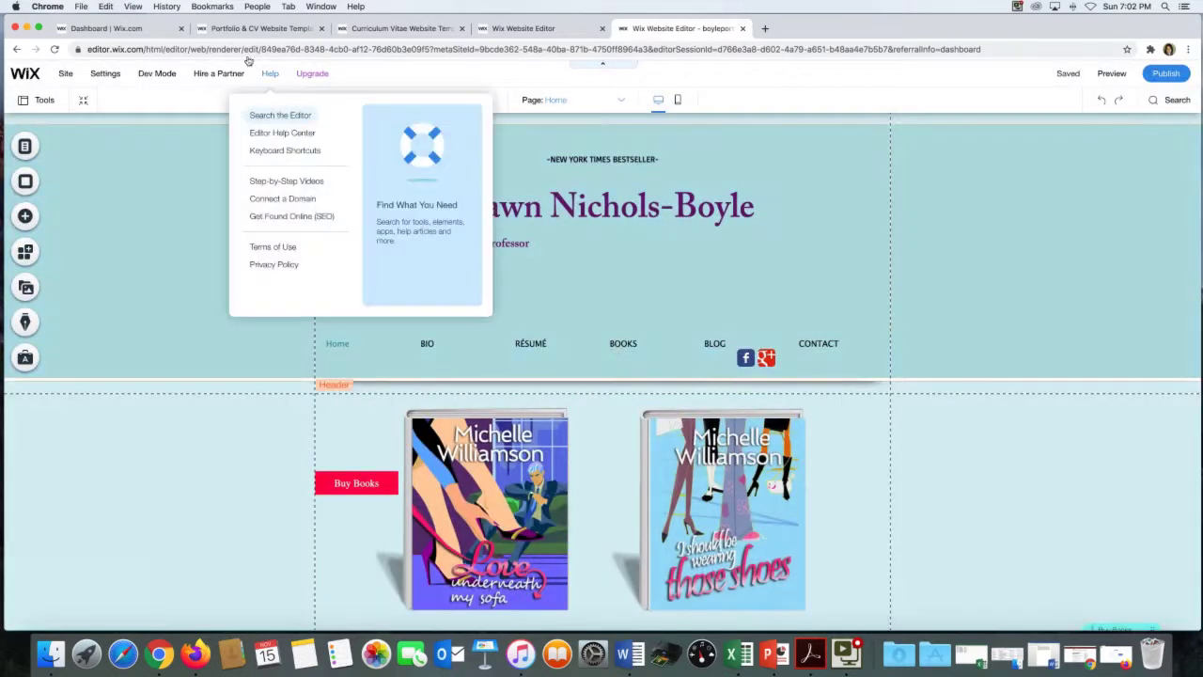
Check the site's web address on the dashboard, and return to the site editor
click(108, 28)
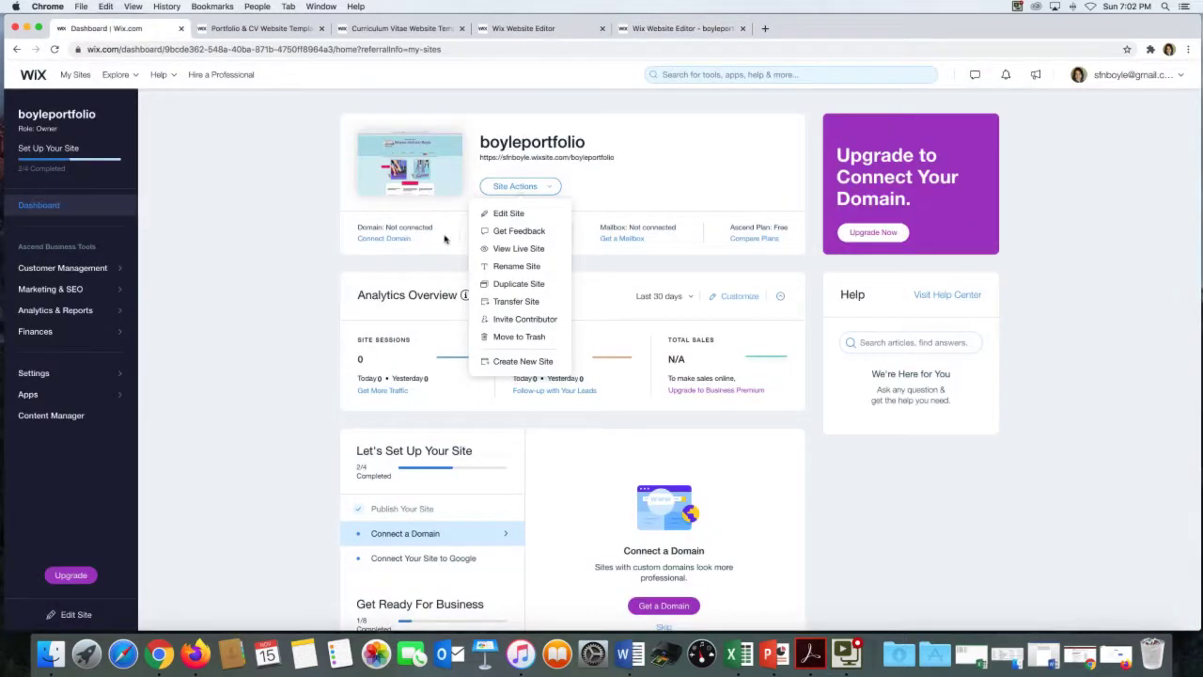
click(554, 188)
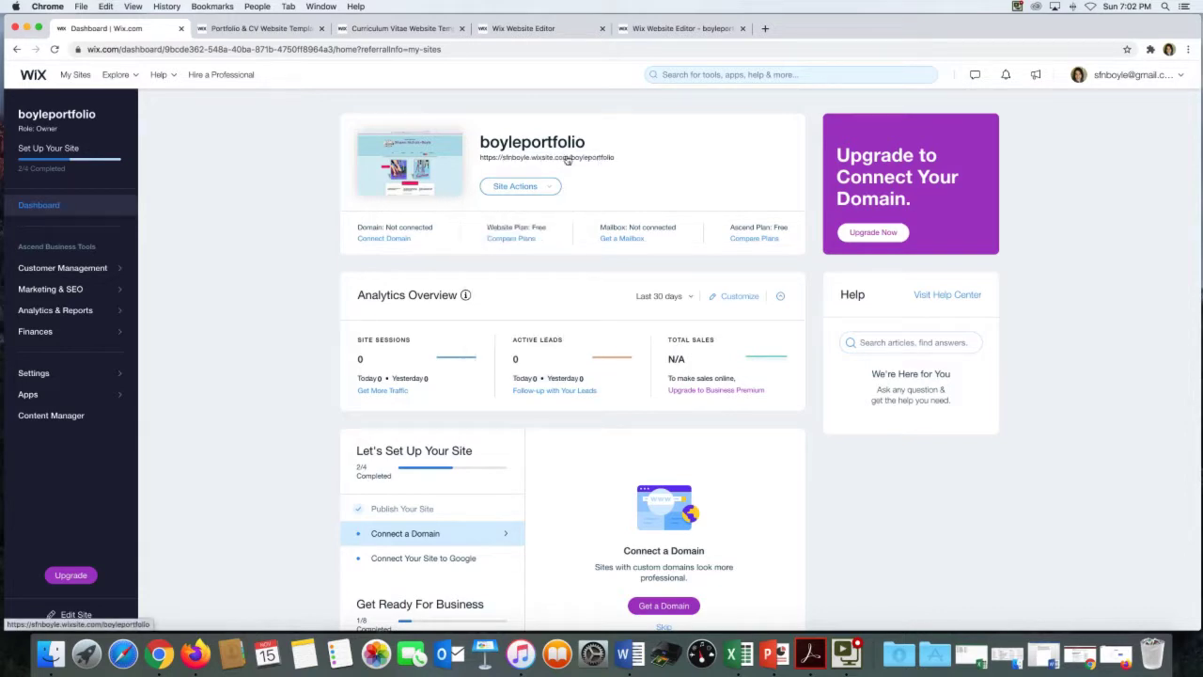
click(648, 28)
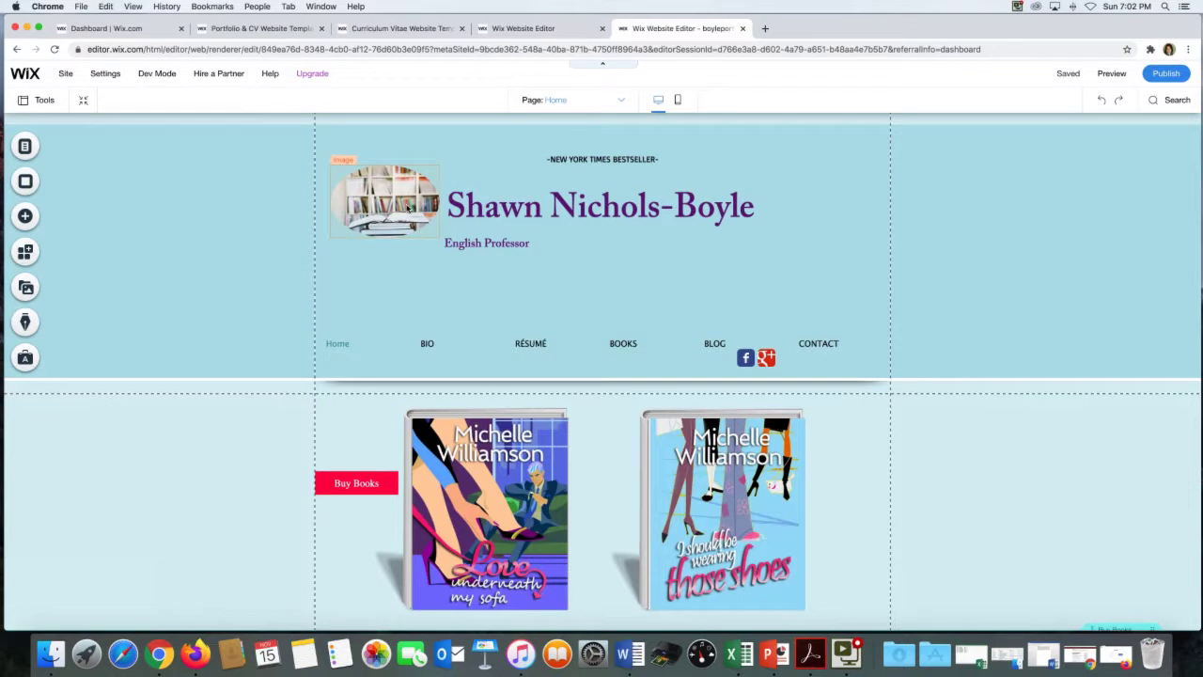
Start changing the header image, upload "11 seasons.jpg" from Documents to the site files, and close the chooser without replacing the image
scroll(406, 208, up, 1)
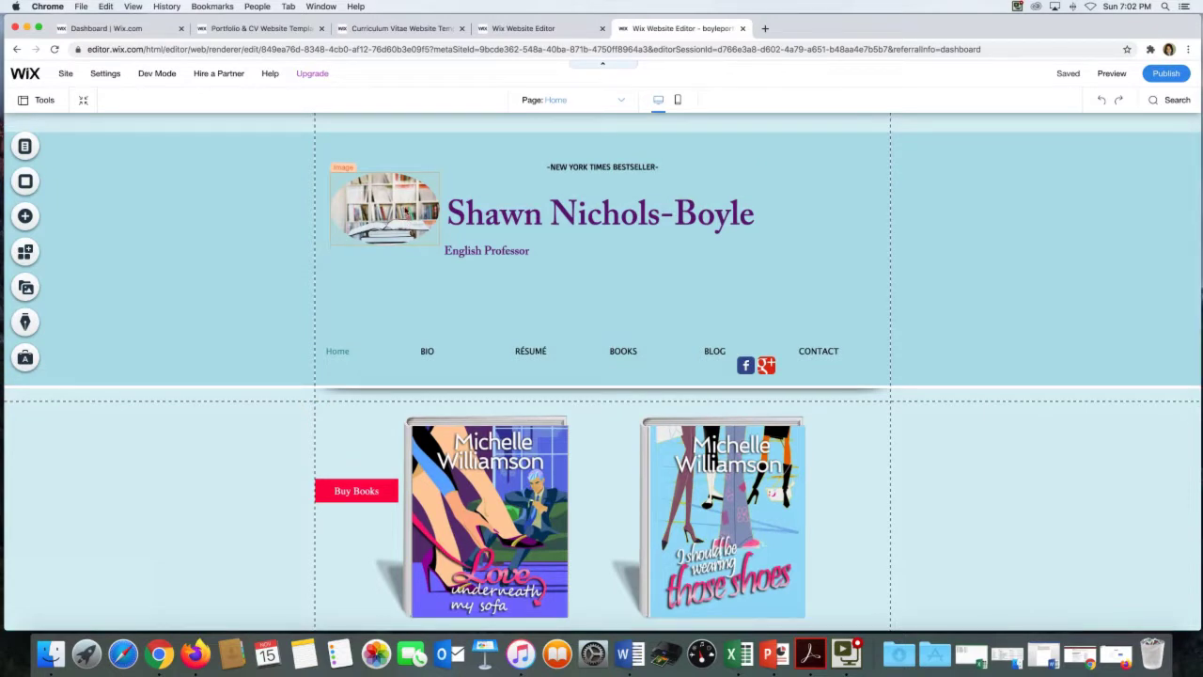
click(399, 201)
click(366, 144)
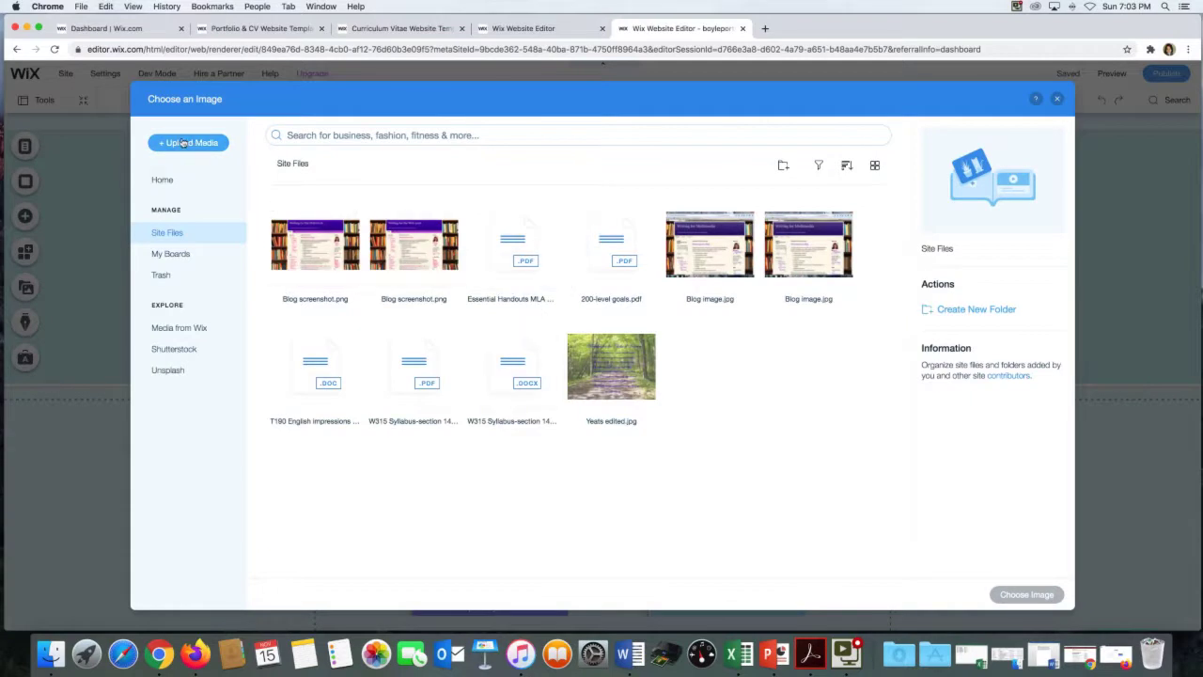
click(188, 143)
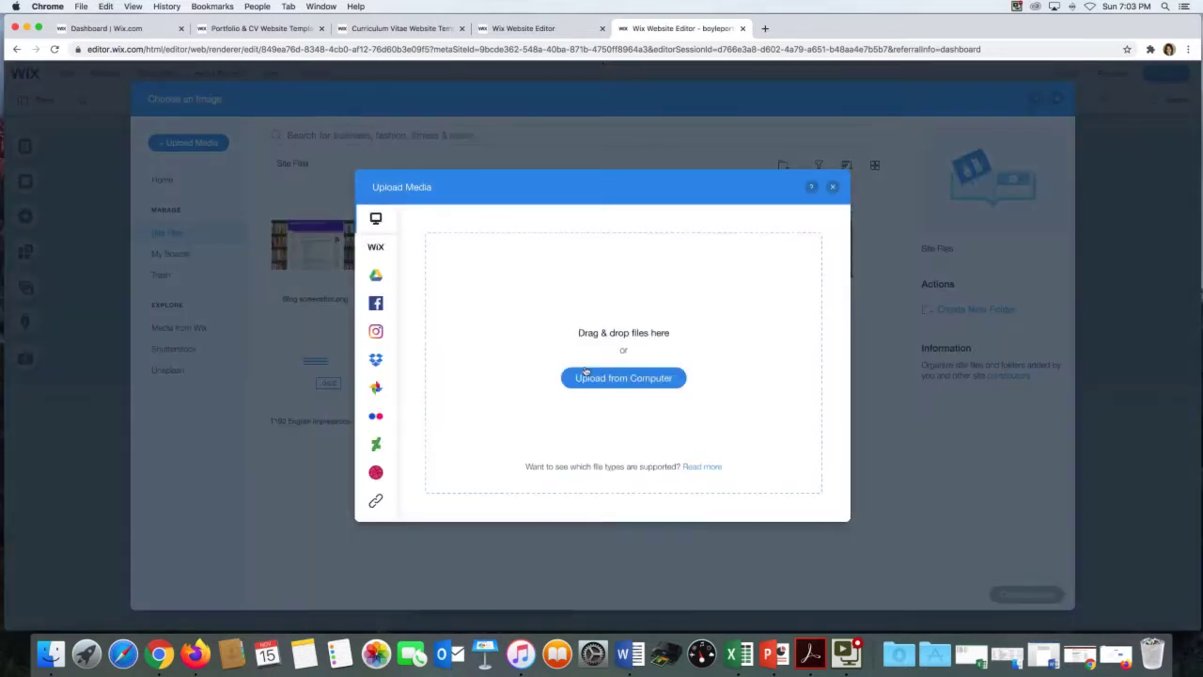
click(463, 294)
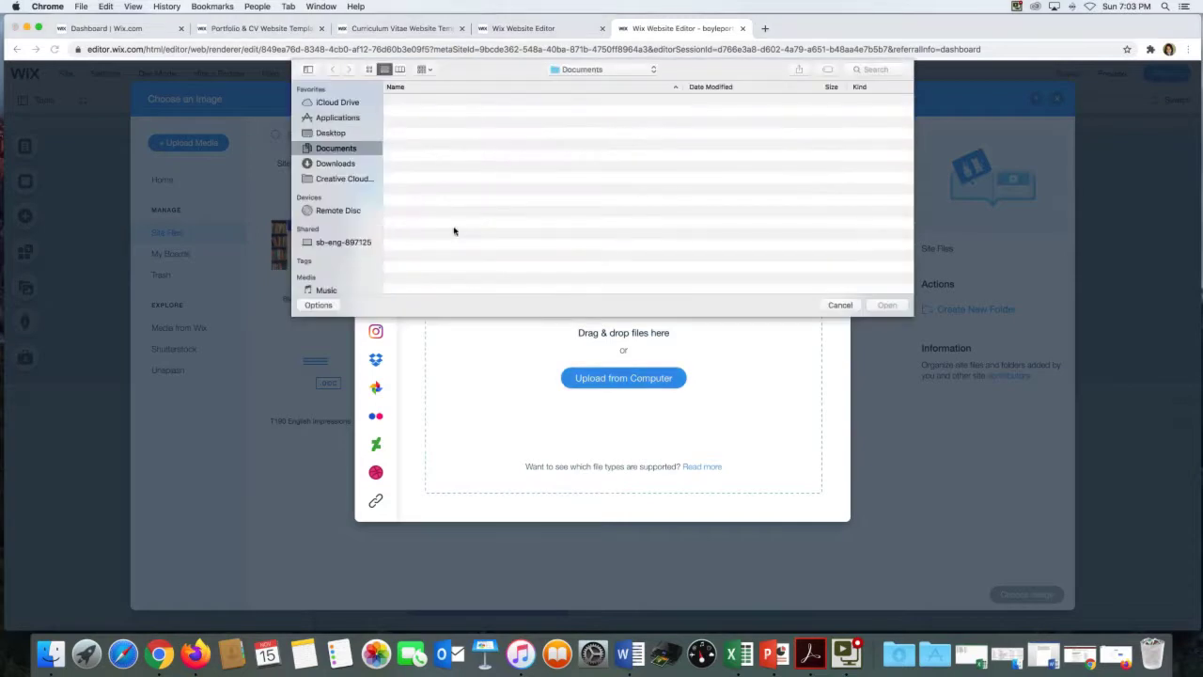
click(430, 113)
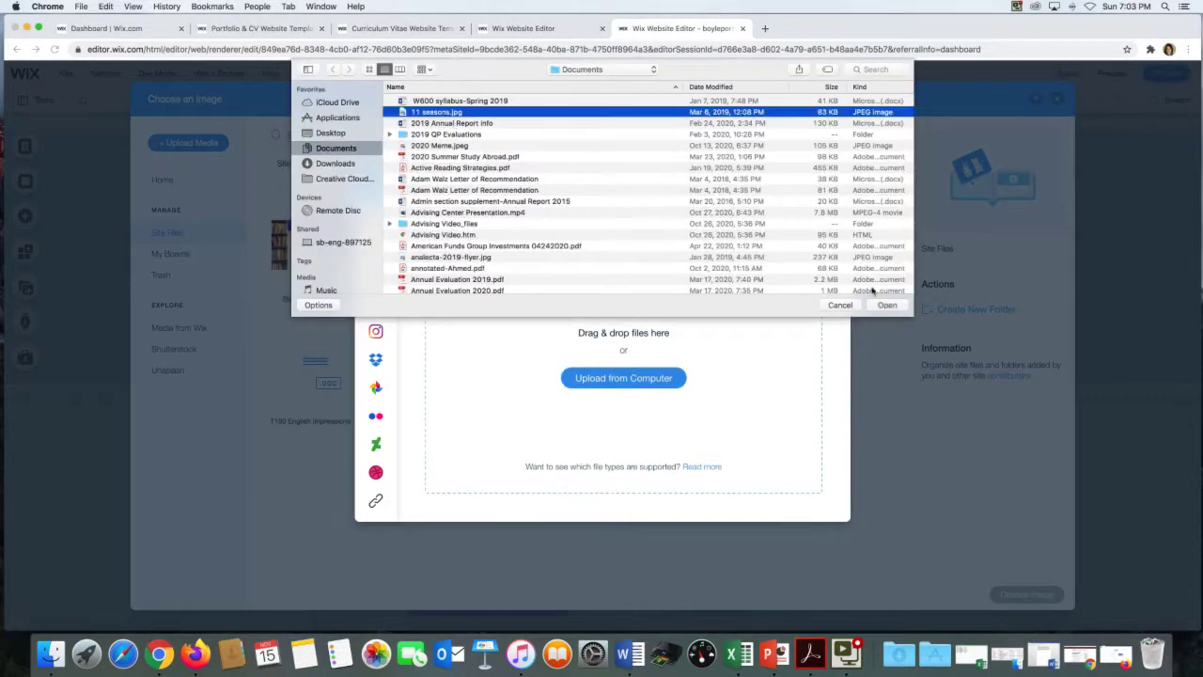
click(884, 304)
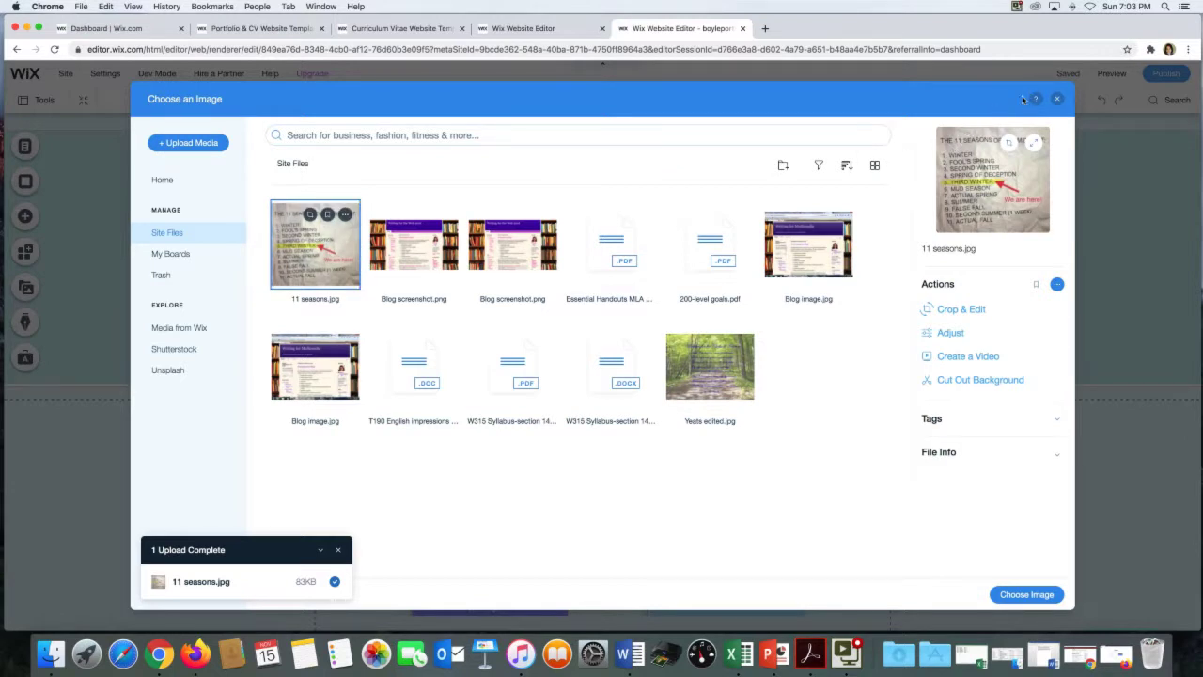
click(1056, 99)
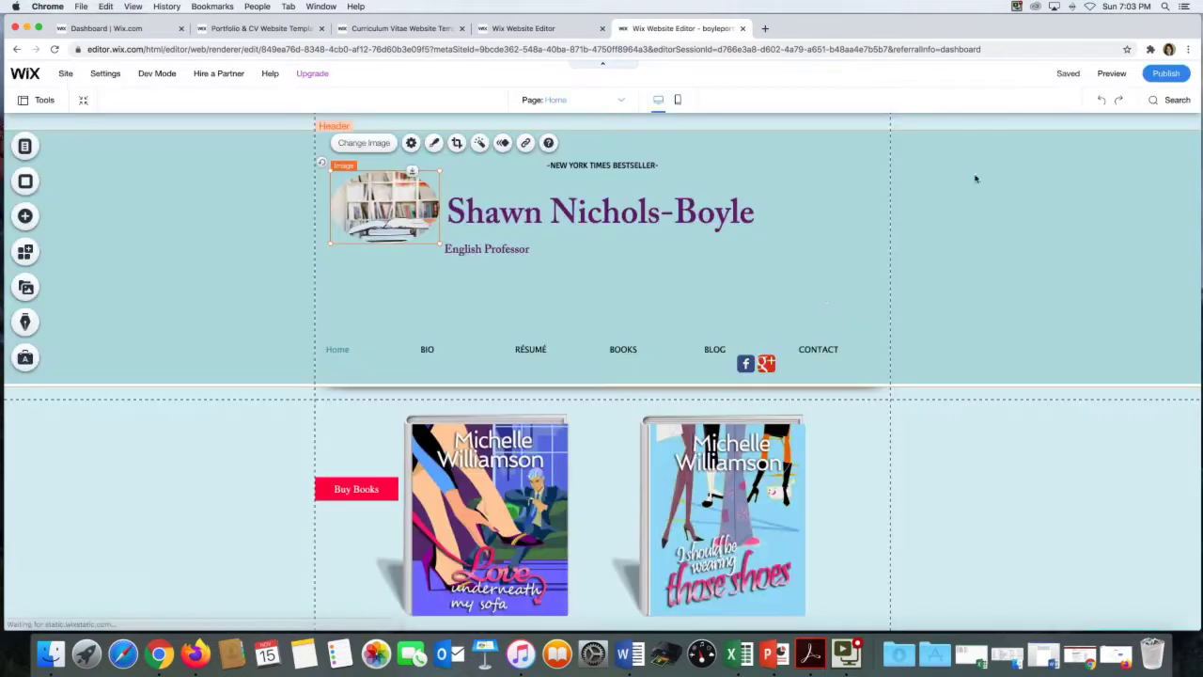
Look through the frame designs and filters available for the header image without applying any
click(430, 142)
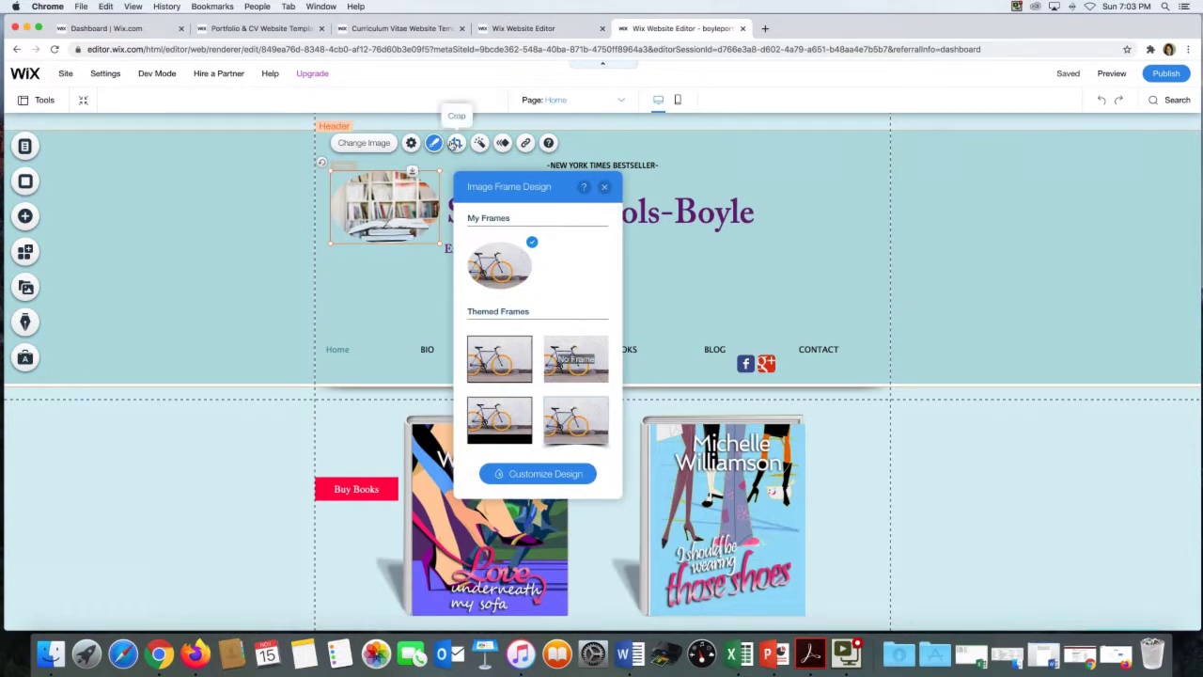
click(604, 186)
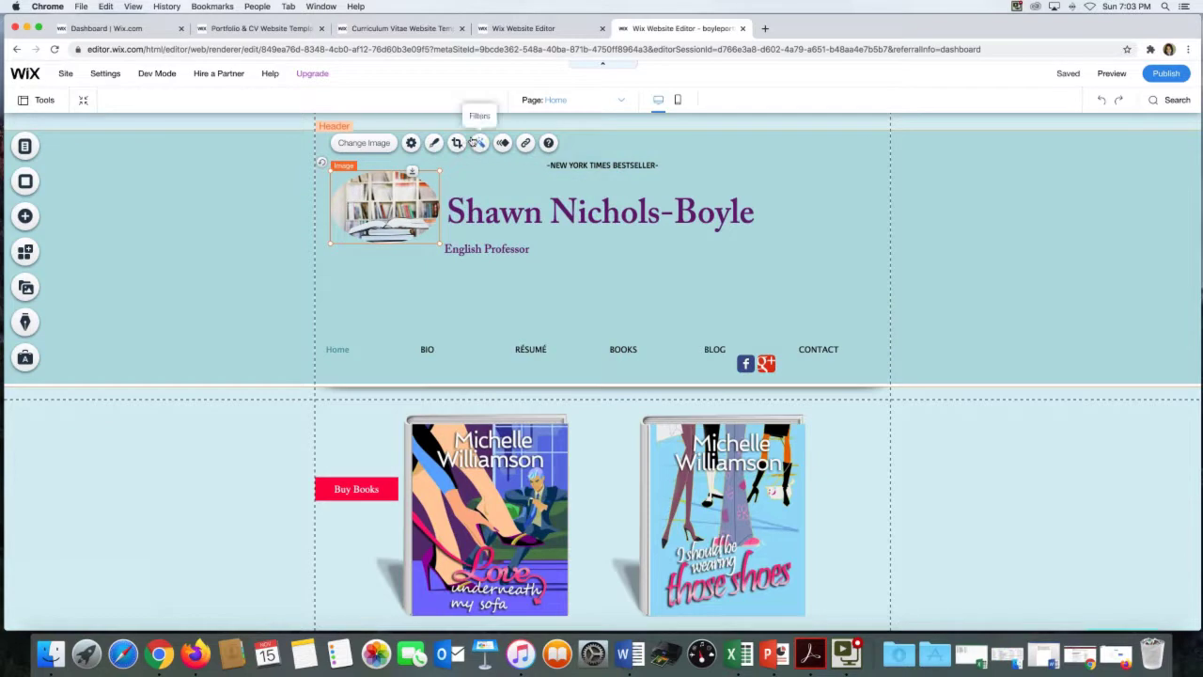
click(478, 143)
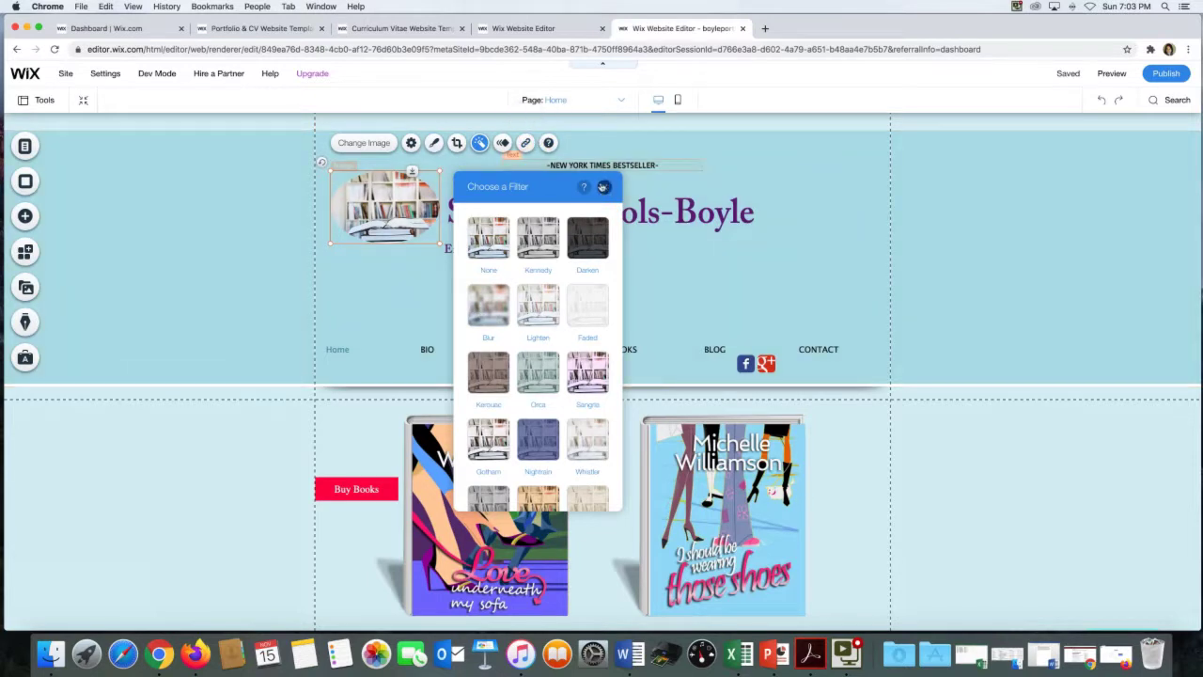
click(602, 186)
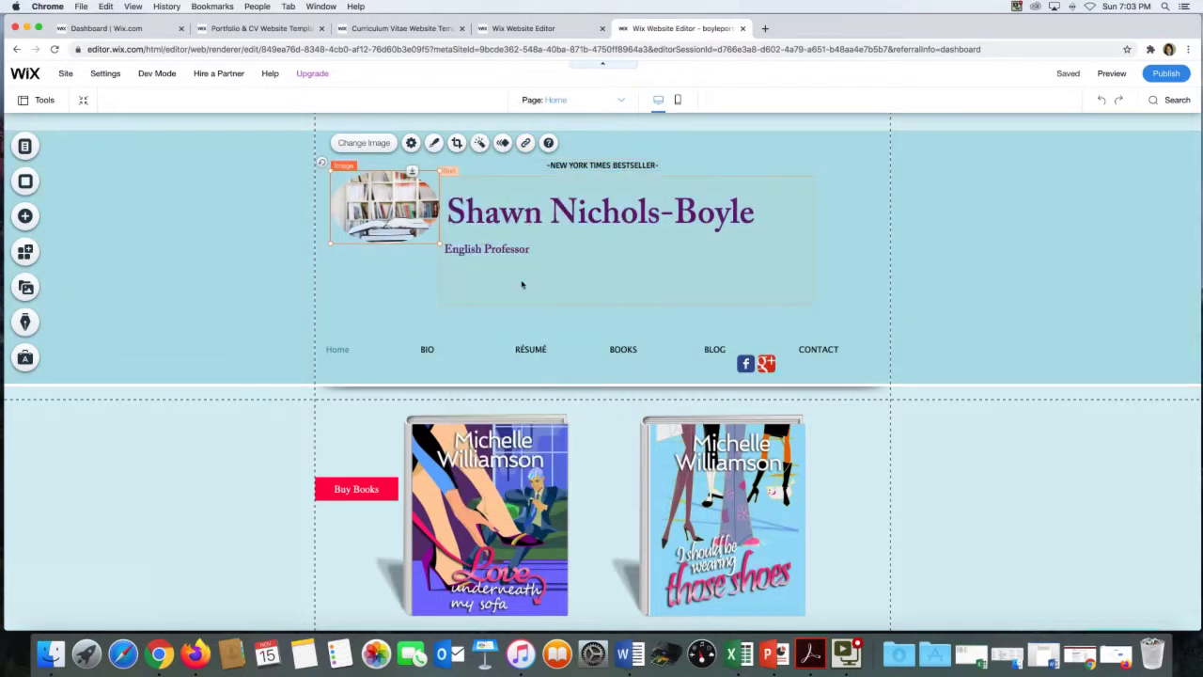
Look over the home page's content below the header, and open the Site Menu list of pages
scroll(522, 284, down, 5)
scroll(524, 292, down, 3)
scroll(524, 292, up, 4)
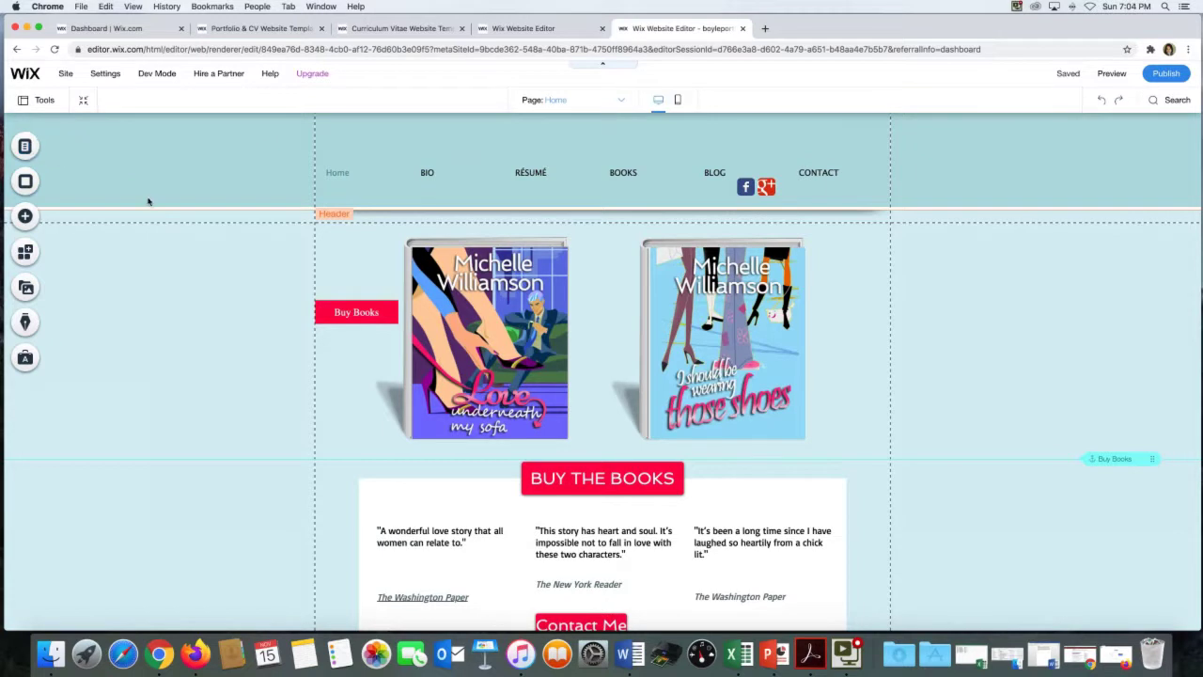
scroll(148, 201, up, 3)
scroll(148, 200, up, 1)
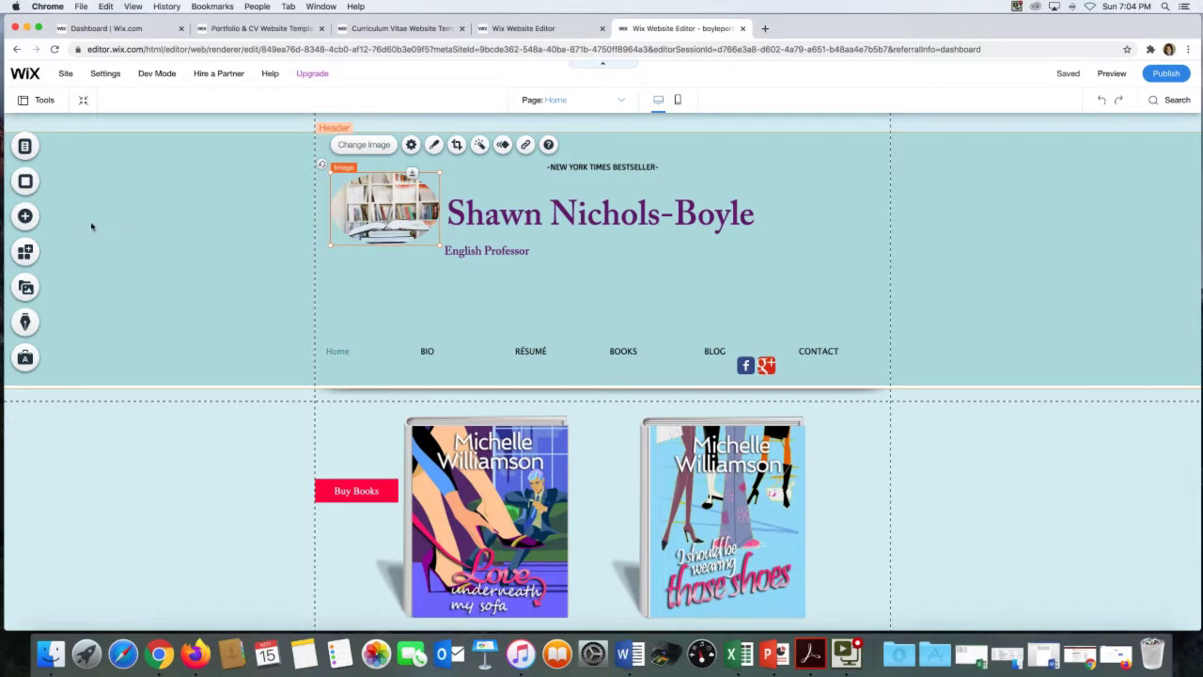
click(24, 148)
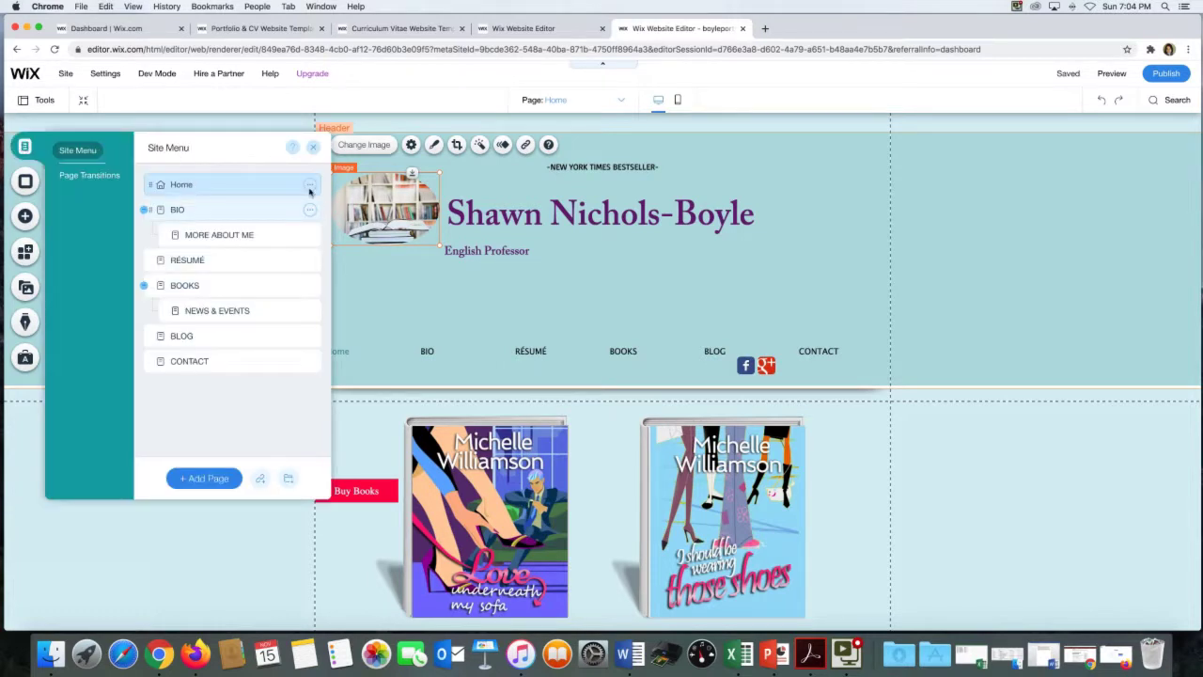
Open the BIO page from the site menu and examine its About Me text and the HTML element below it
click(422, 338)
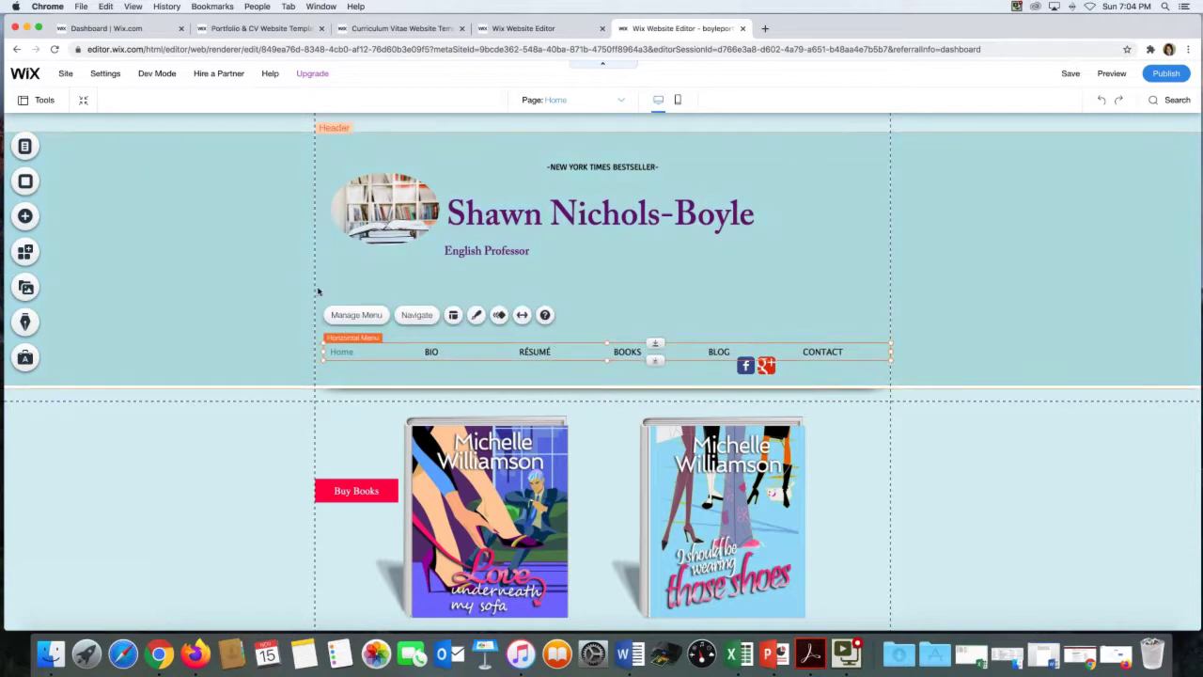
click(23, 143)
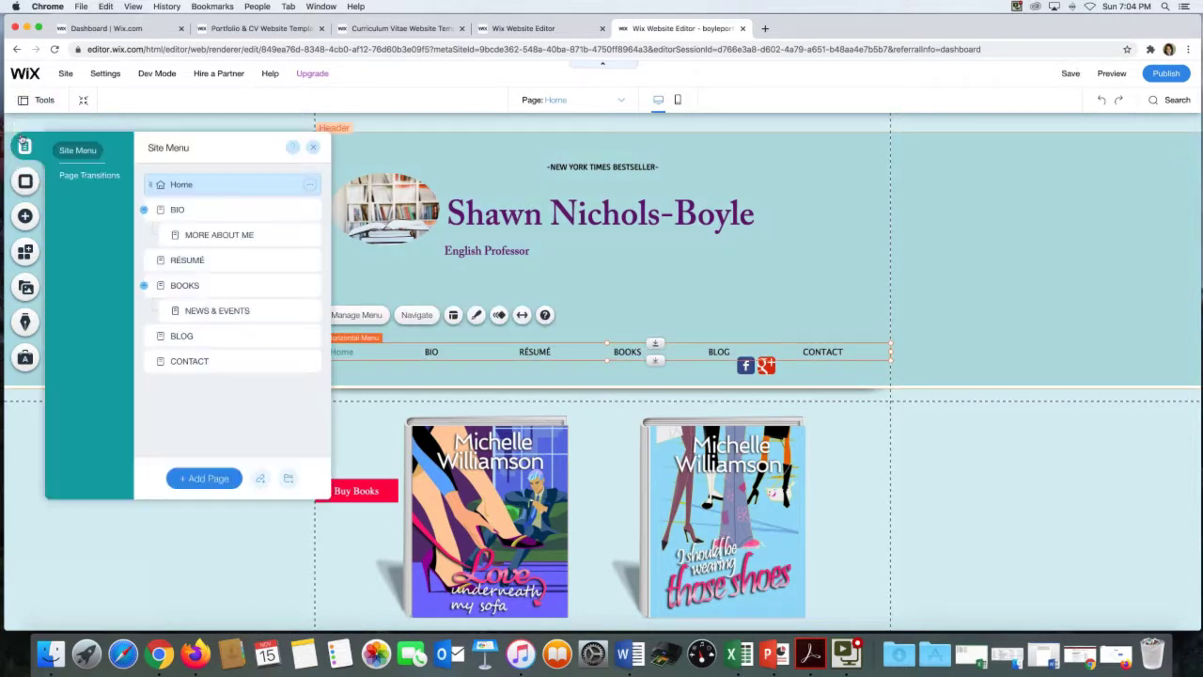
click(177, 208)
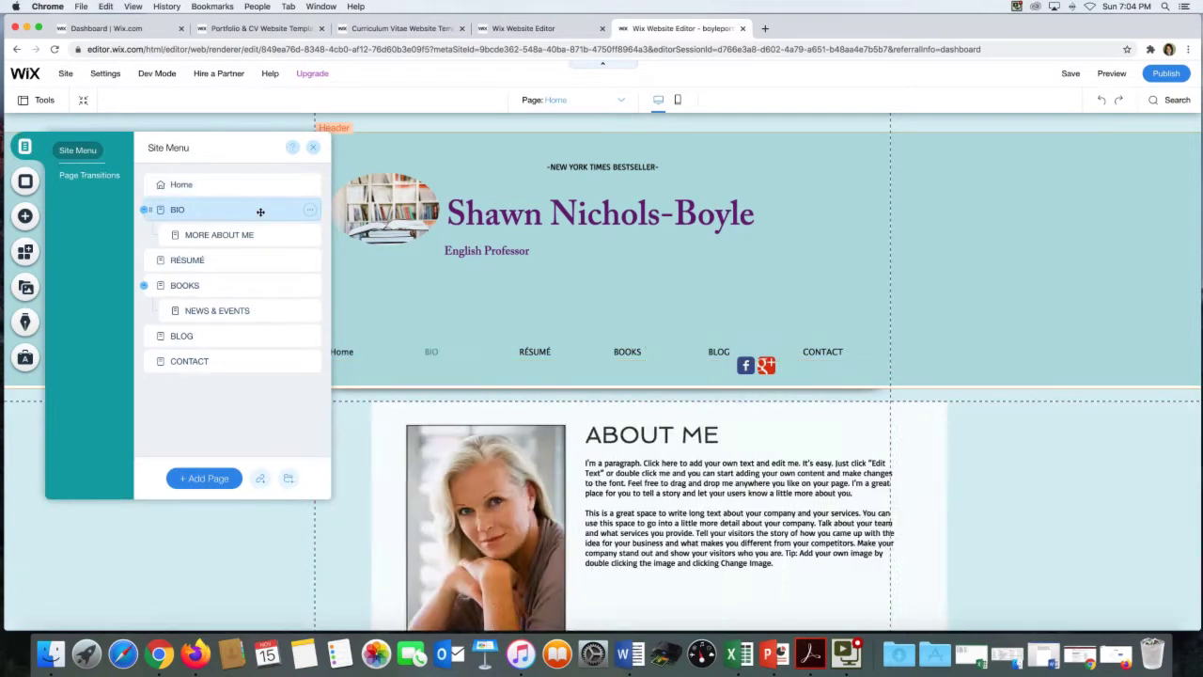
click(266, 232)
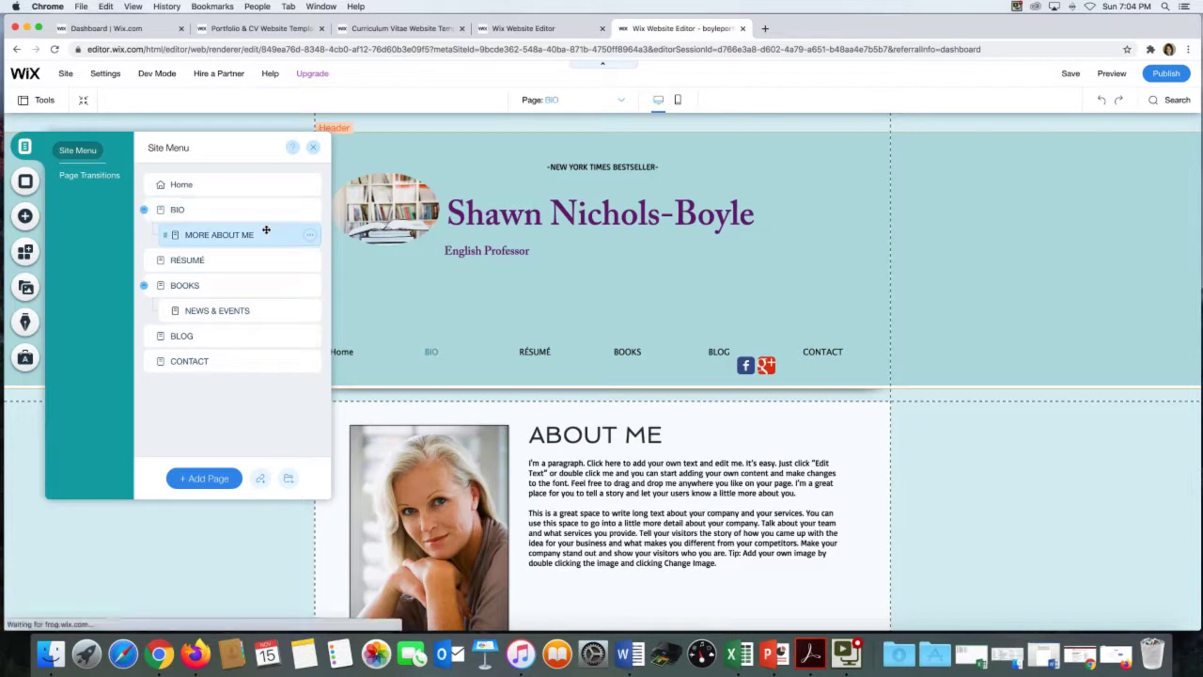
click(167, 207)
click(618, 464)
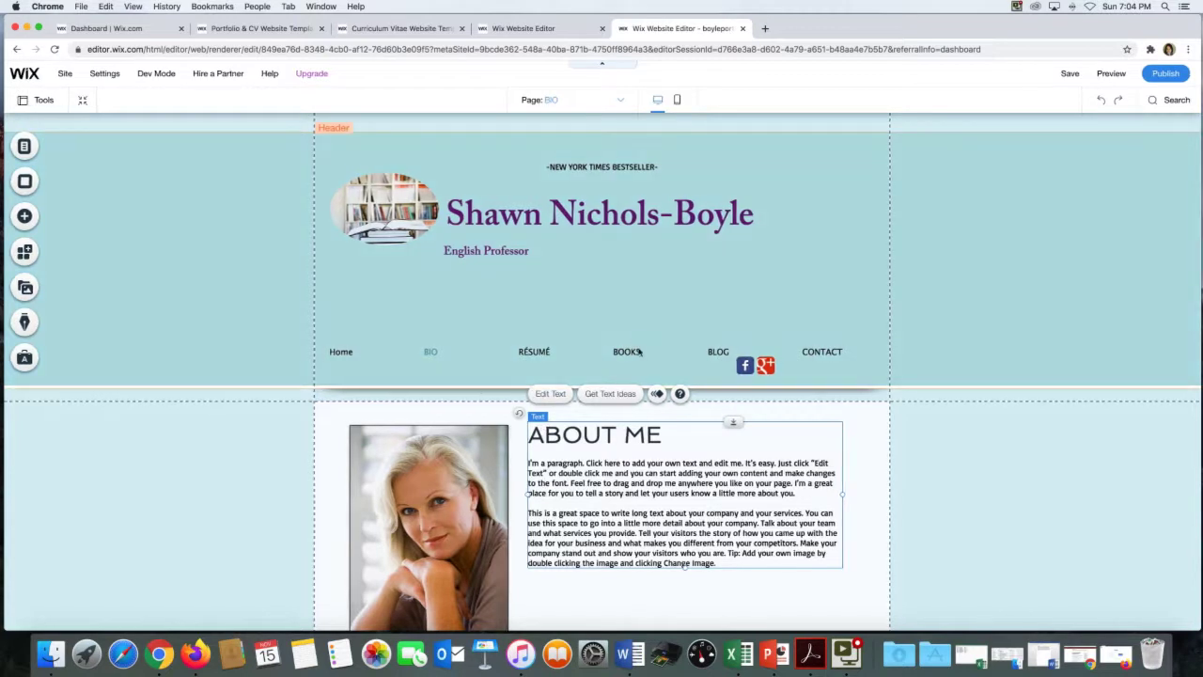
click(607, 589)
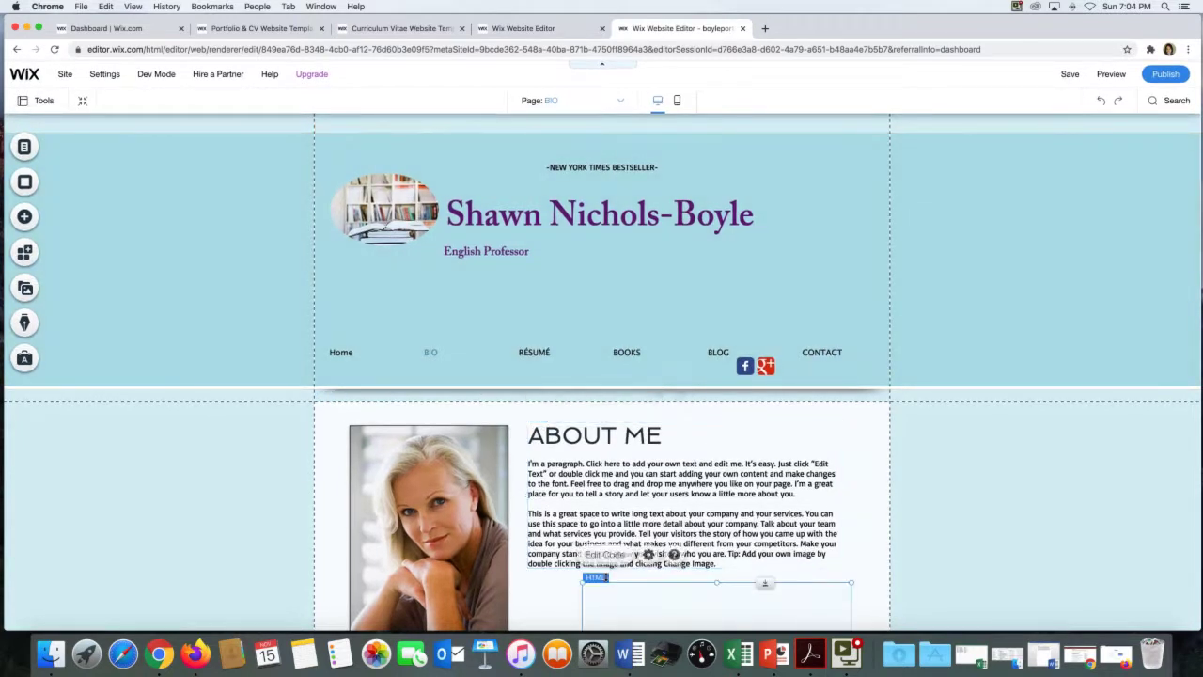
scroll(601, 527, down, 3)
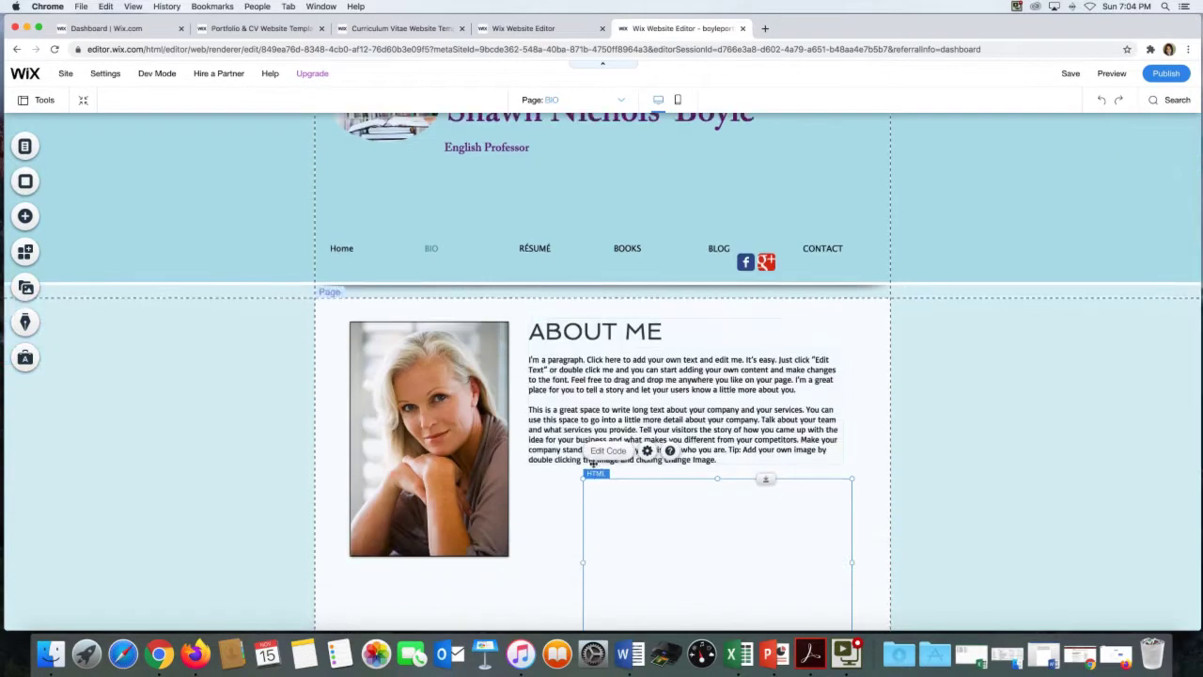
Start adding an image from the free Wix images and filter them to the Technology category
click(13, 214)
click(70, 190)
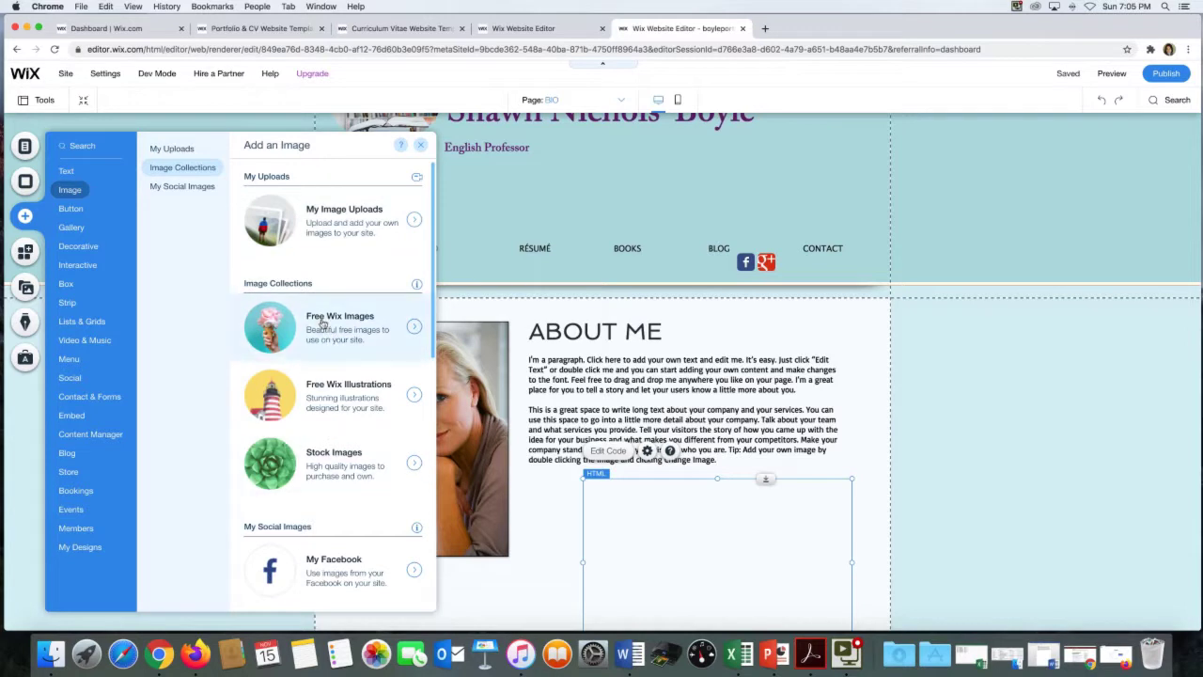
click(323, 323)
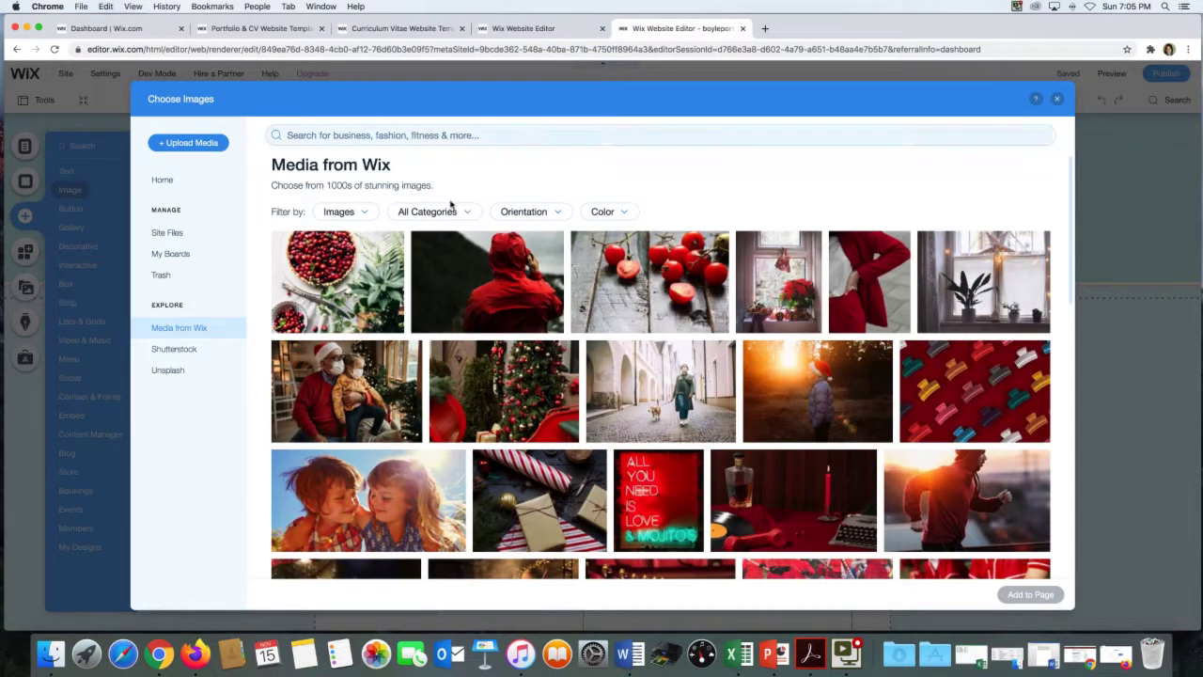
click(457, 210)
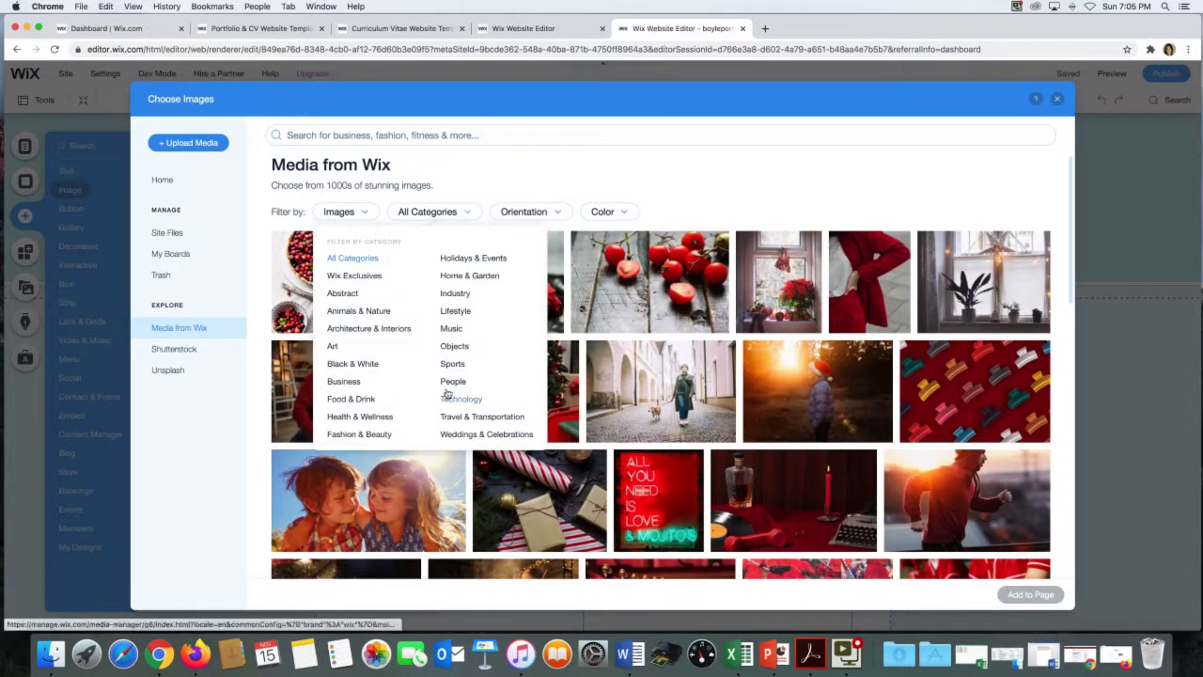
click(449, 397)
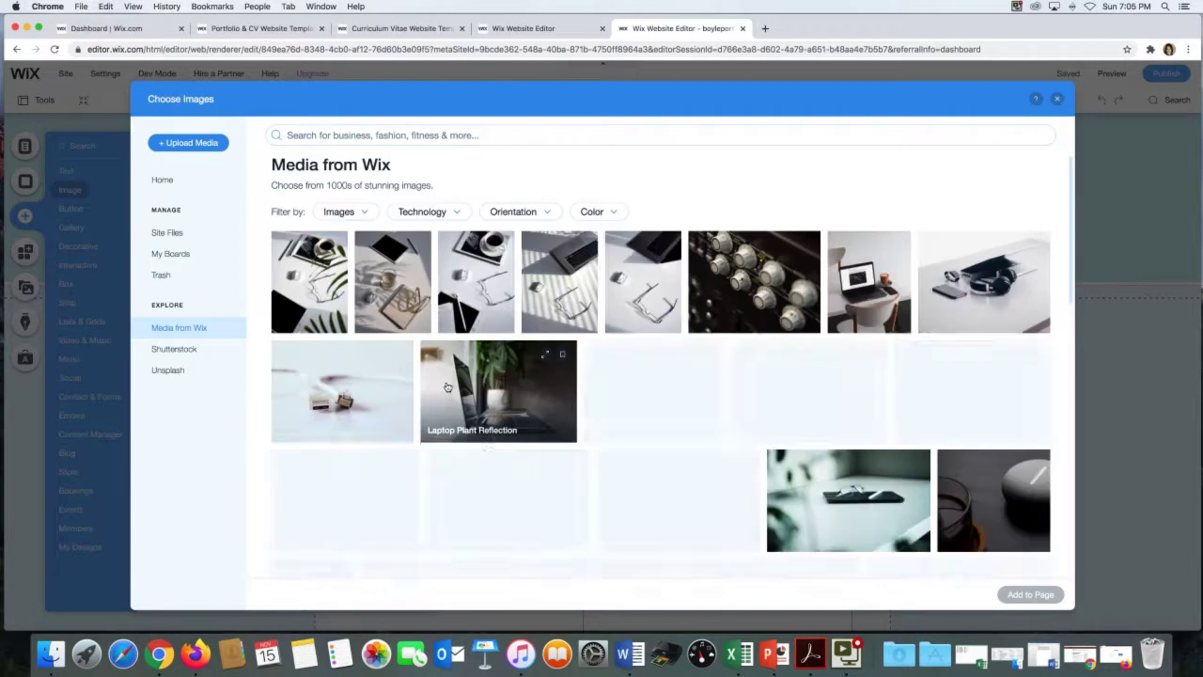
scroll(447, 388, down, 1)
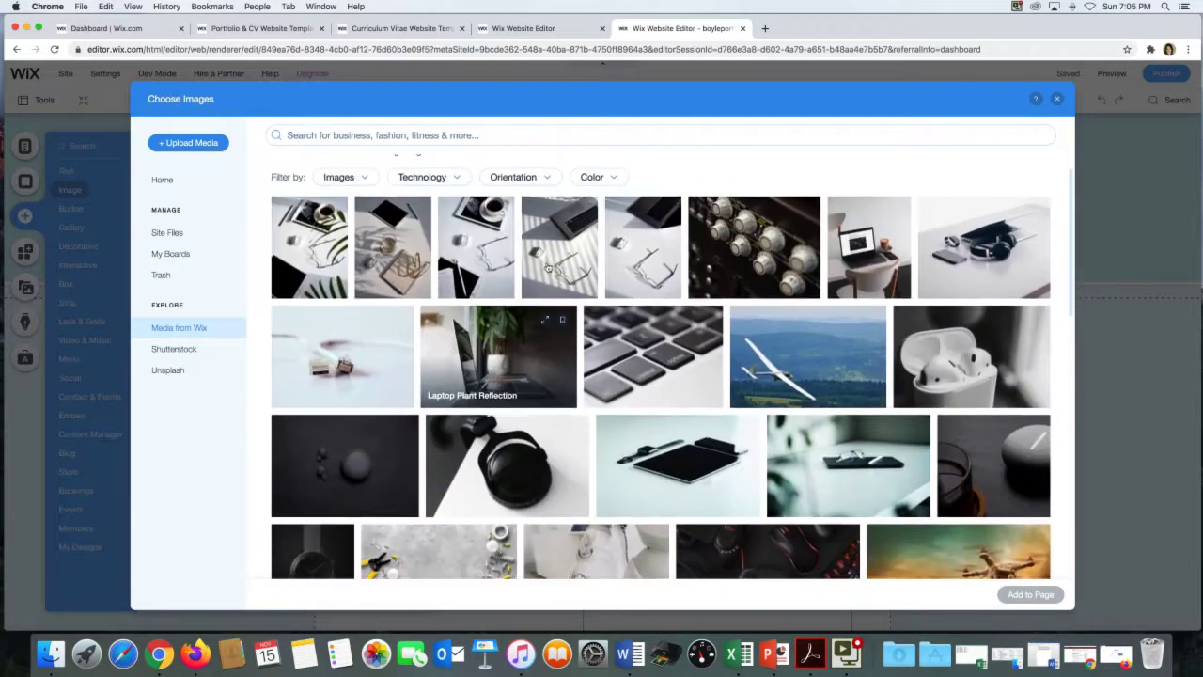
Check the orientation and color filter options, and add the Laptop Plant Reflection image to the BIO page
click(543, 176)
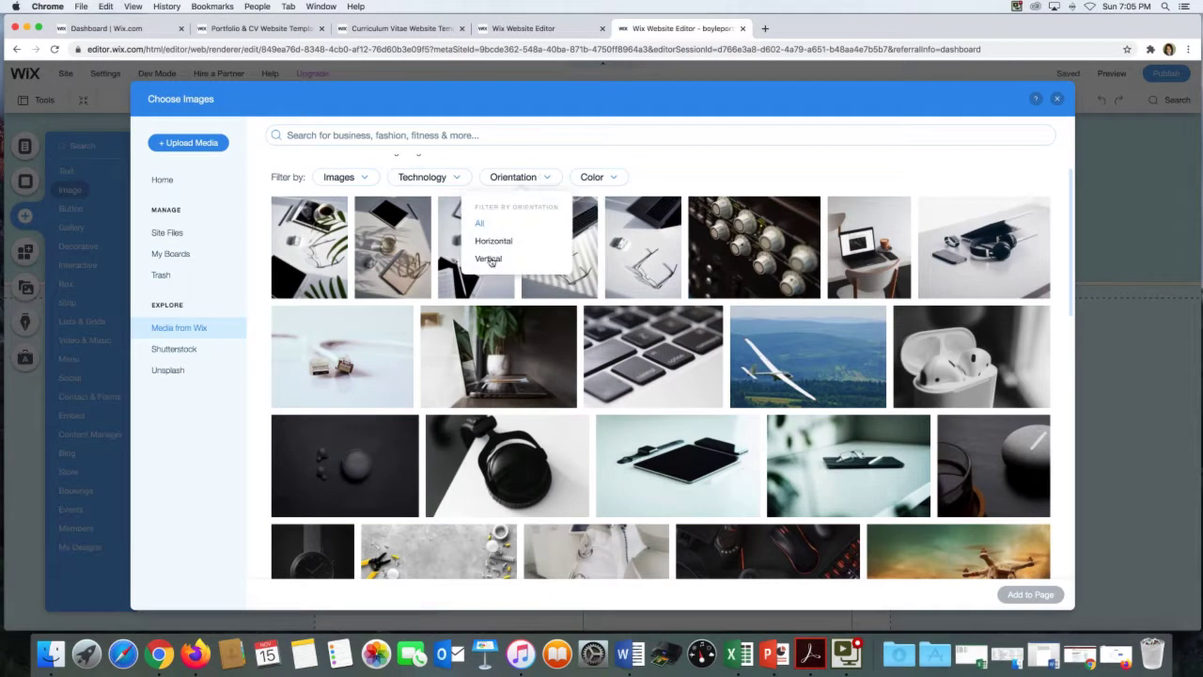
click(598, 177)
click(501, 177)
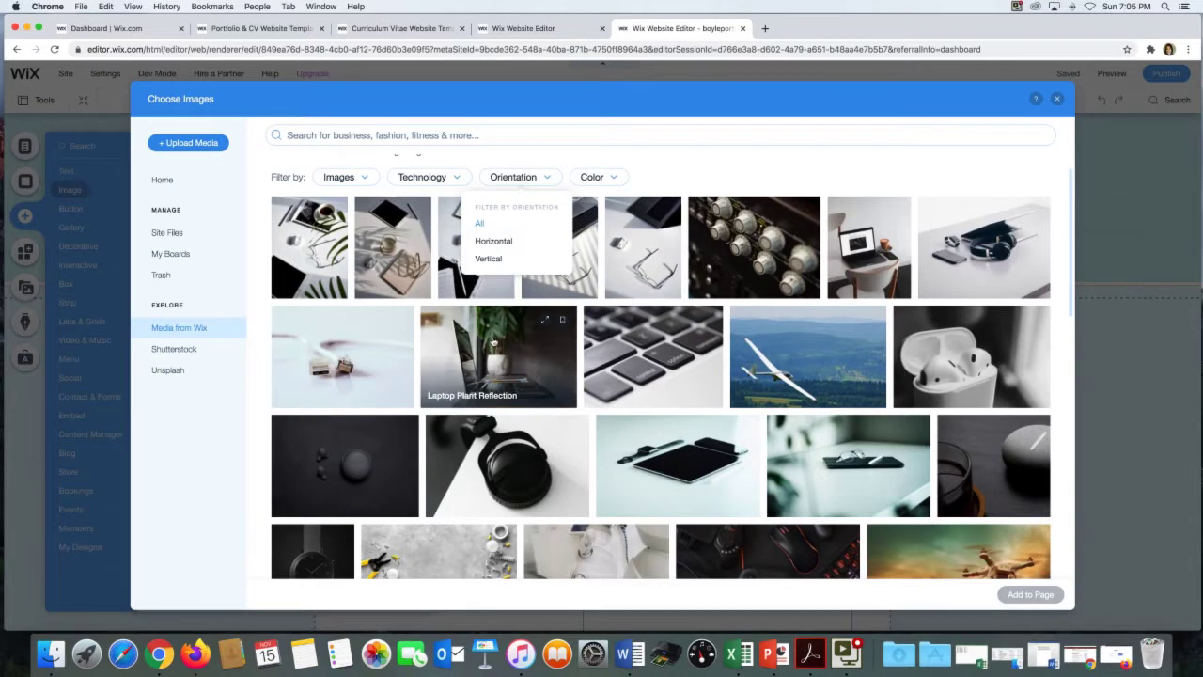
click(507, 341)
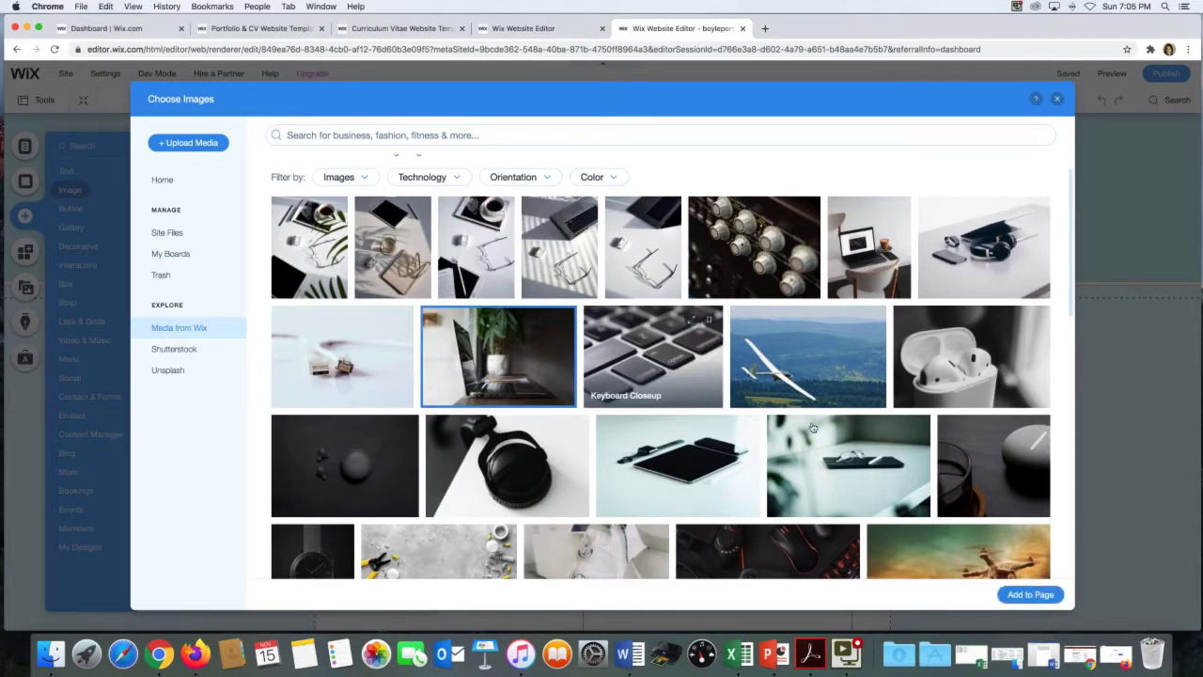
click(1031, 595)
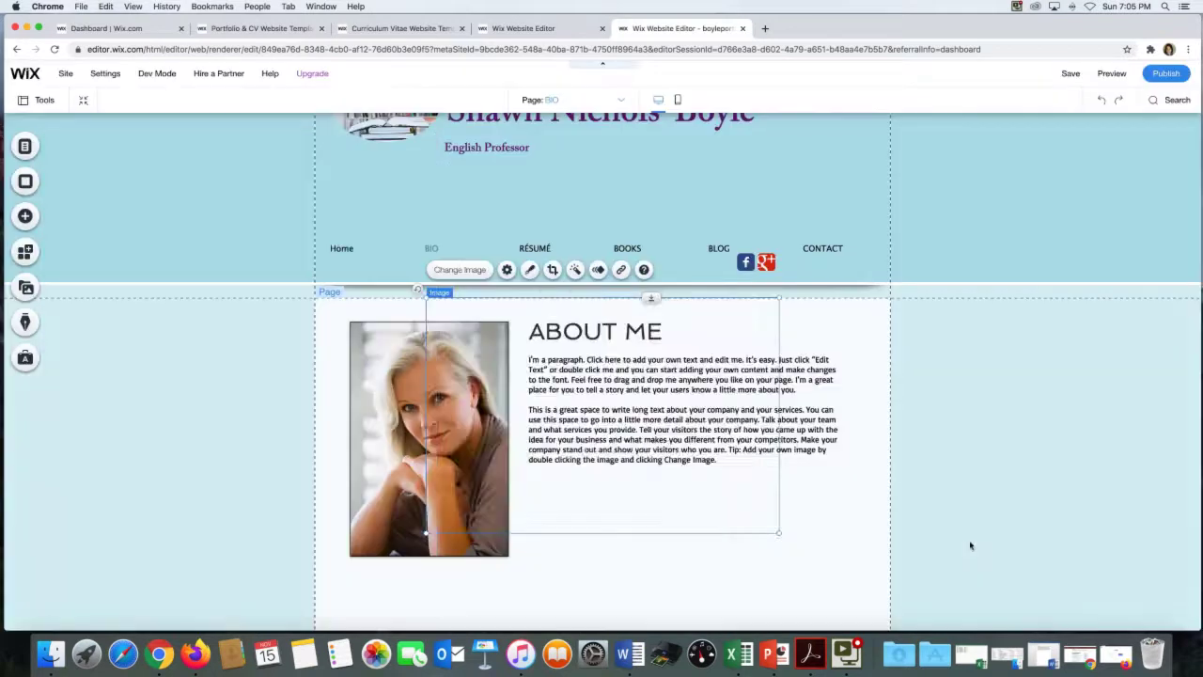
Place the laptop image below the About Me paragraphs and shrink it to about the text's width
drag(498, 392, 646, 561)
scroll(831, 516, down, 5)
drag(882, 492, 818, 478)
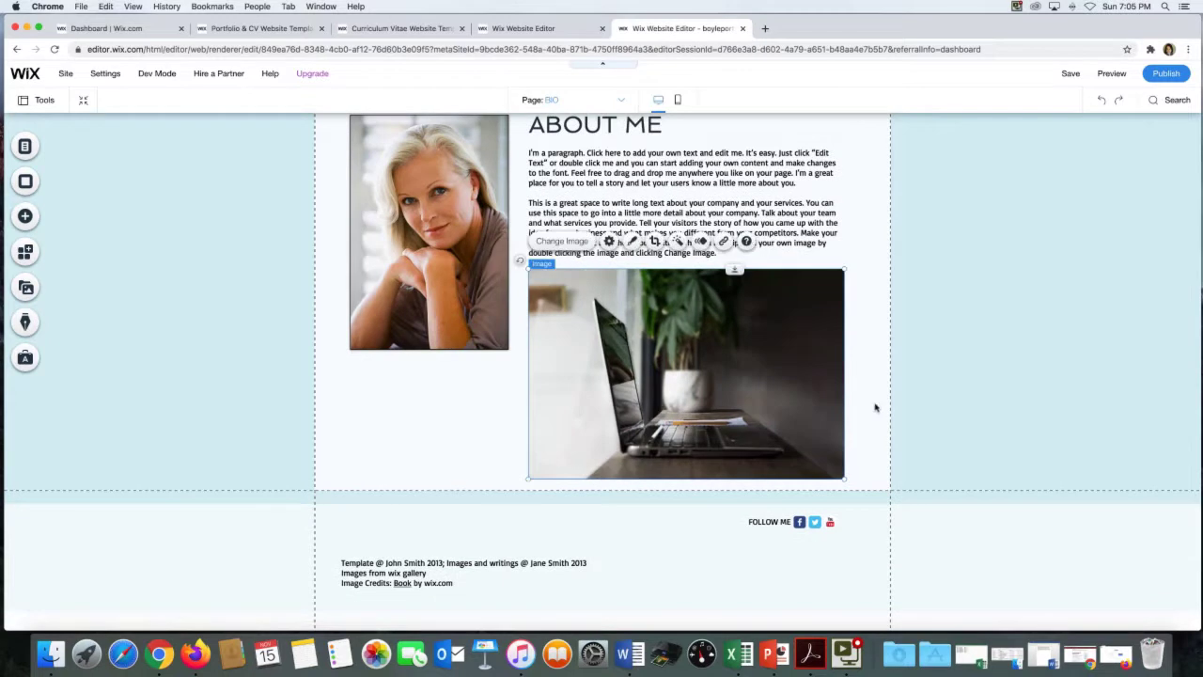
click(861, 409)
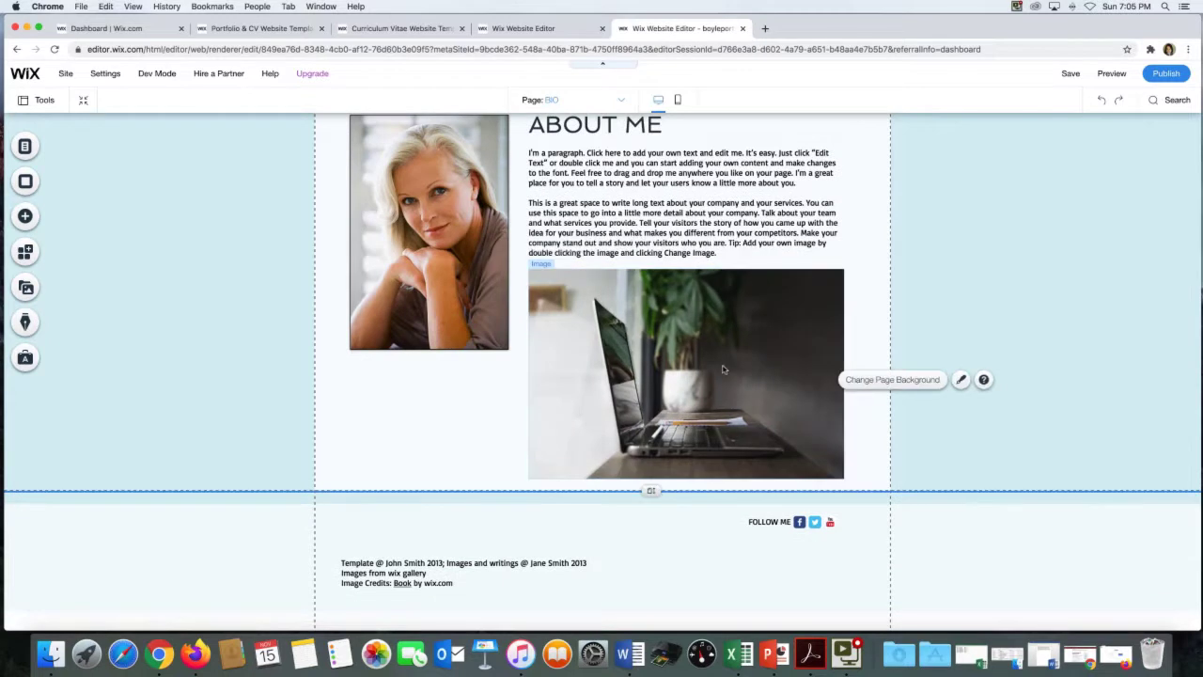
Preview the frame designs for the laptop image, including the oval one, without applying any
click(723, 370)
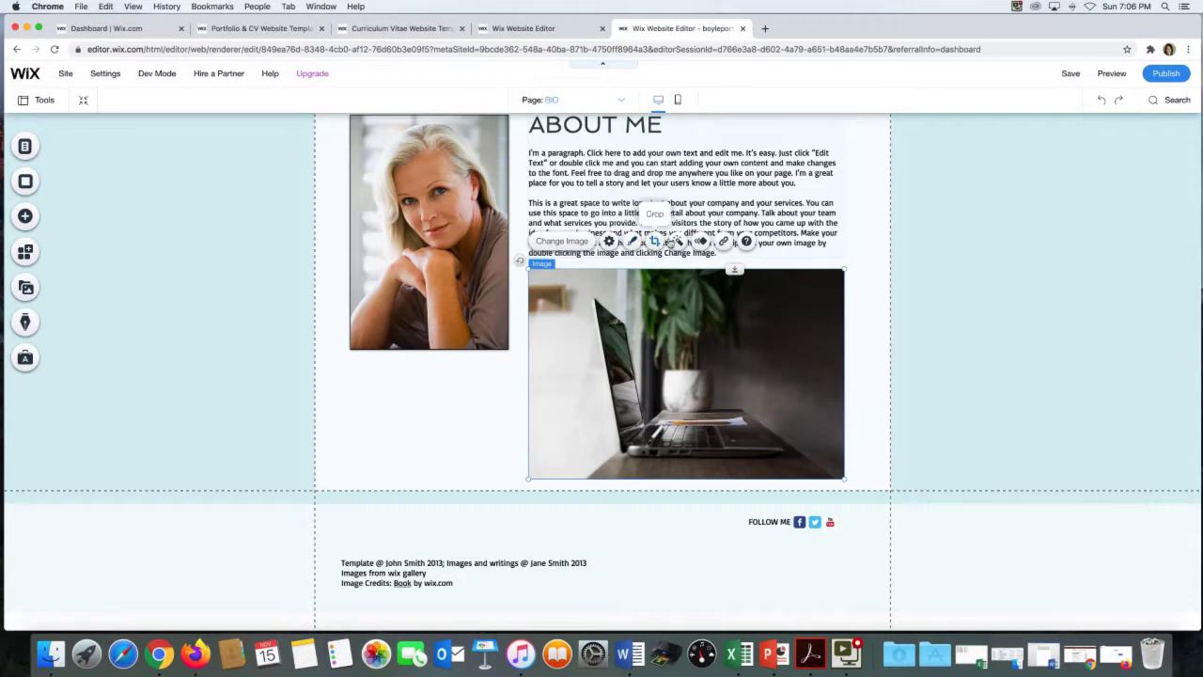
click(631, 241)
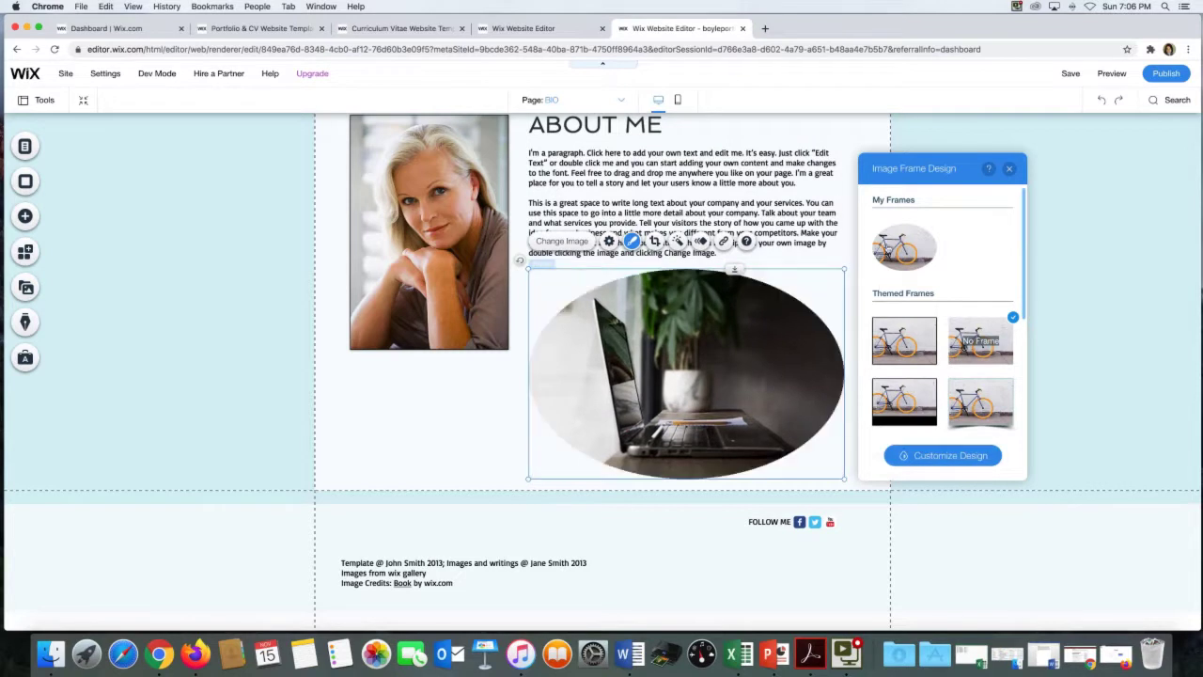
click(1008, 169)
Delete the laptop image from the BIO page
right_click(756, 314)
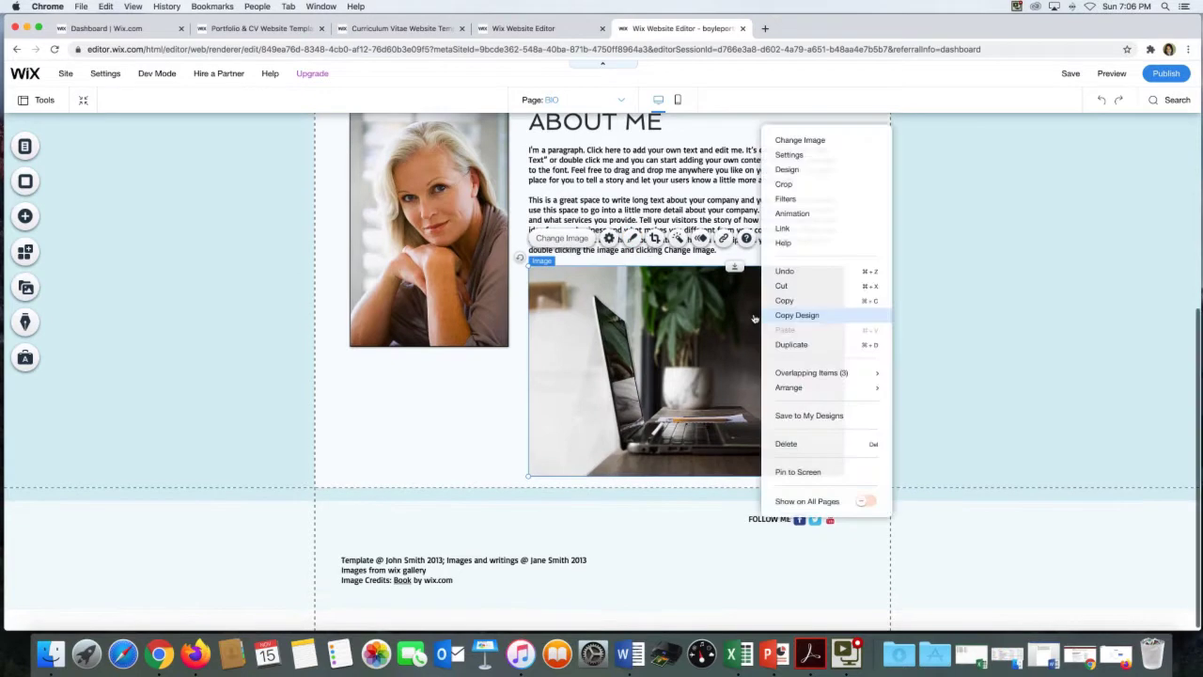
click(810, 450)
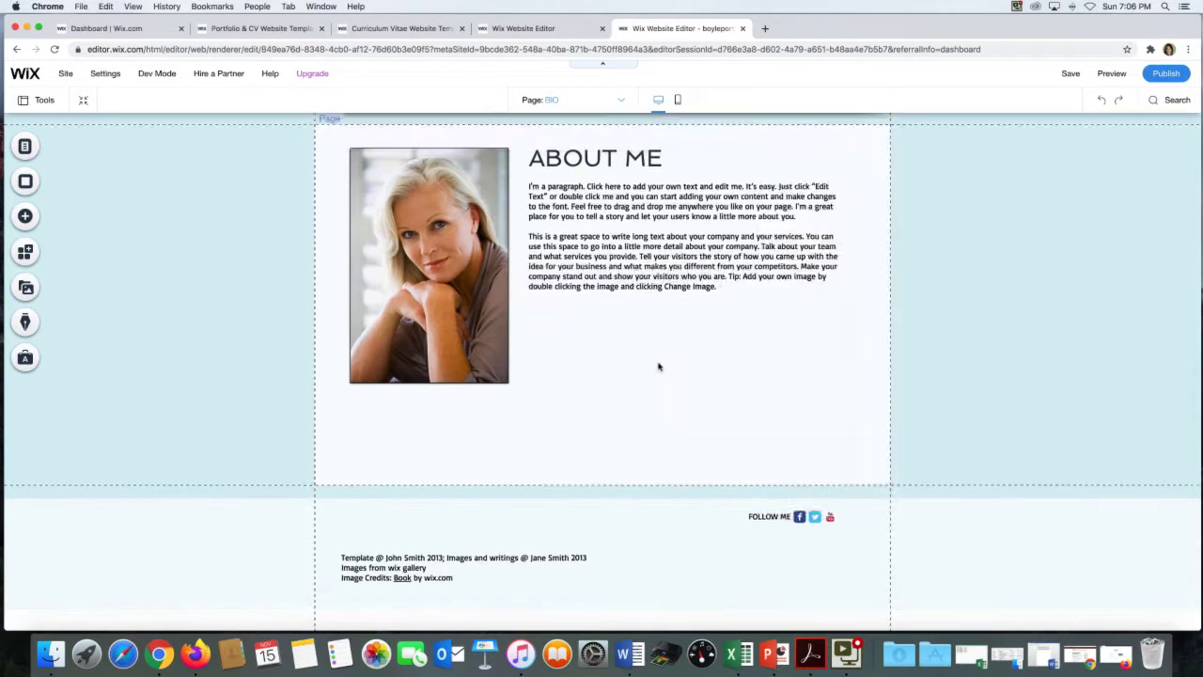
scroll(623, 360, up, 5)
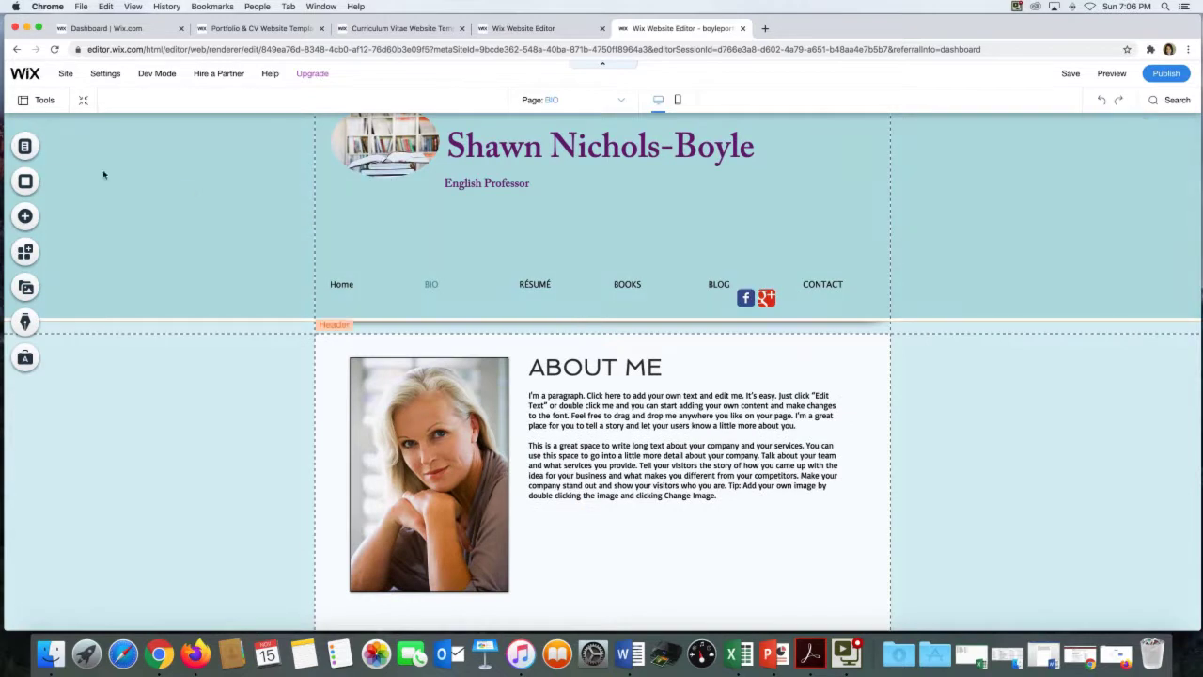
View the RÉSUMÉ page, return to BIO, and look through the options for managing the BIO page
click(21, 145)
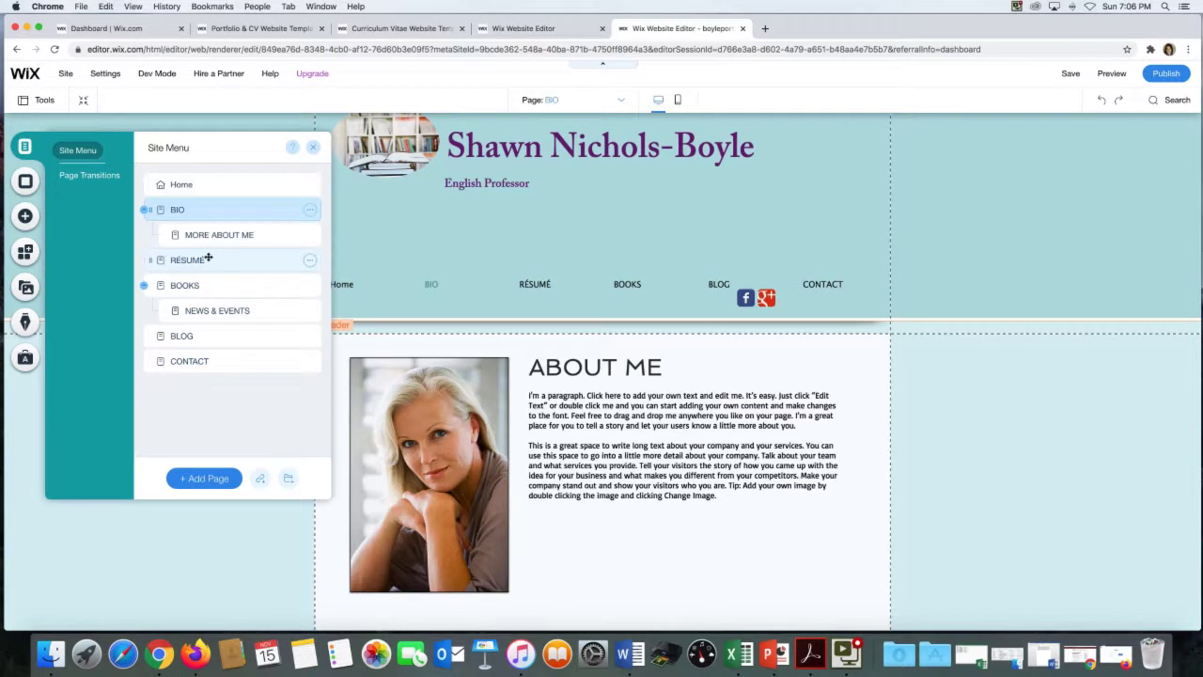
drag(207, 257, 151, 266)
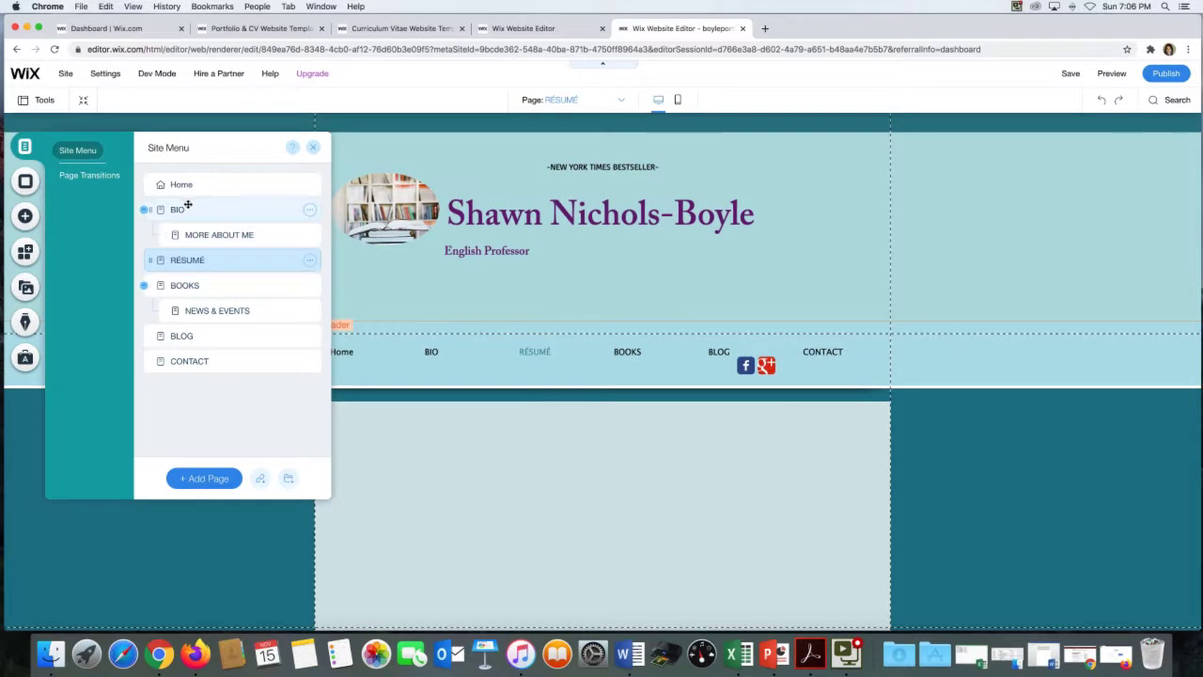
click(309, 209)
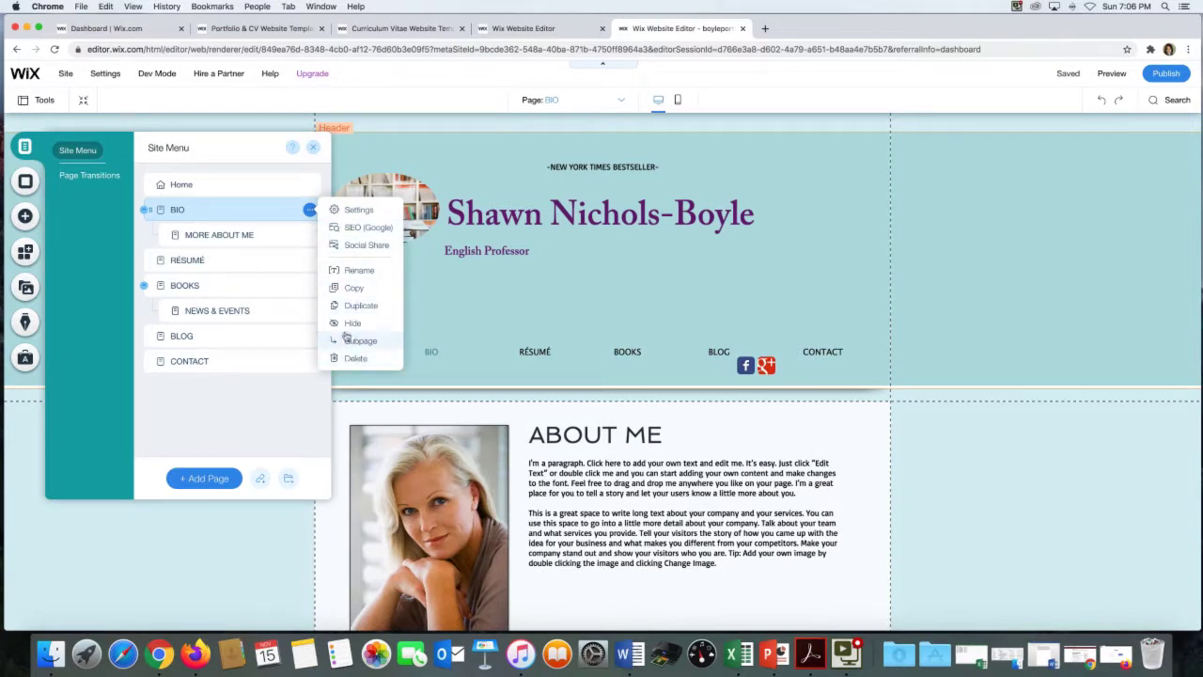
click(66, 198)
Preview site colors such as yellow for the BIO page background without applying any
click(25, 181)
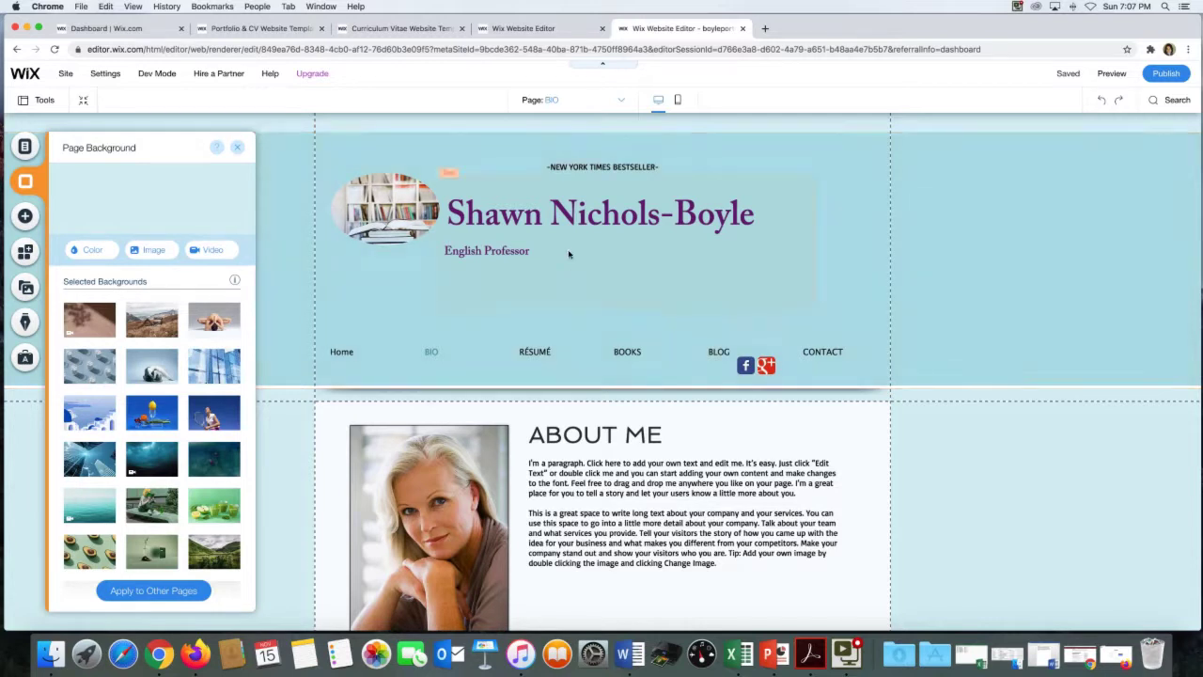
click(81, 247)
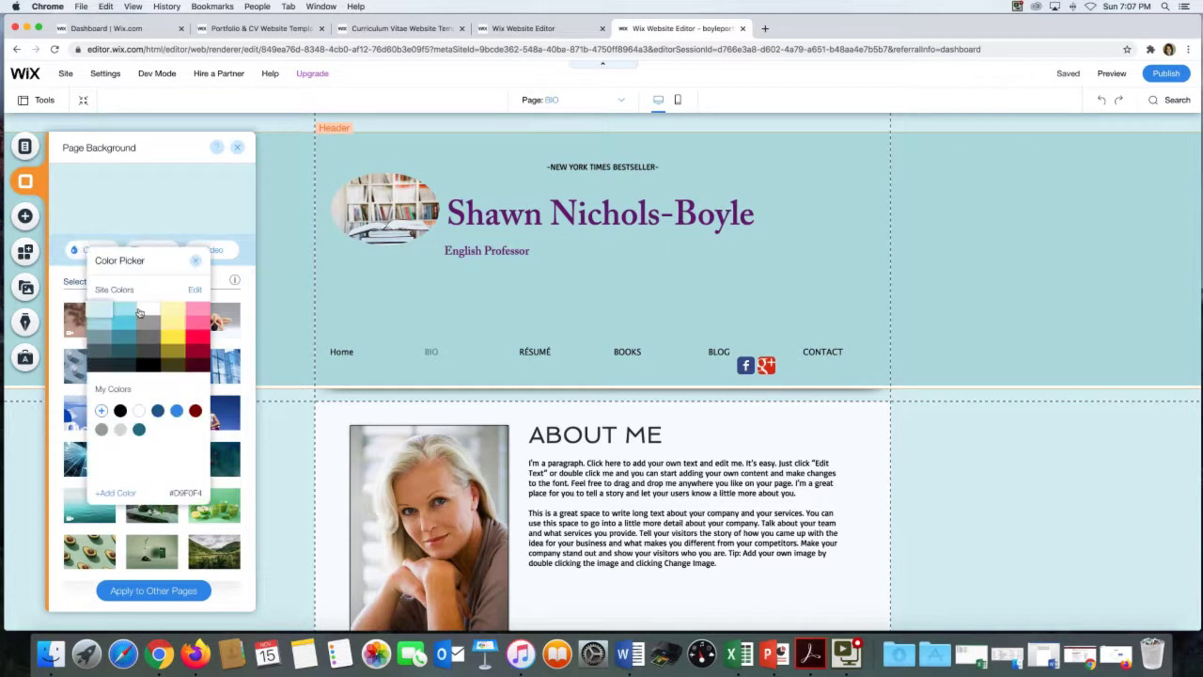
click(131, 350)
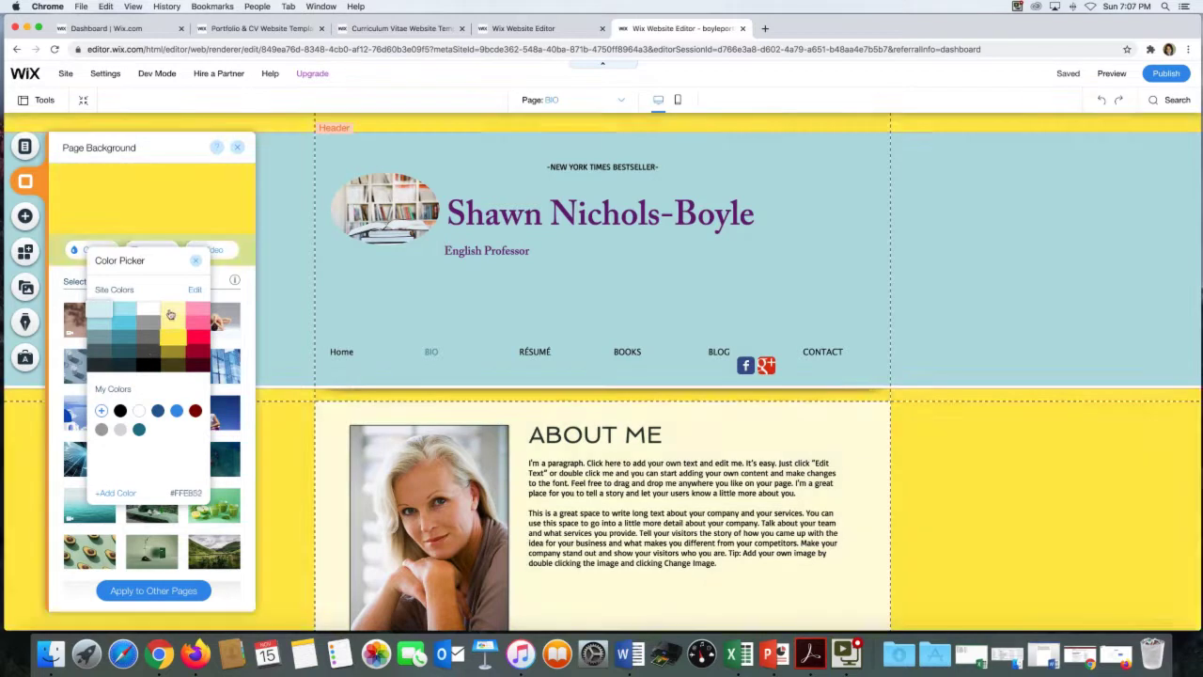
click(194, 261)
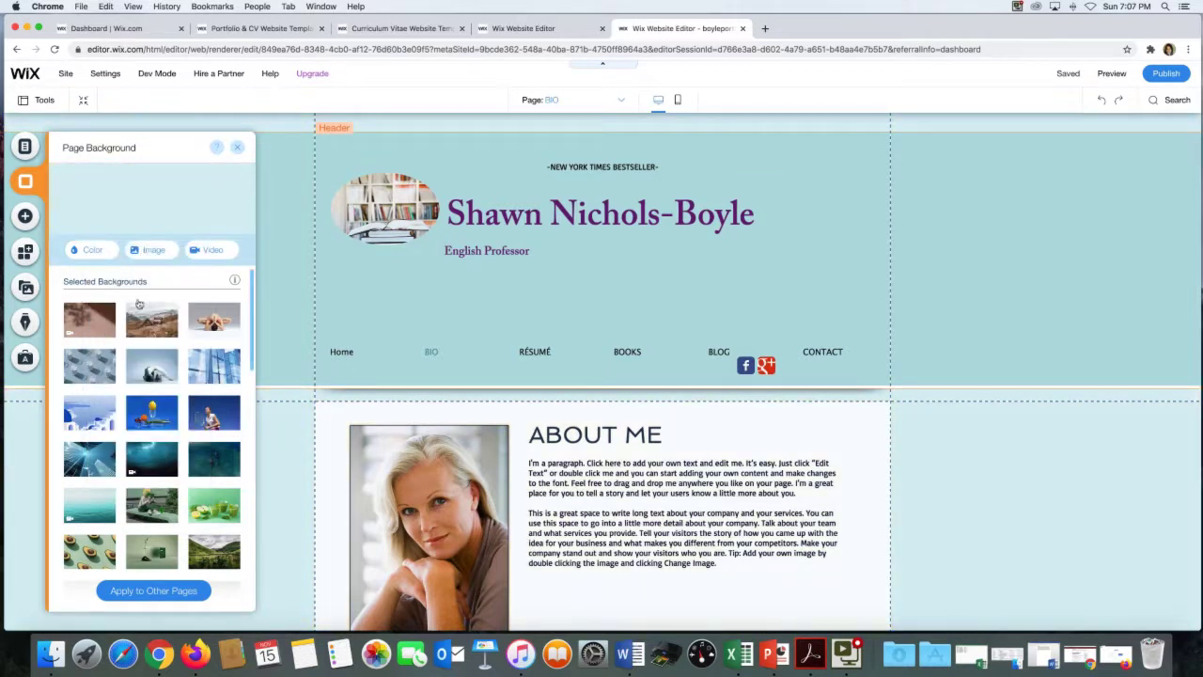
Look through the preset backgrounds and the site files available as background images, and leave the page background settings
mouse_move(127, 365)
mouse_move(225, 322)
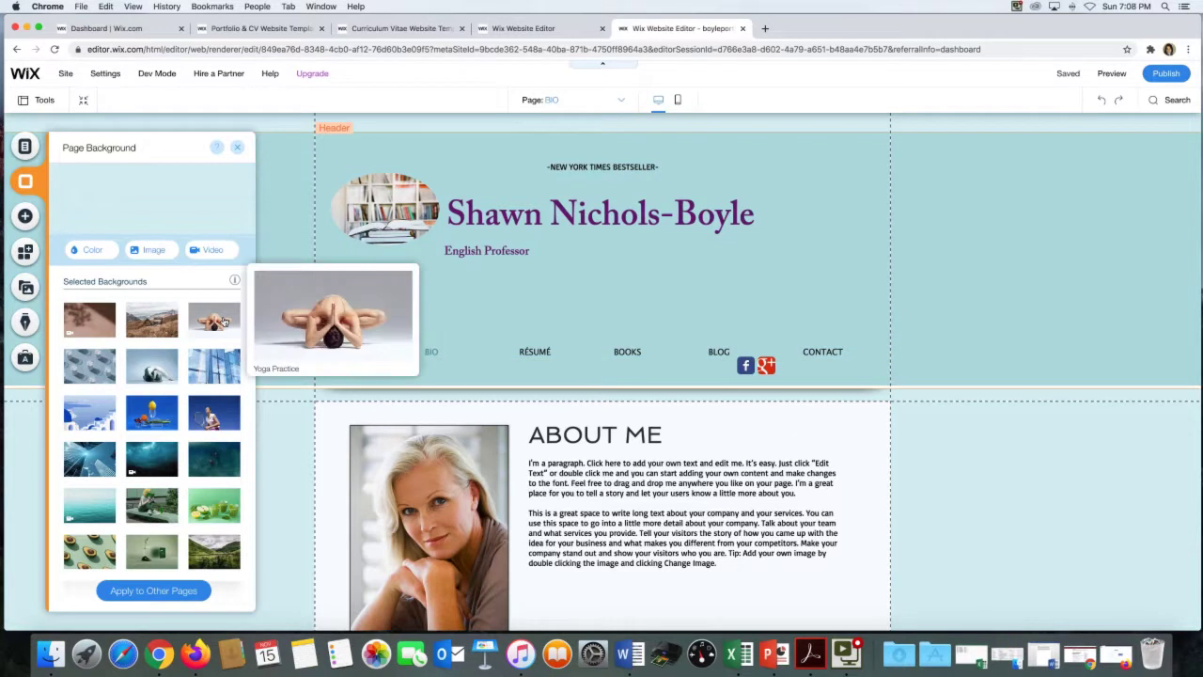
click(150, 248)
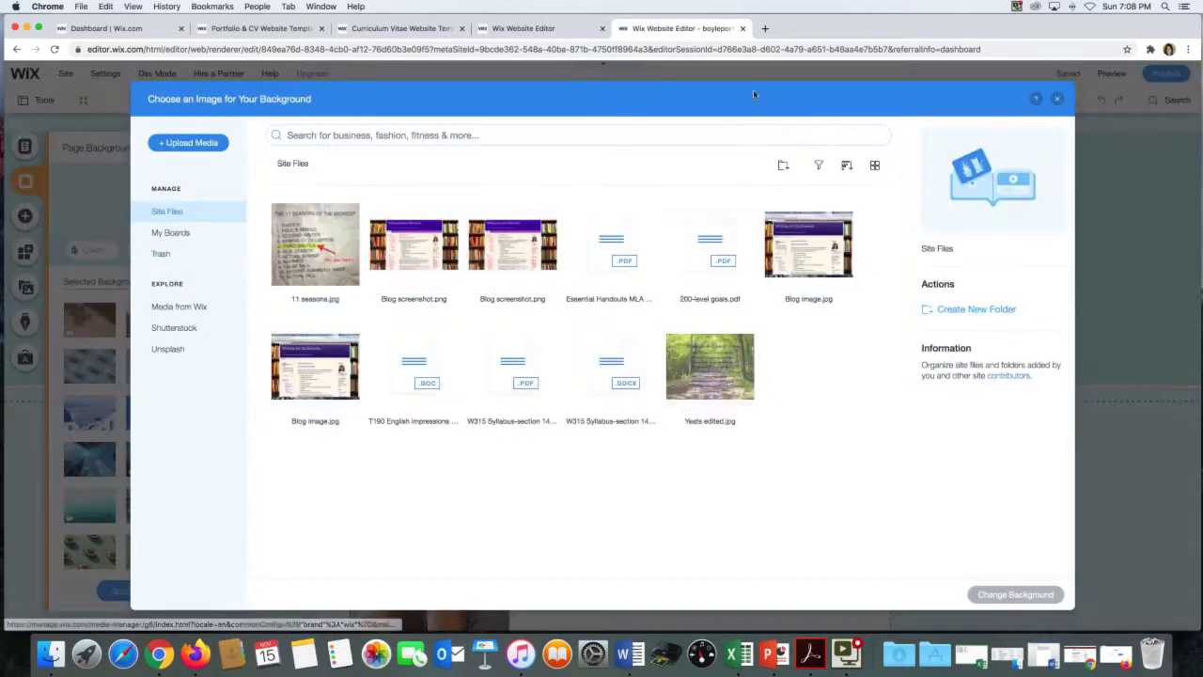
click(1057, 97)
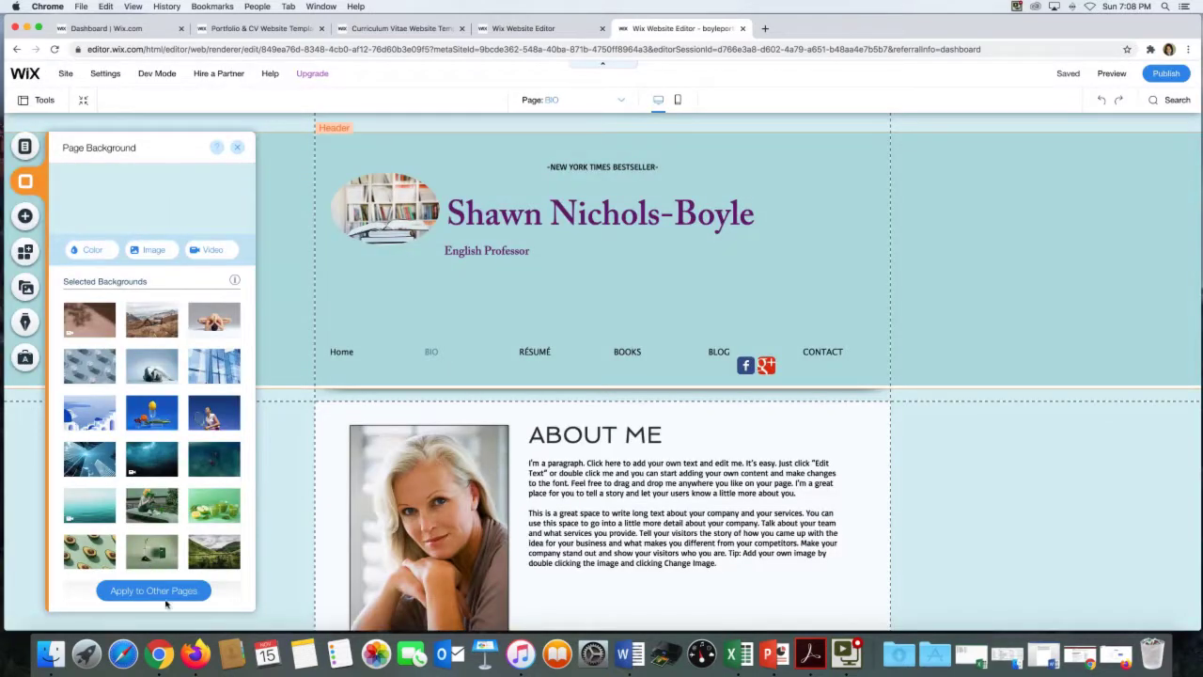
click(237, 147)
Select the page header and view its available editing options without applying any
click(430, 278)
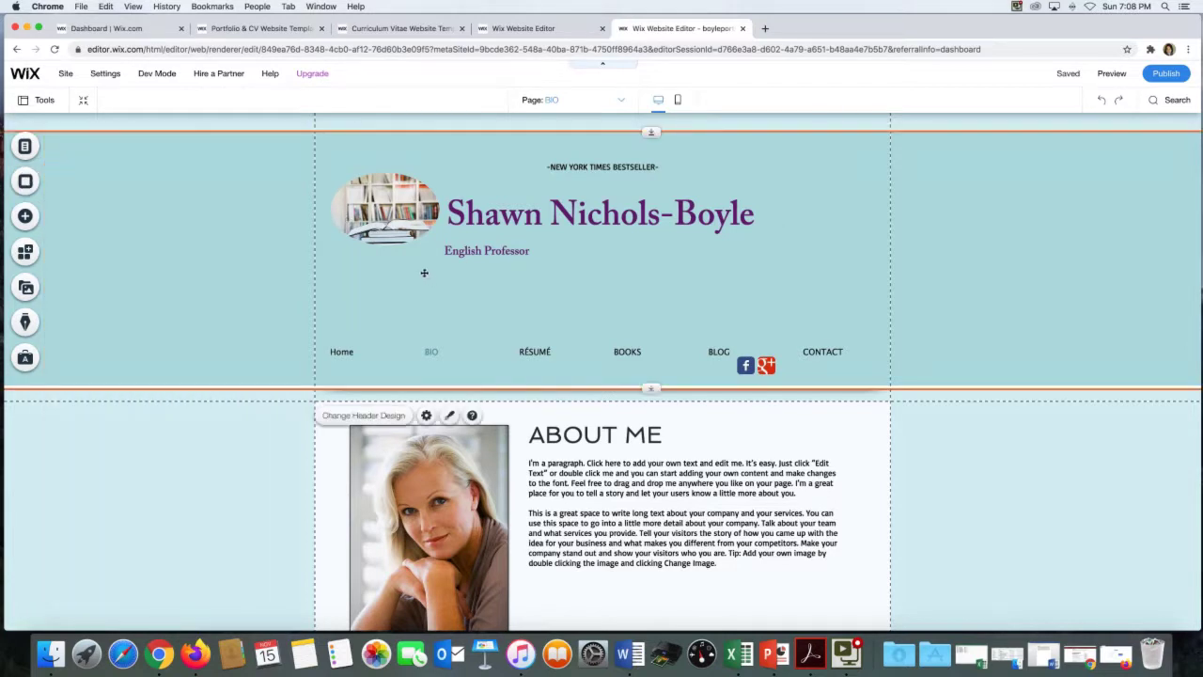
right_click(619, 325)
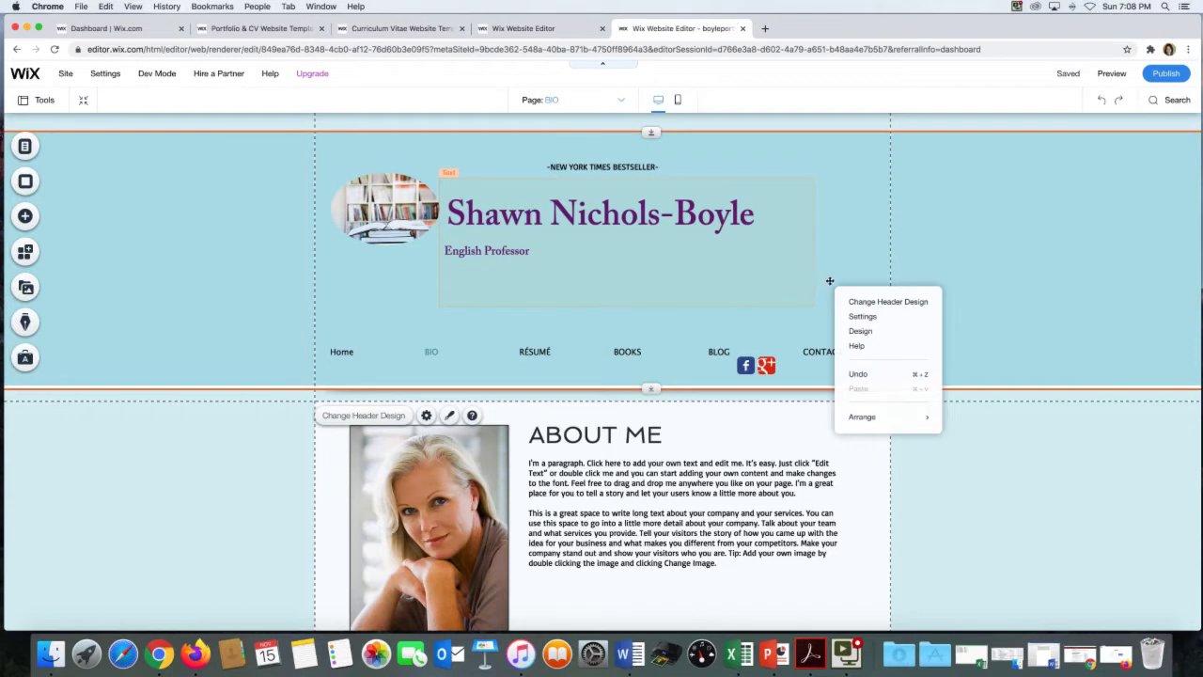
click(372, 275)
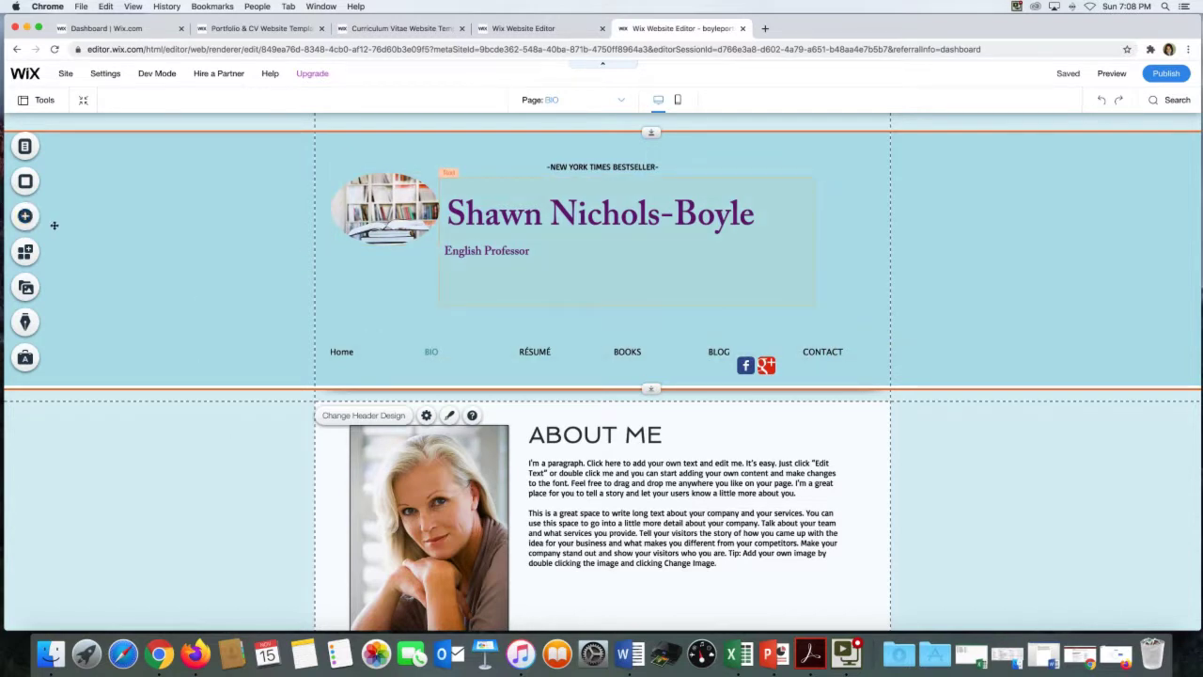
Look through the text elements that can be added, including the paragraph styles, and the image sources
click(22, 217)
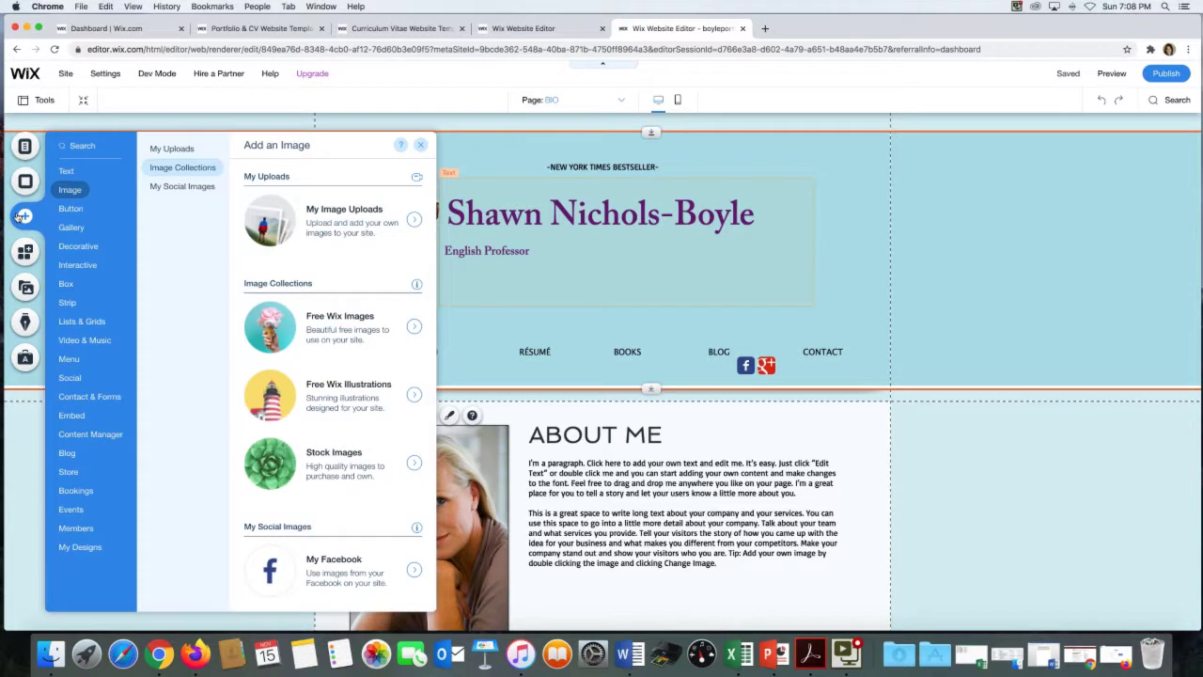
click(66, 170)
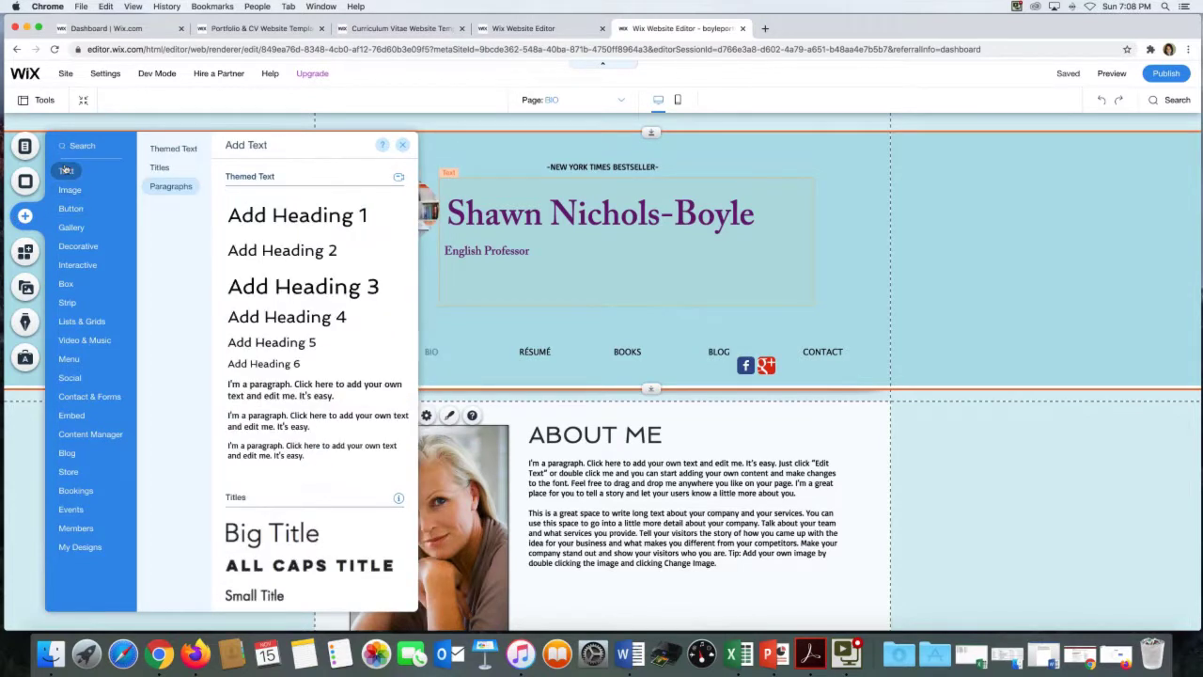
click(178, 185)
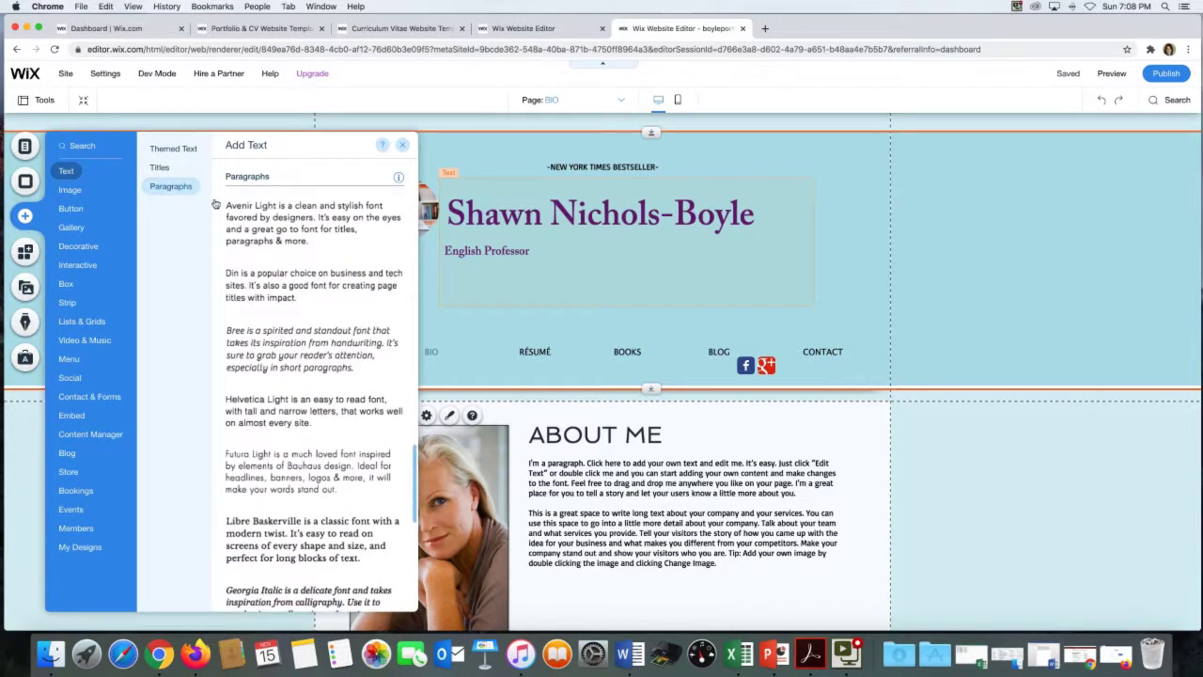
click(69, 190)
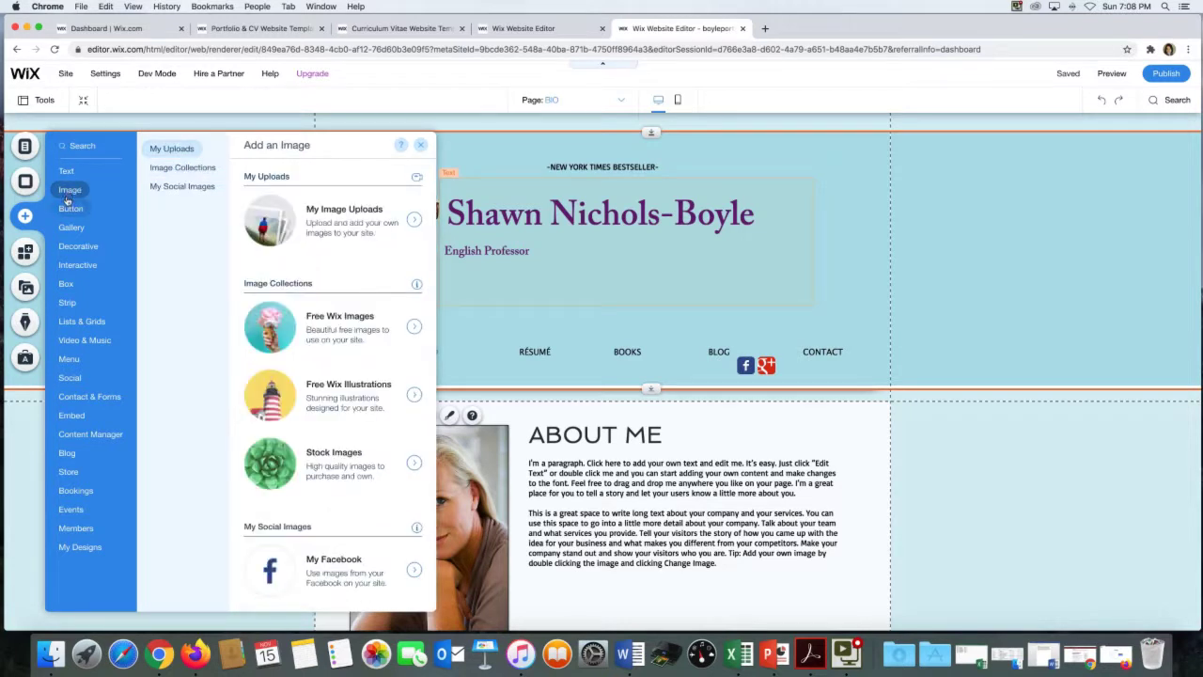
Browse the button elements that can be added, from themed and text buttons to icon and document buttons
click(68, 203)
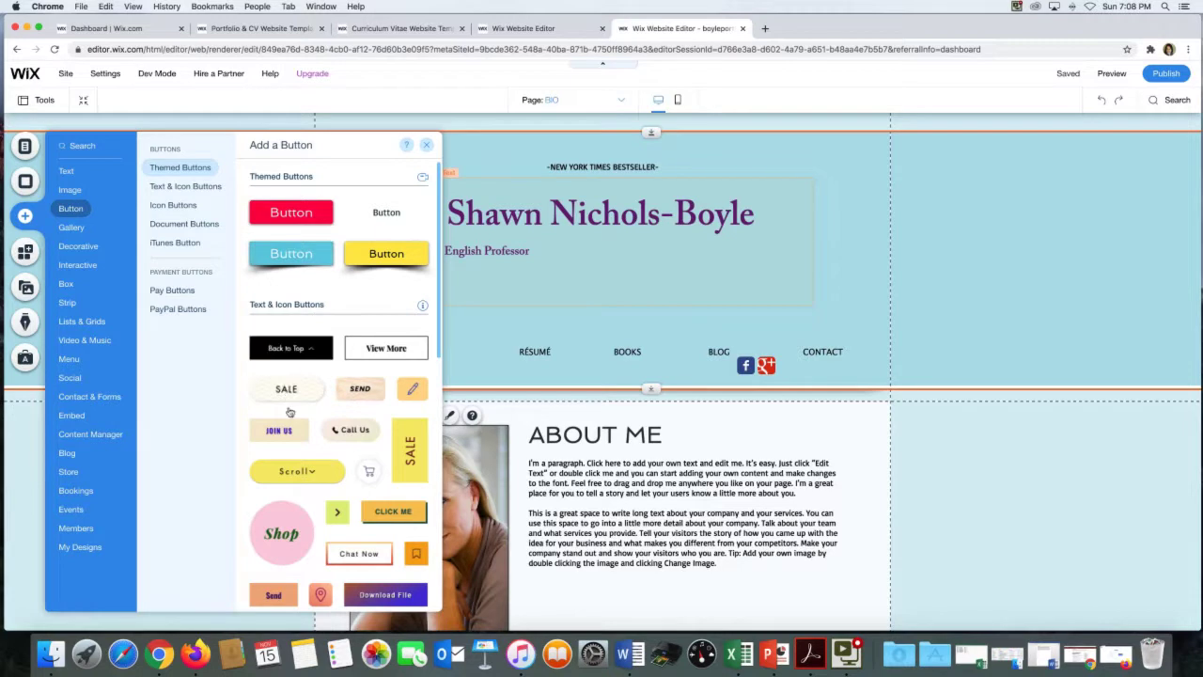
scroll(294, 438, down, 15)
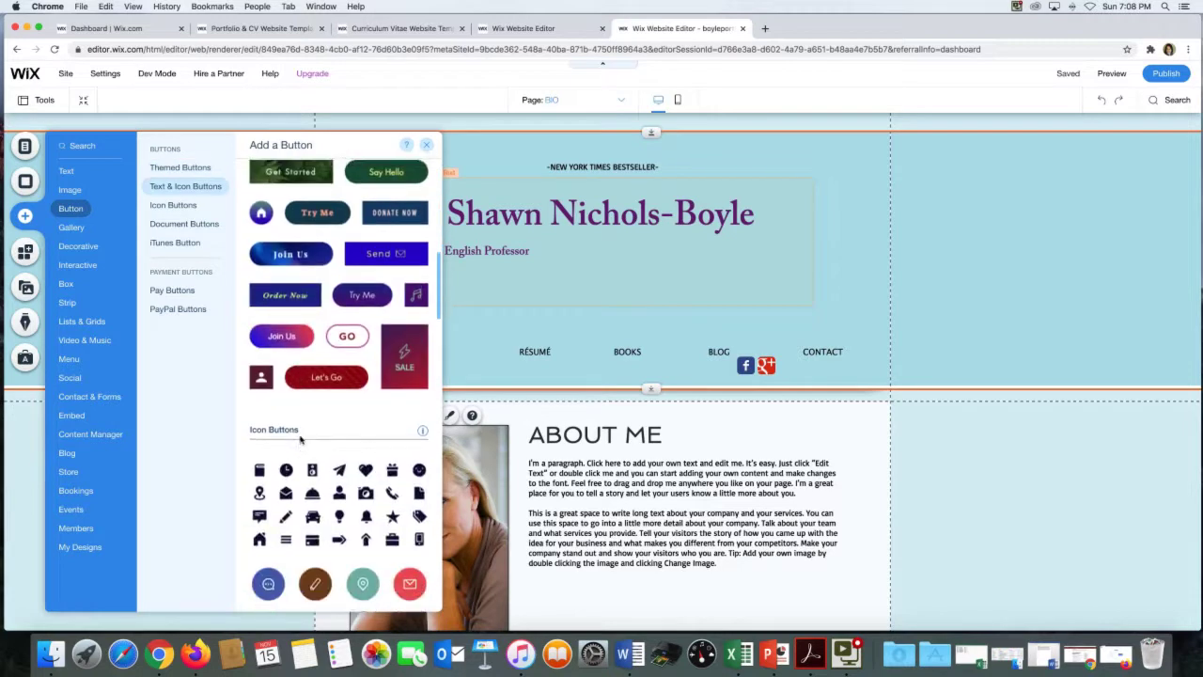
scroll(294, 439, down, 5)
scroll(294, 438, down, 6)
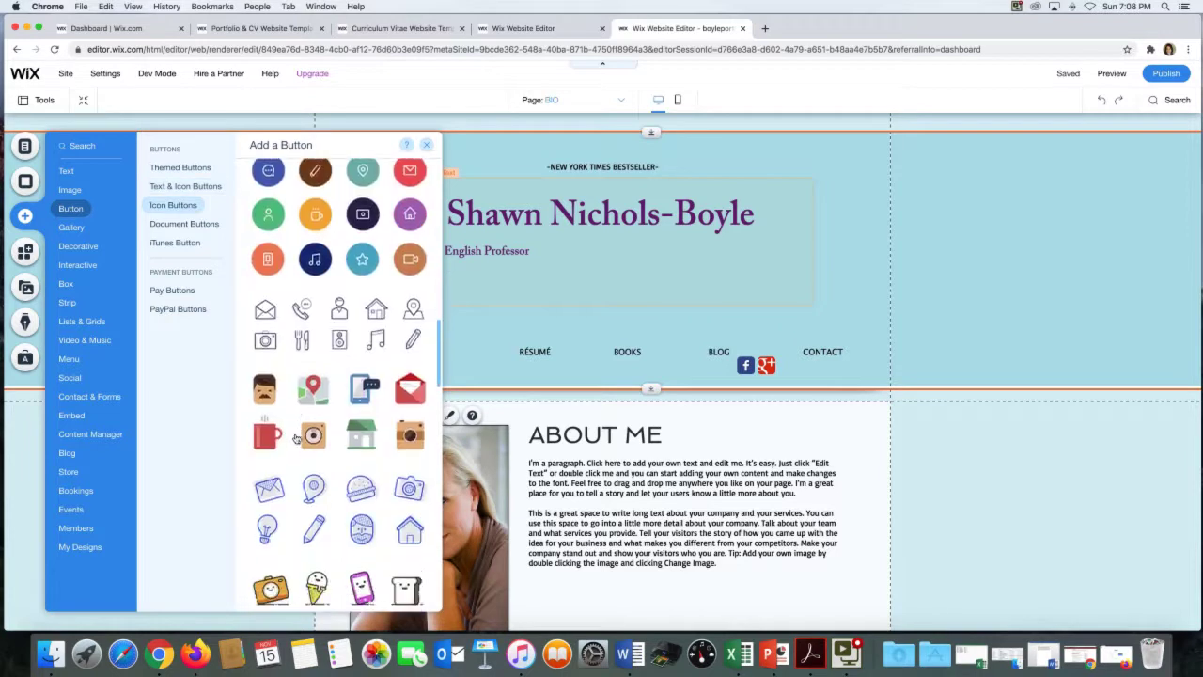
scroll(294, 438, down, 8)
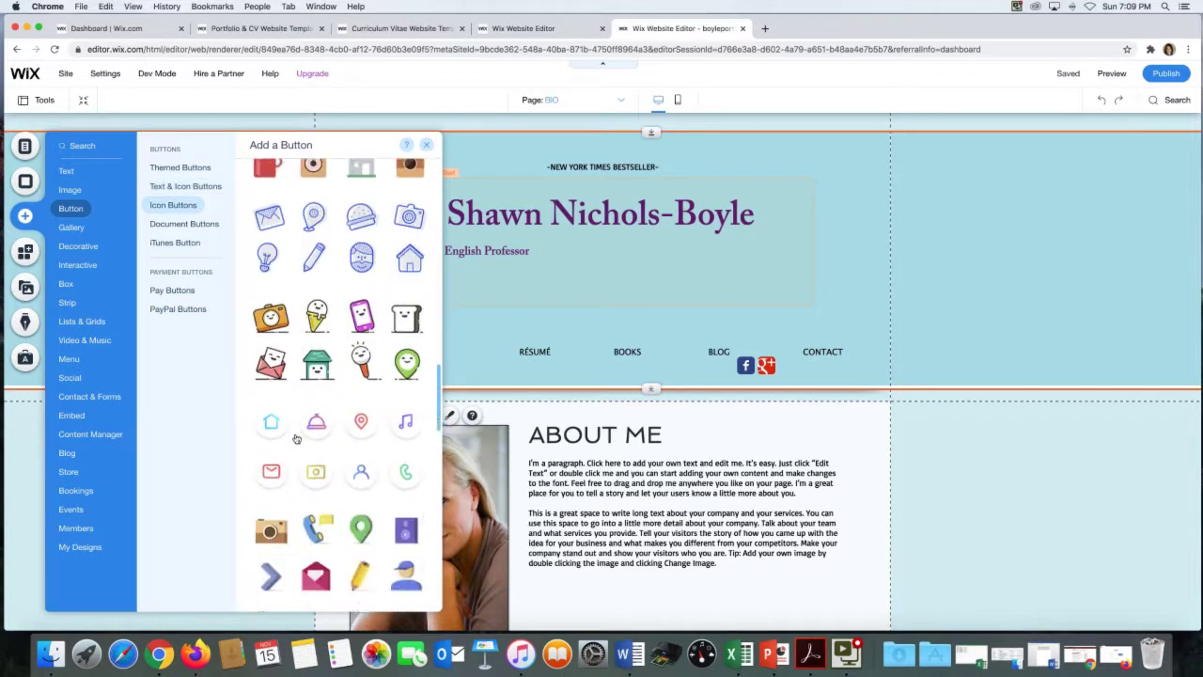
scroll(294, 438, down, 7)
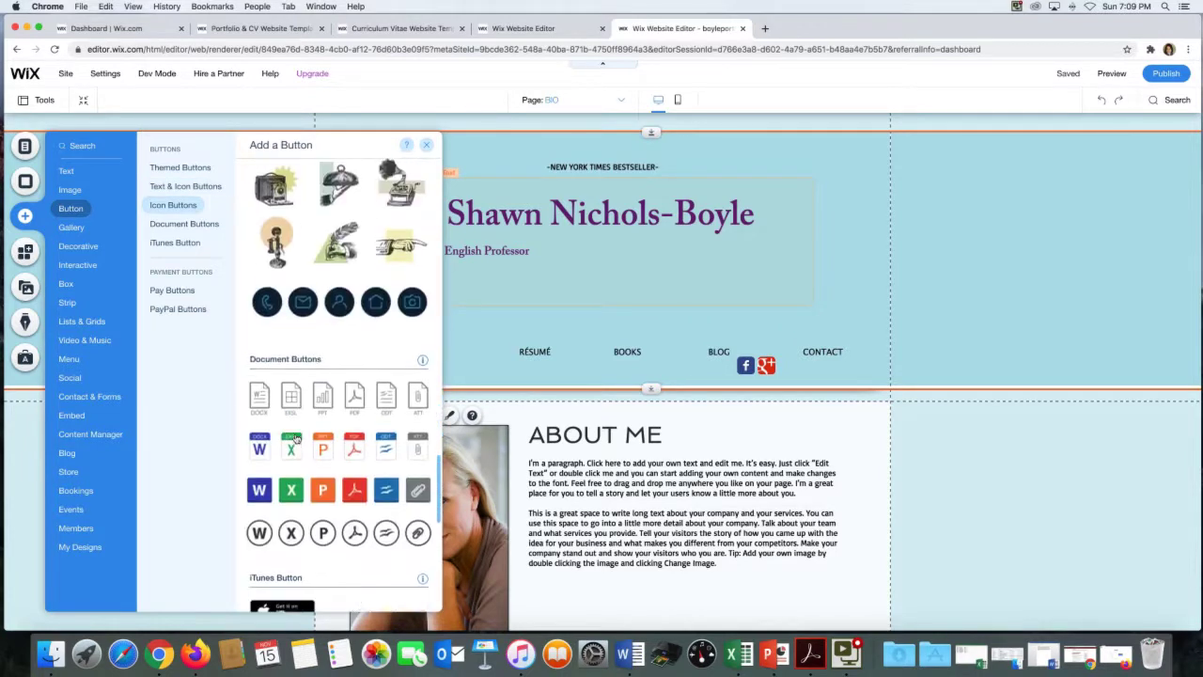
scroll(285, 389, up, 20)
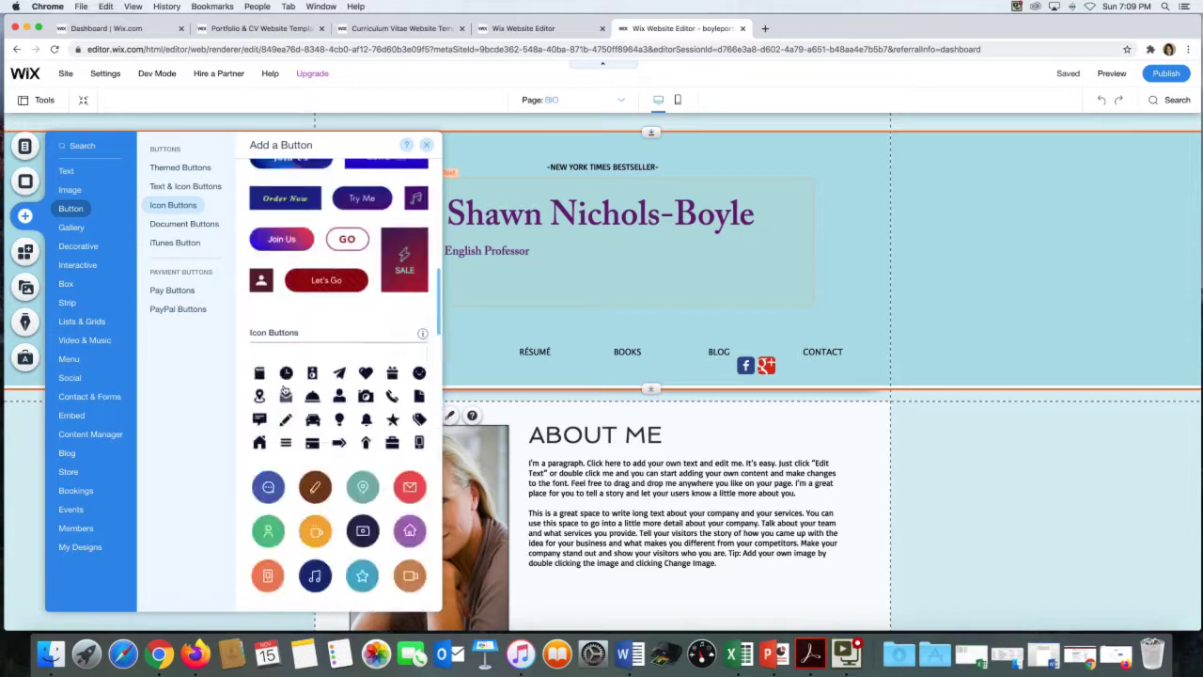
scroll(285, 389, up, 3)
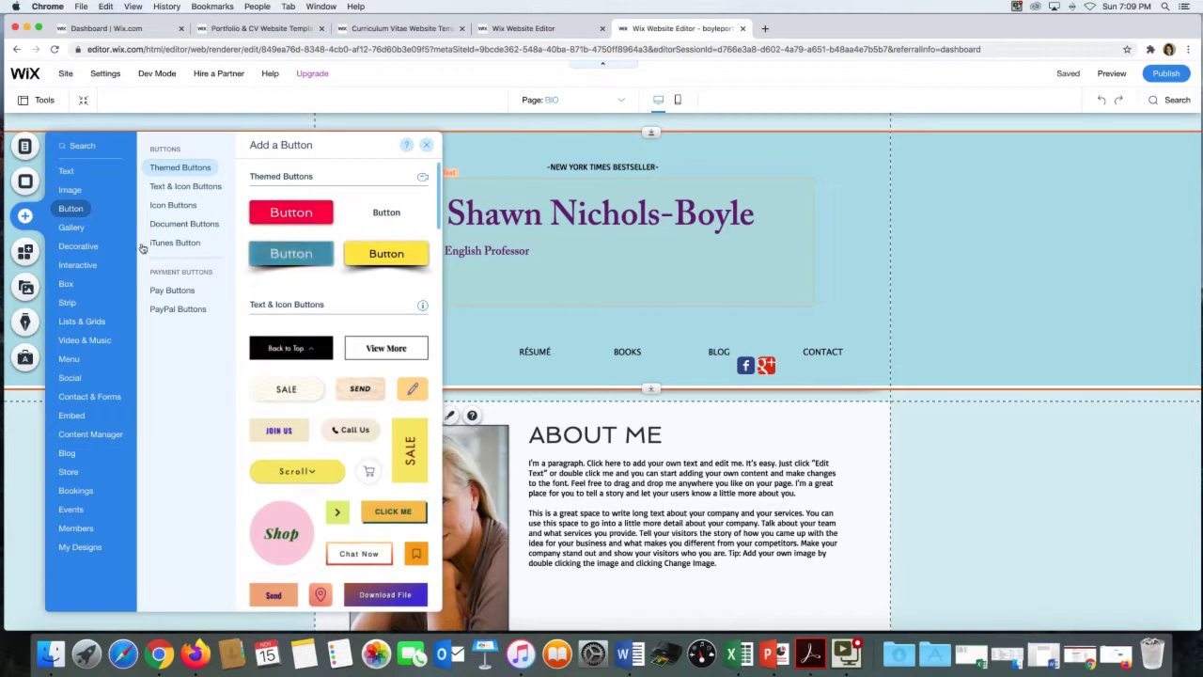
Browse the gallery layouts that can be added, covering pro, grid, slider and other galleries
click(65, 228)
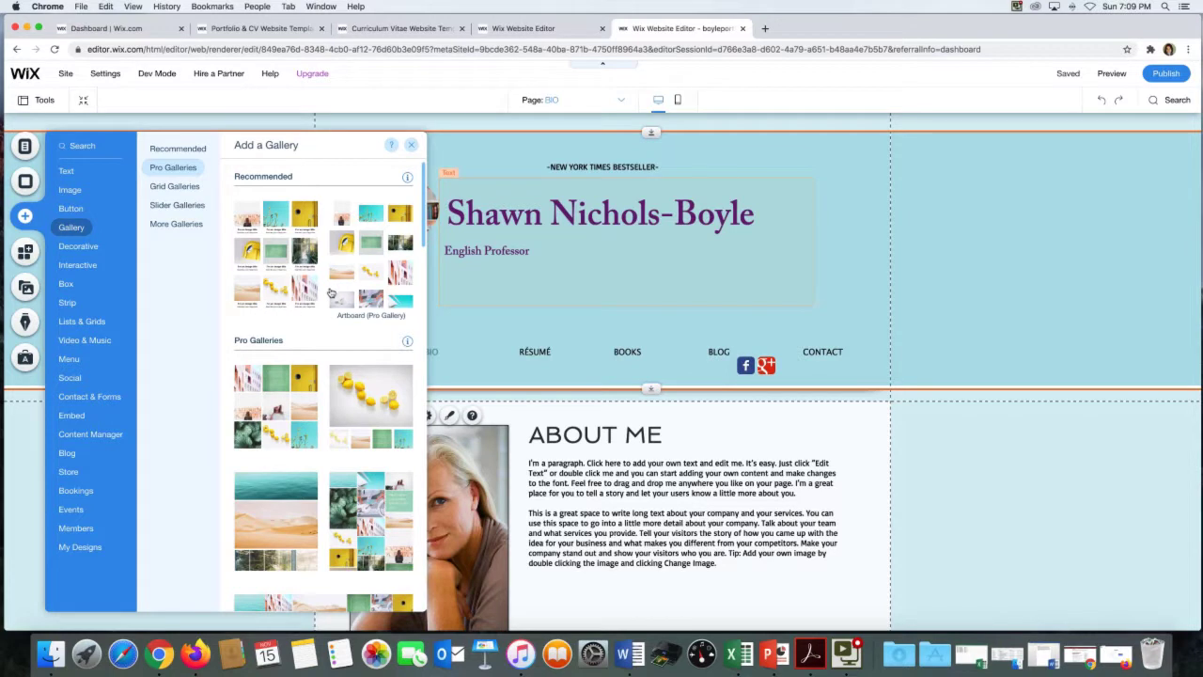
scroll(331, 294, down, 5)
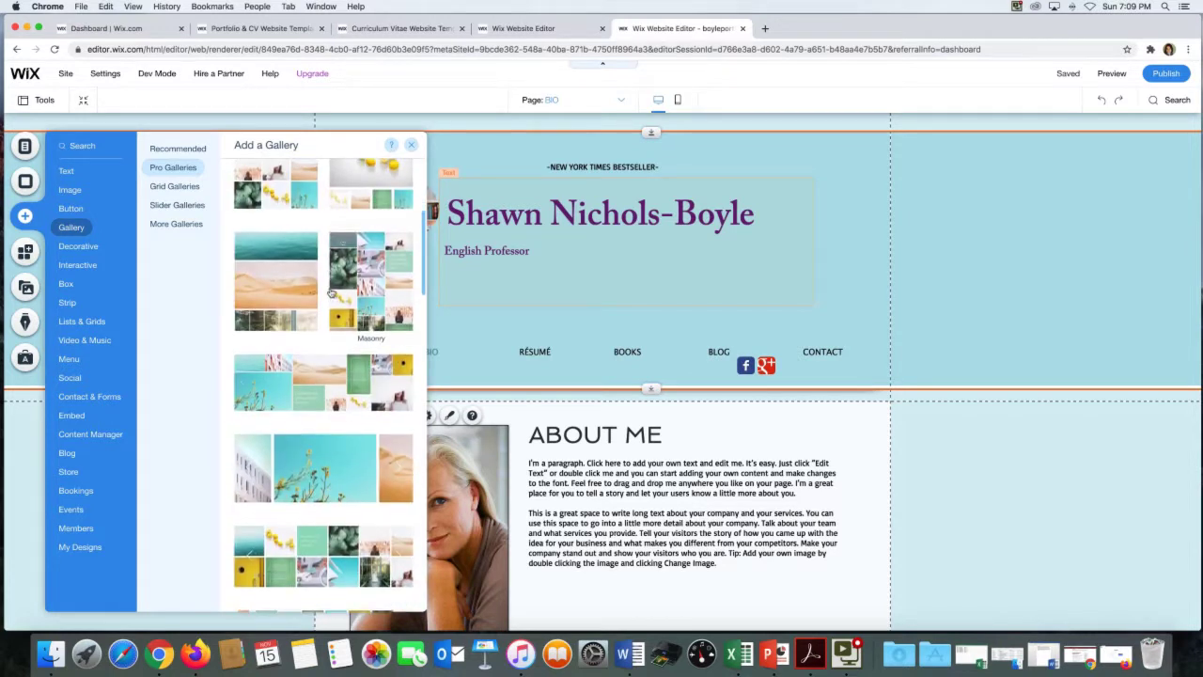
scroll(331, 294, down, 1)
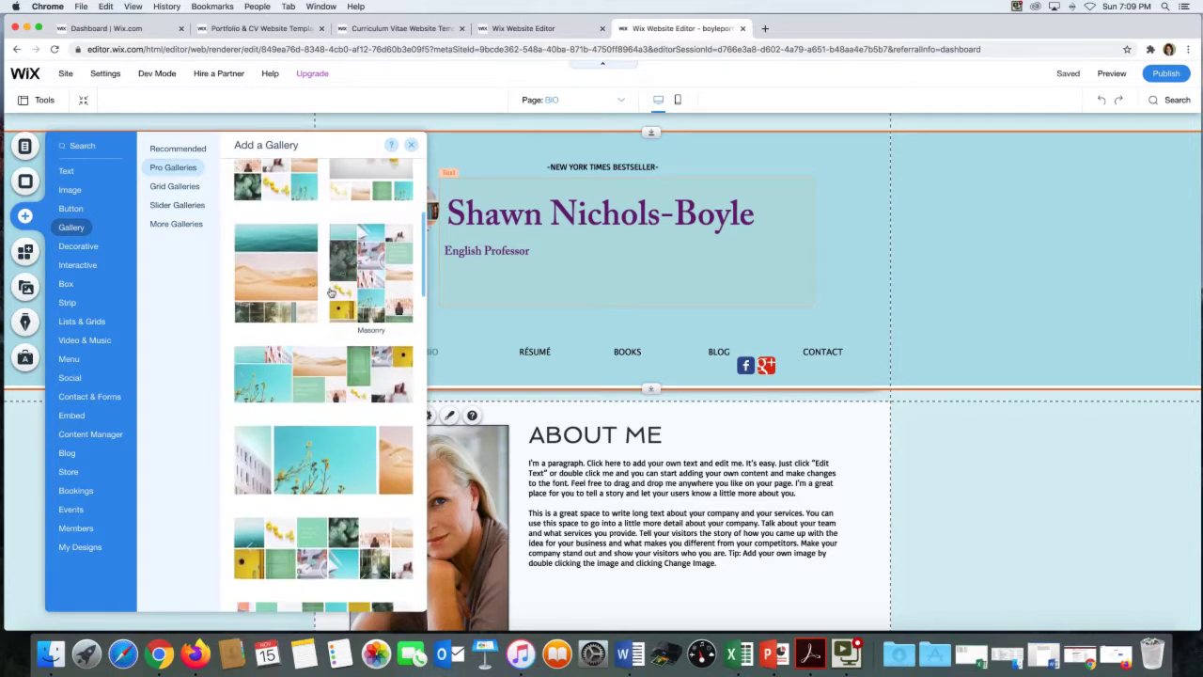
scroll(331, 295, down, 6)
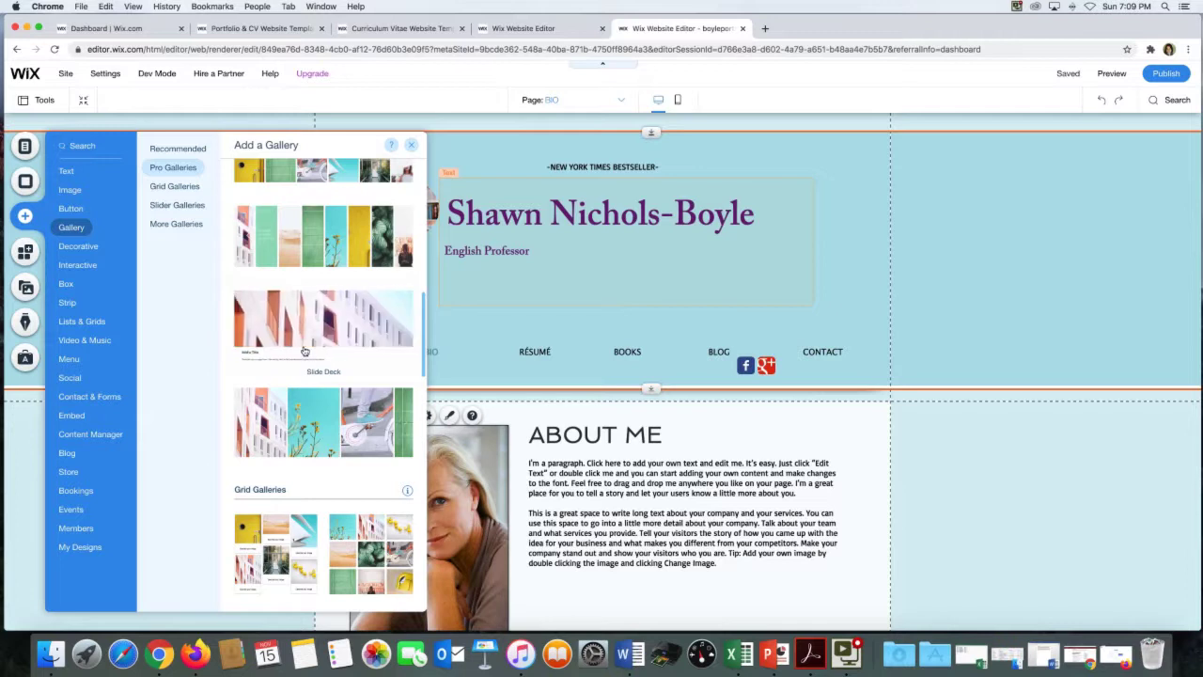
scroll(303, 351, down, 10)
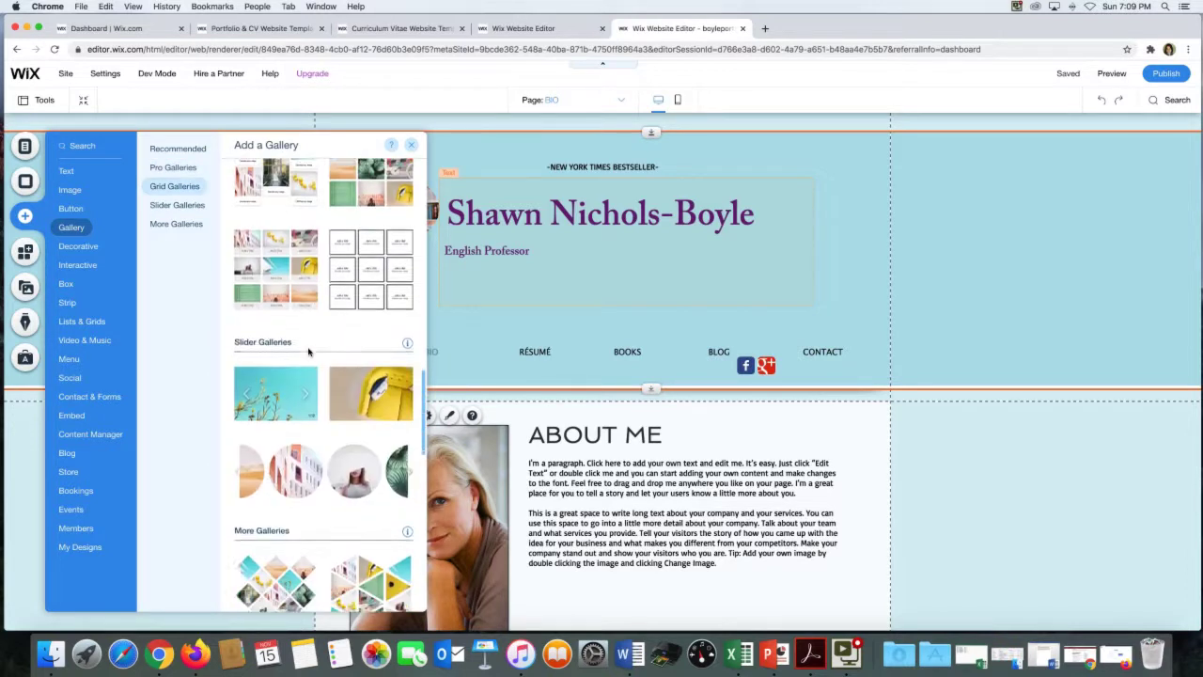
scroll(308, 352, down, 8)
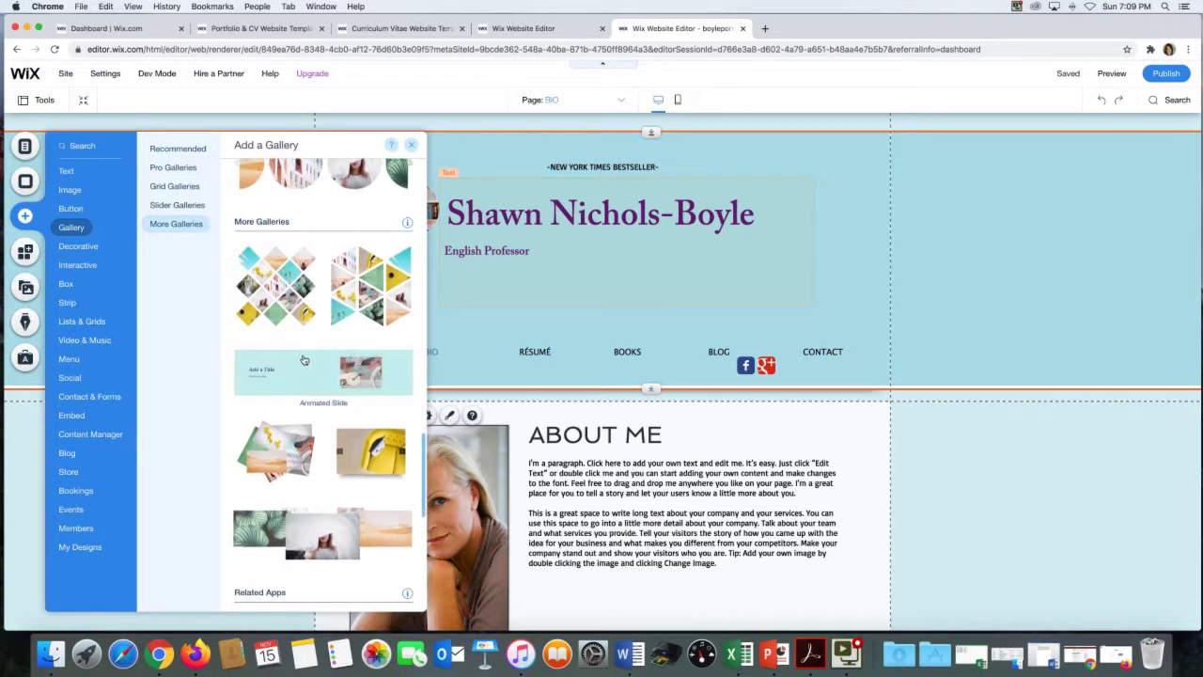
Look through the decorative shapes and icons, lists and grids, video and music players, and menu elements available to add
click(79, 263)
click(78, 245)
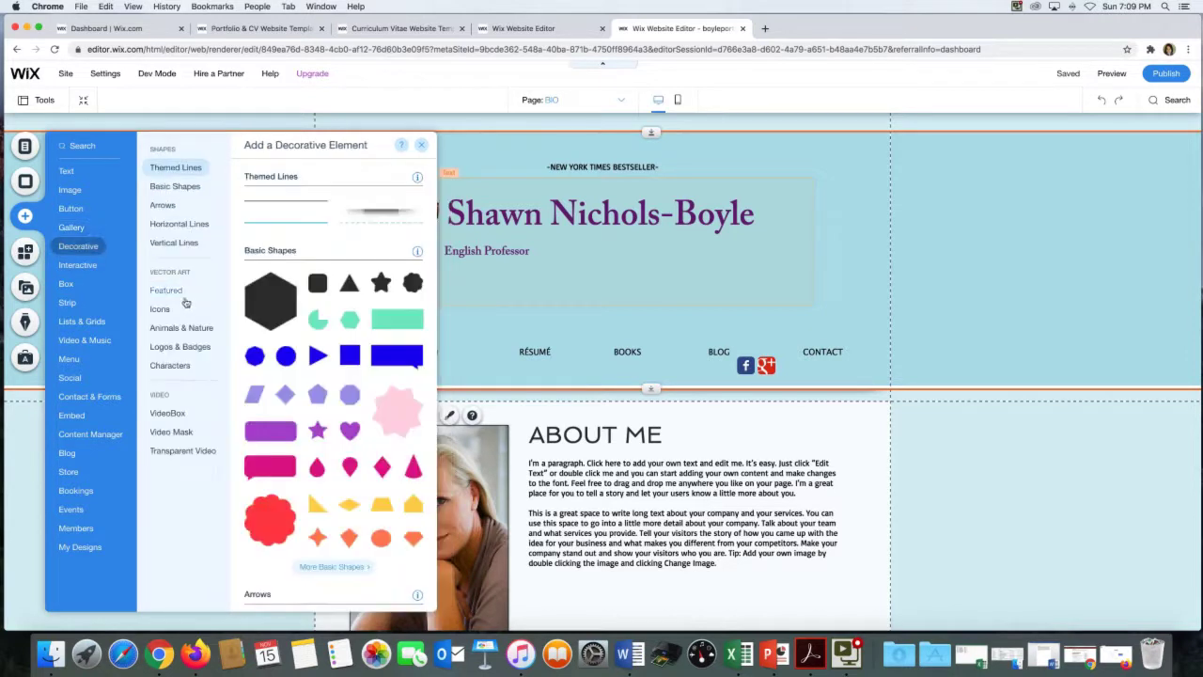
click(147, 309)
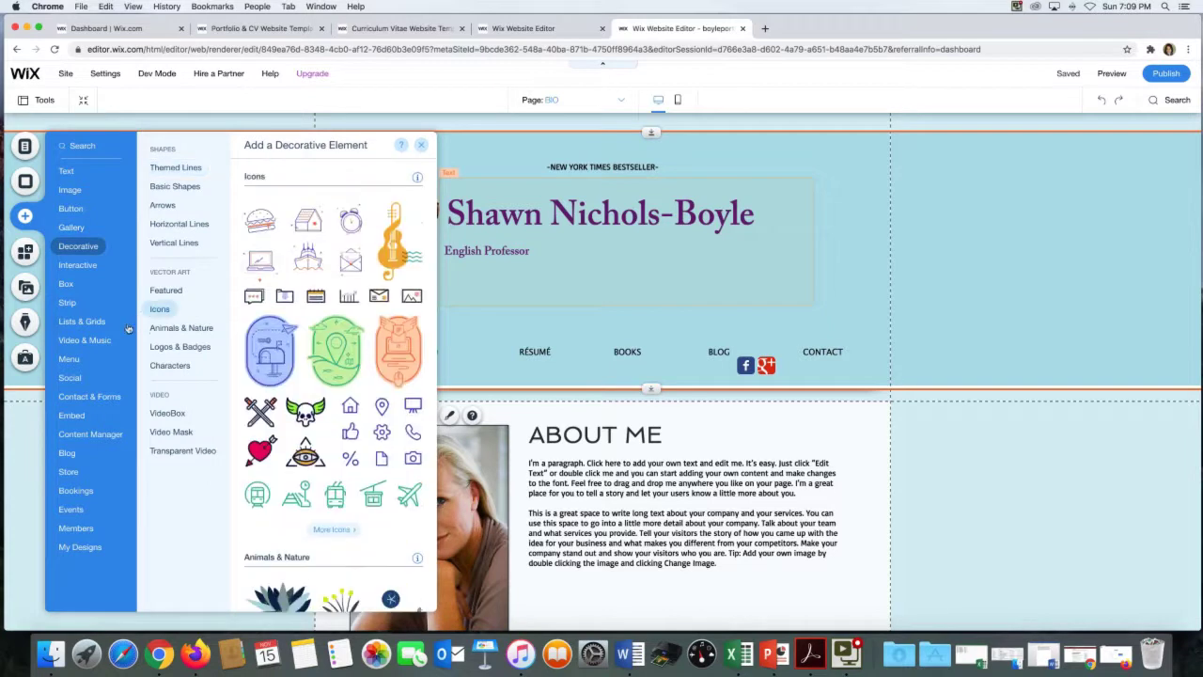
click(74, 302)
click(106, 321)
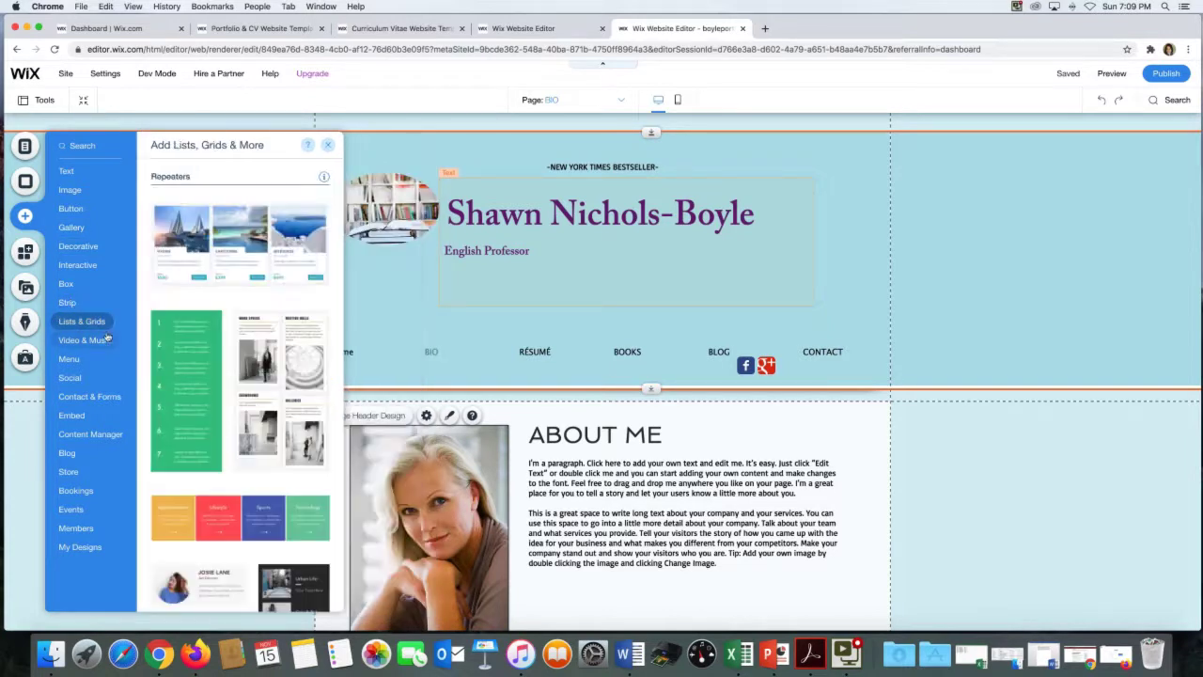
click(105, 339)
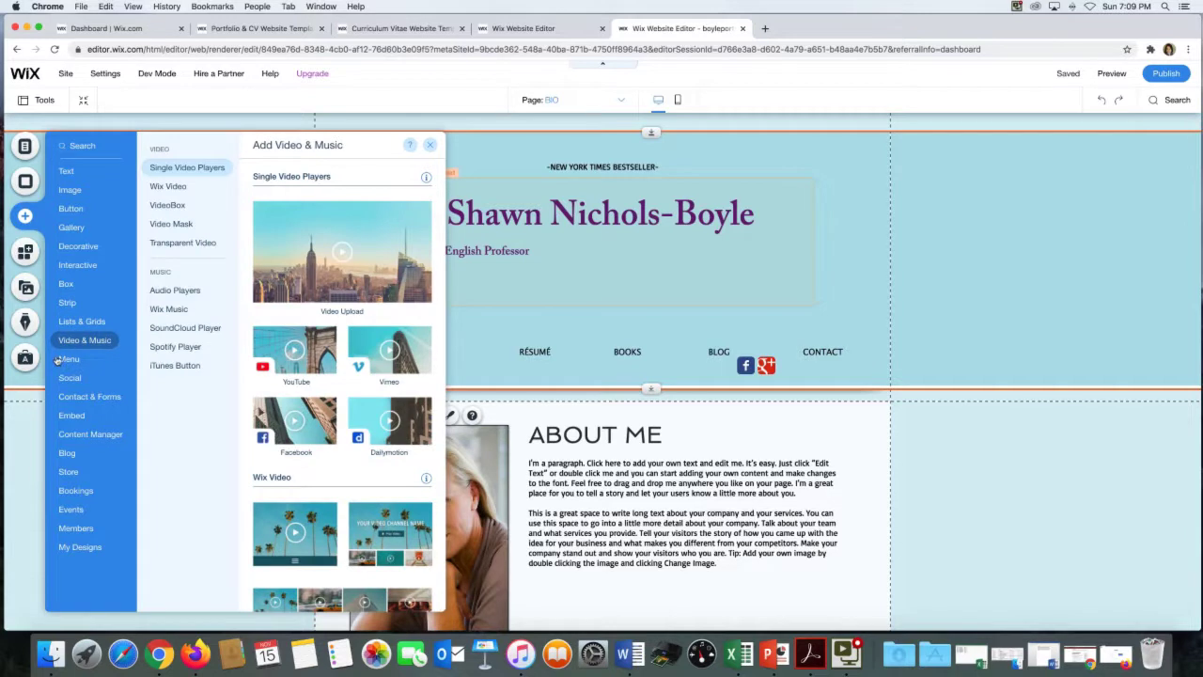
click(60, 360)
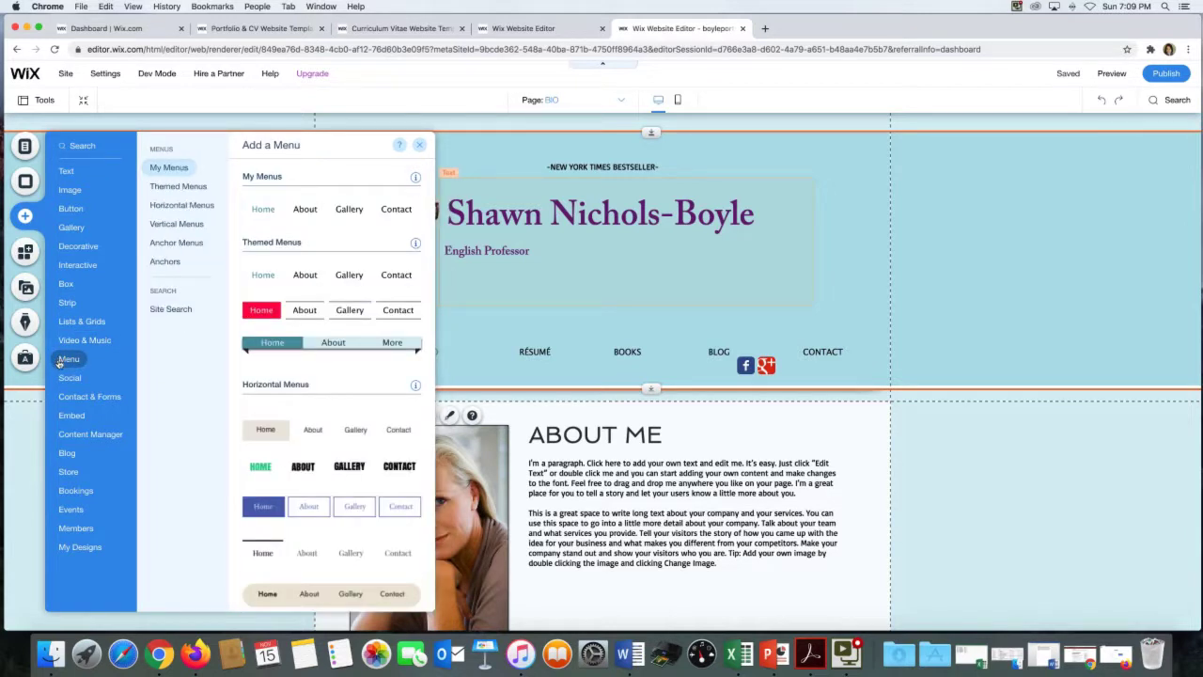
Look through the social tools that can be added, including the social bar, Facebook, Twitter and VK
click(67, 379)
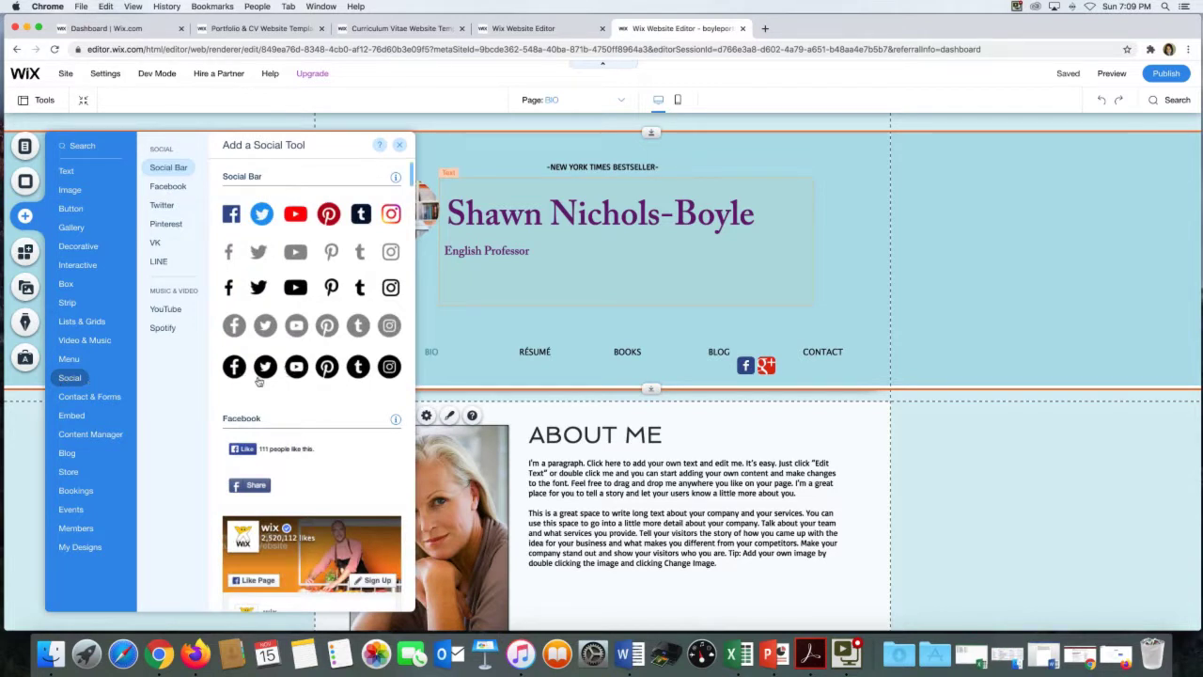
click(172, 186)
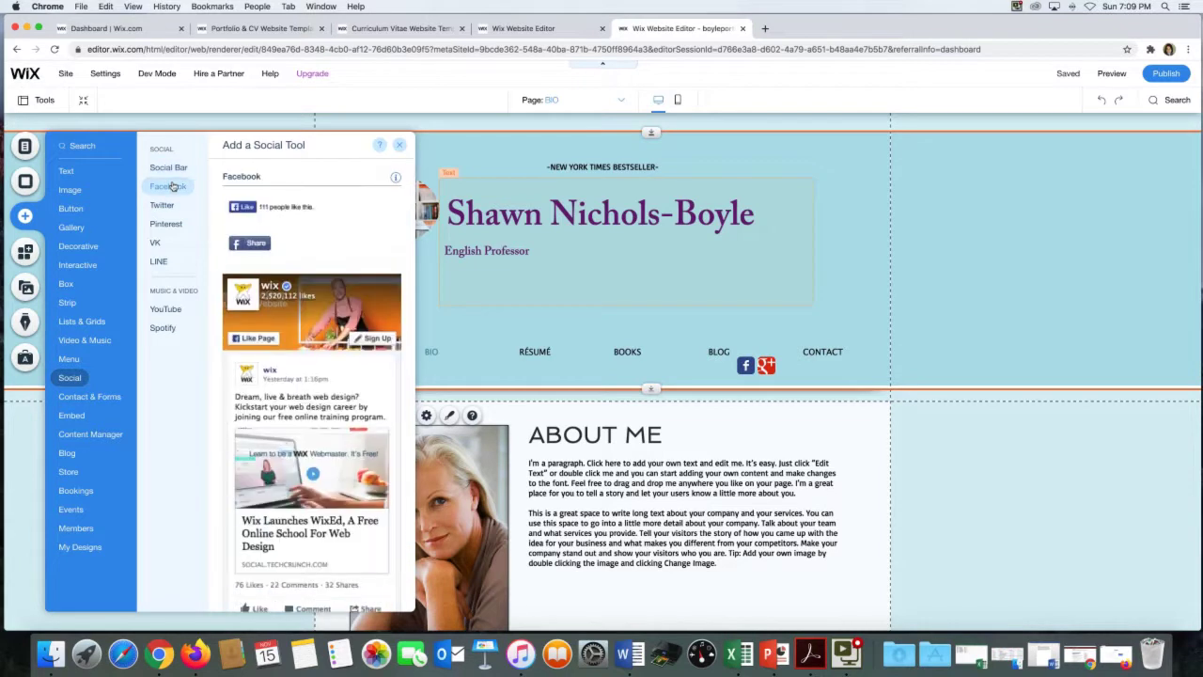
click(156, 205)
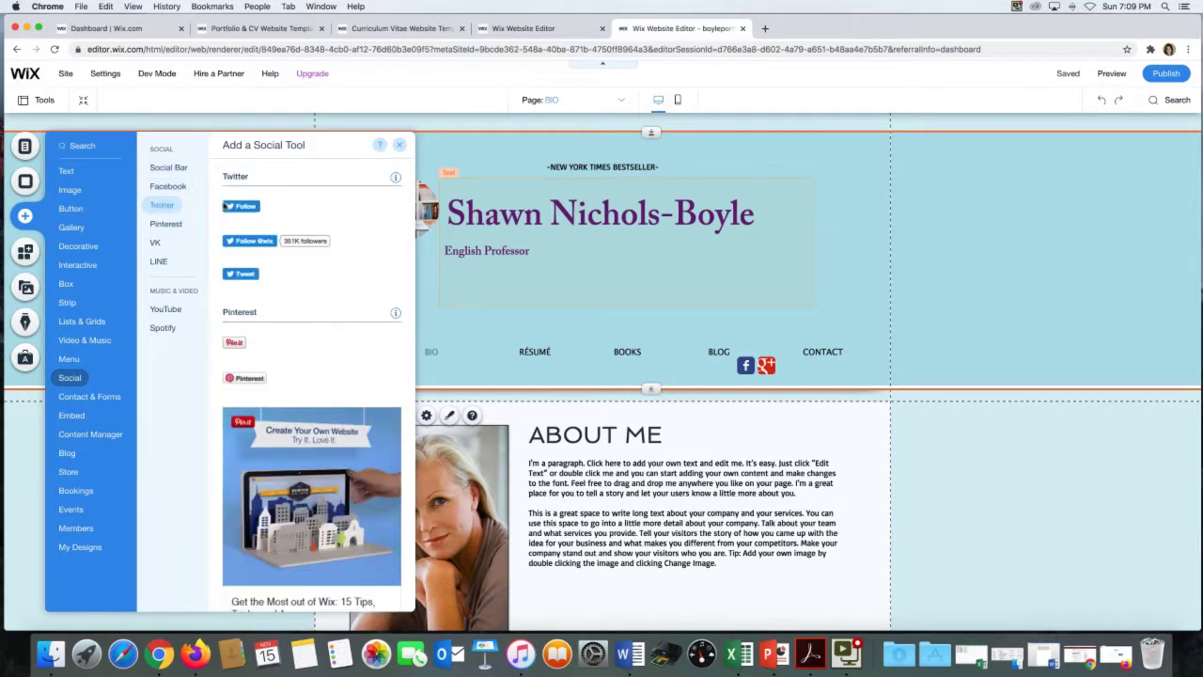
click(154, 242)
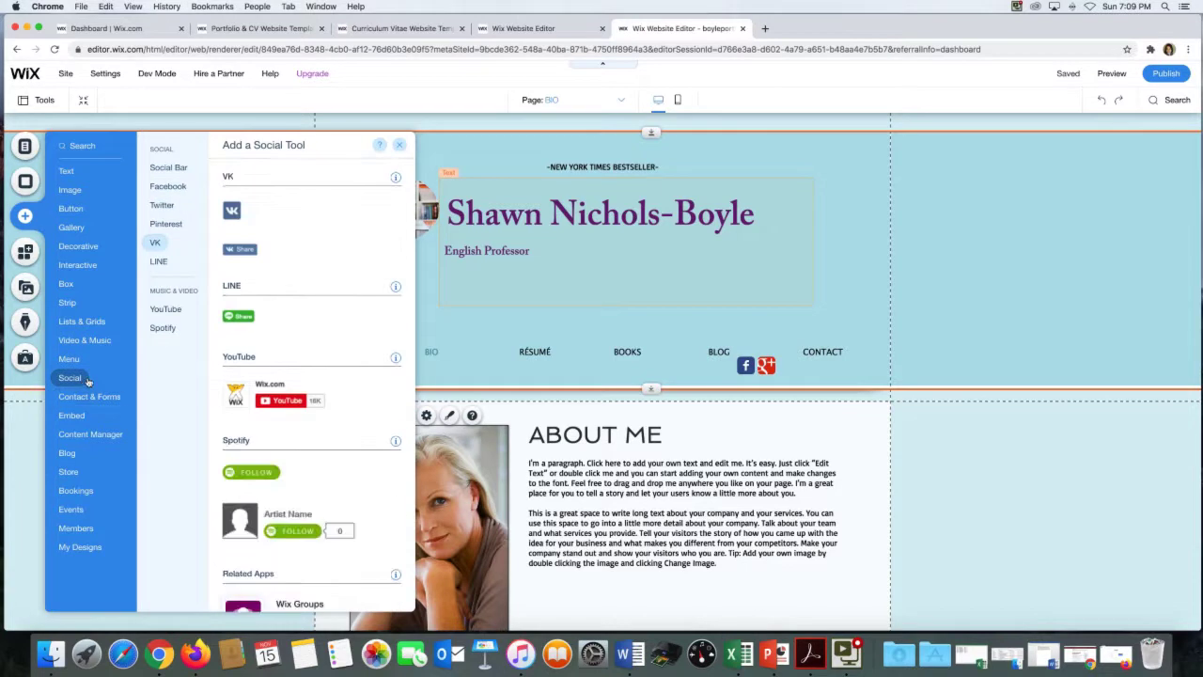
Look through the contact form, embed, online store and bookings elements available for the site
click(93, 398)
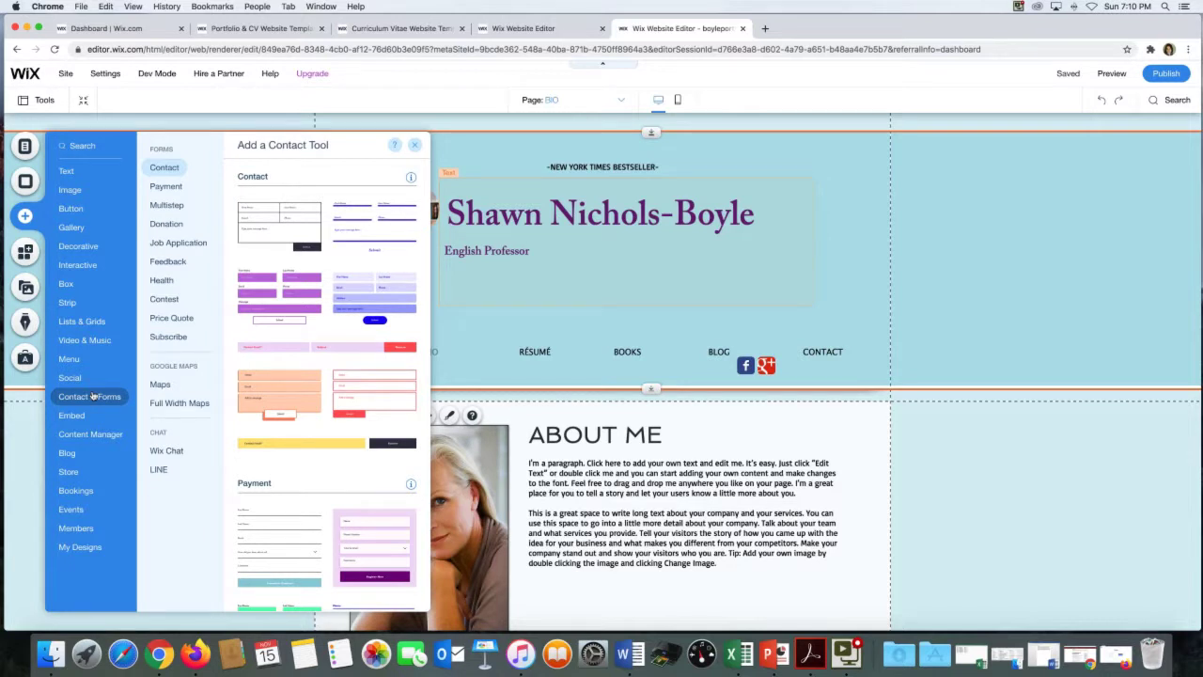
click(71, 415)
click(66, 472)
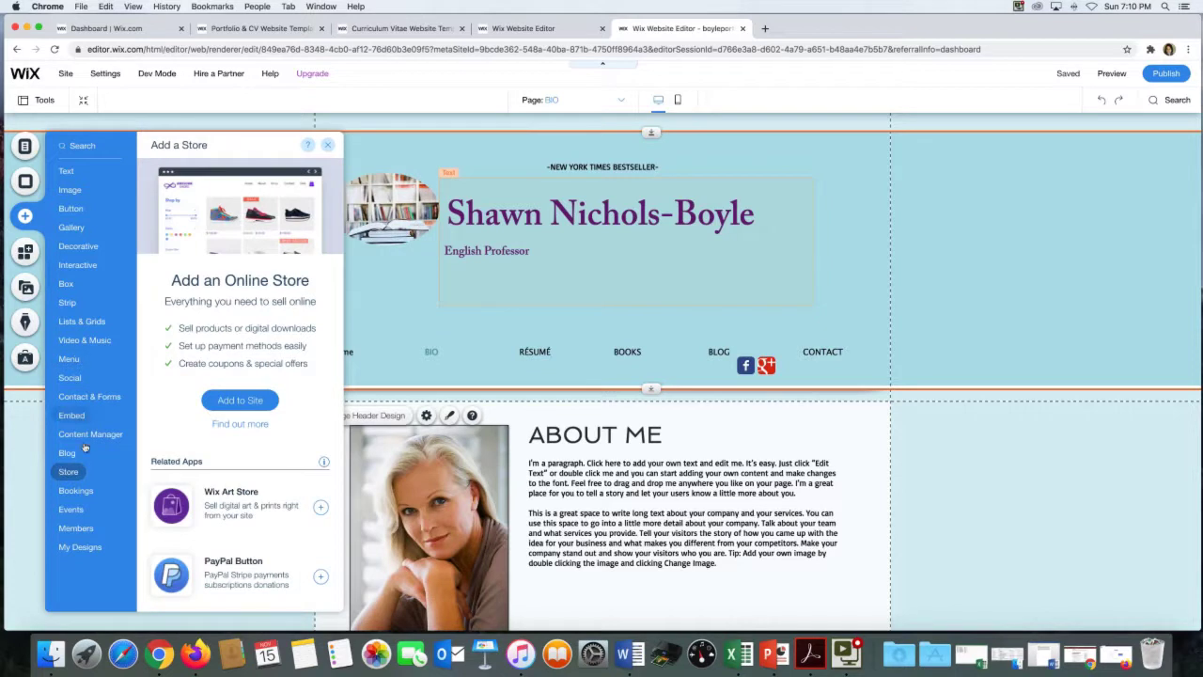
click(75, 490)
View the Wix App Market, the site's media files, the blog option, and the Ascend marketing and SEO tools
click(27, 252)
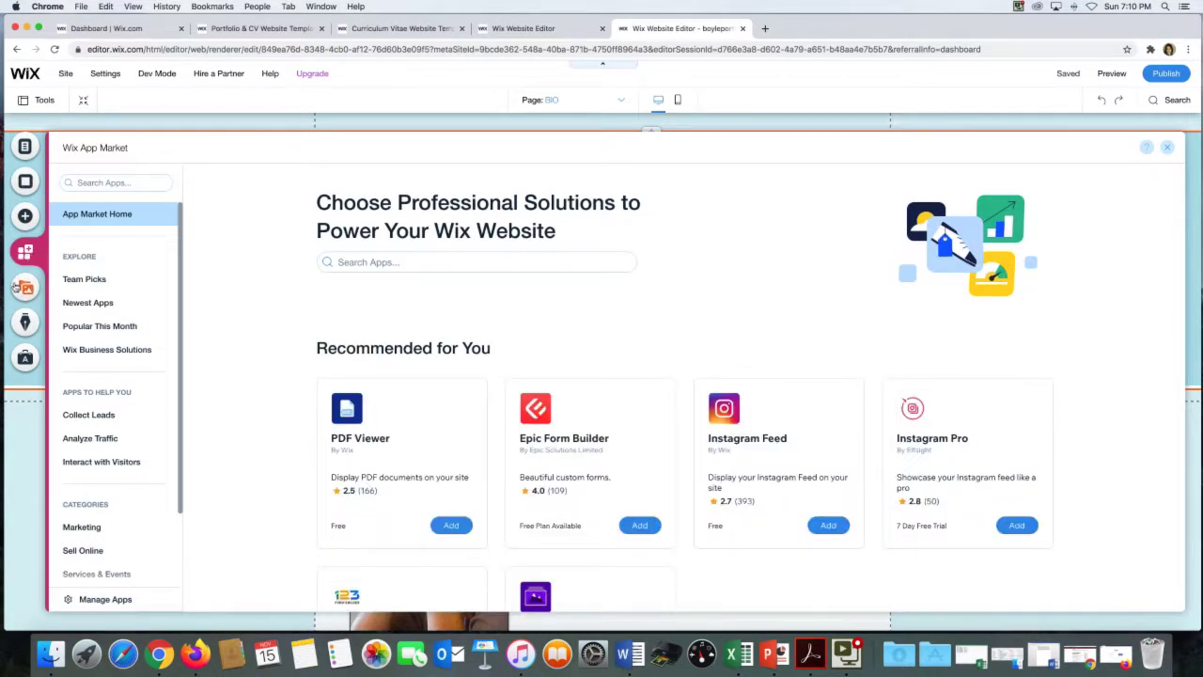
click(21, 287)
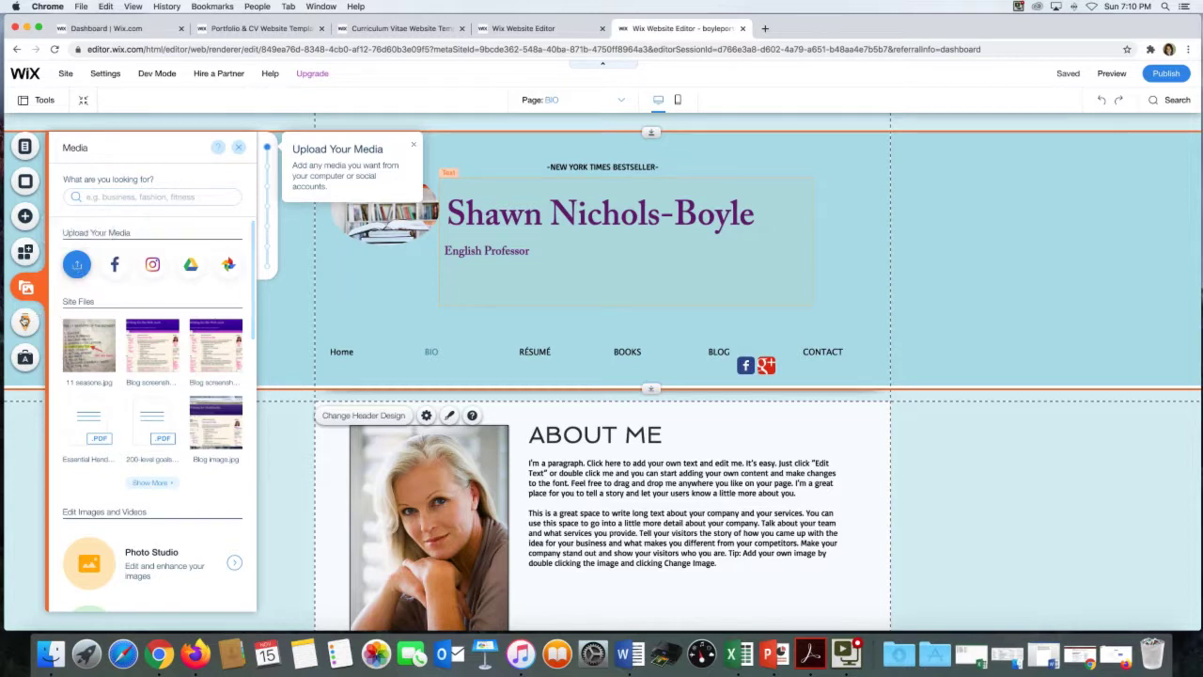
click(24, 321)
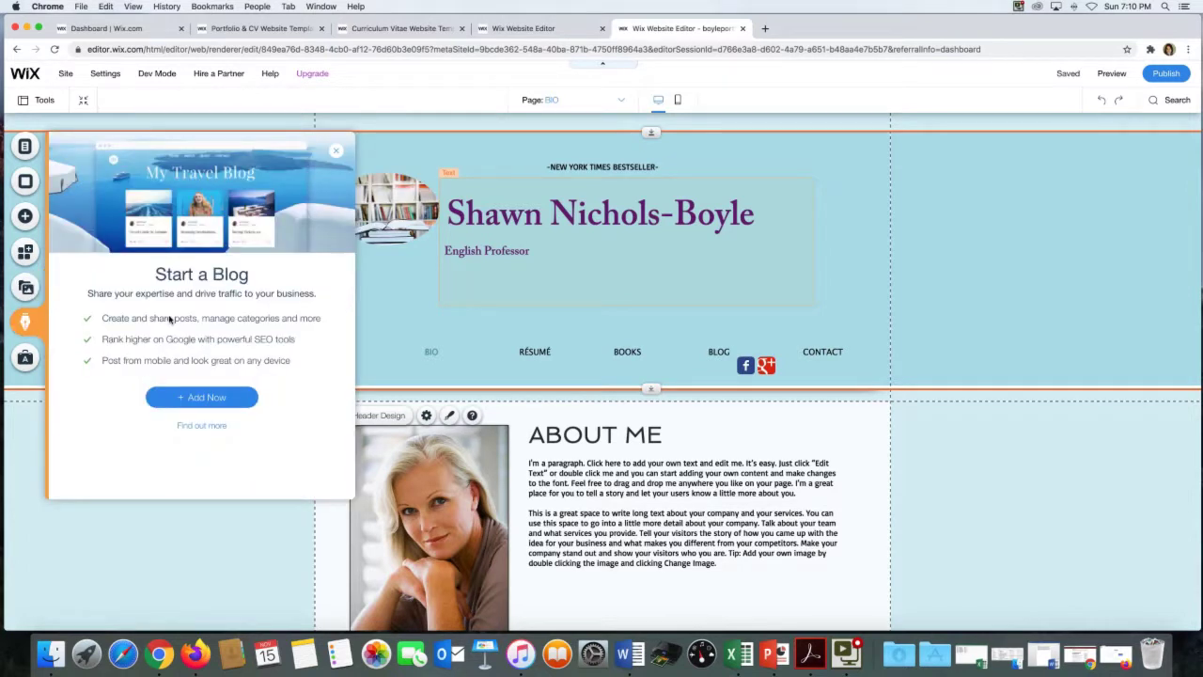
click(25, 358)
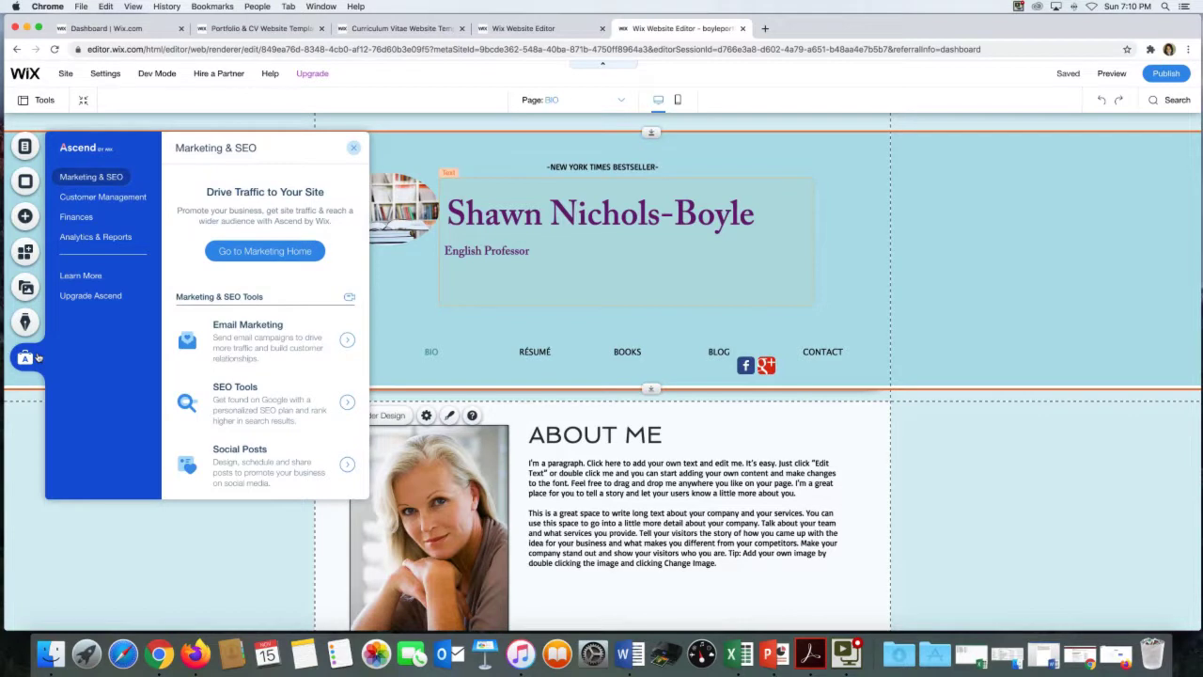
Close the Ascend marketing tools and look at the help resources, including the editor search and the Editor Help Center
click(351, 144)
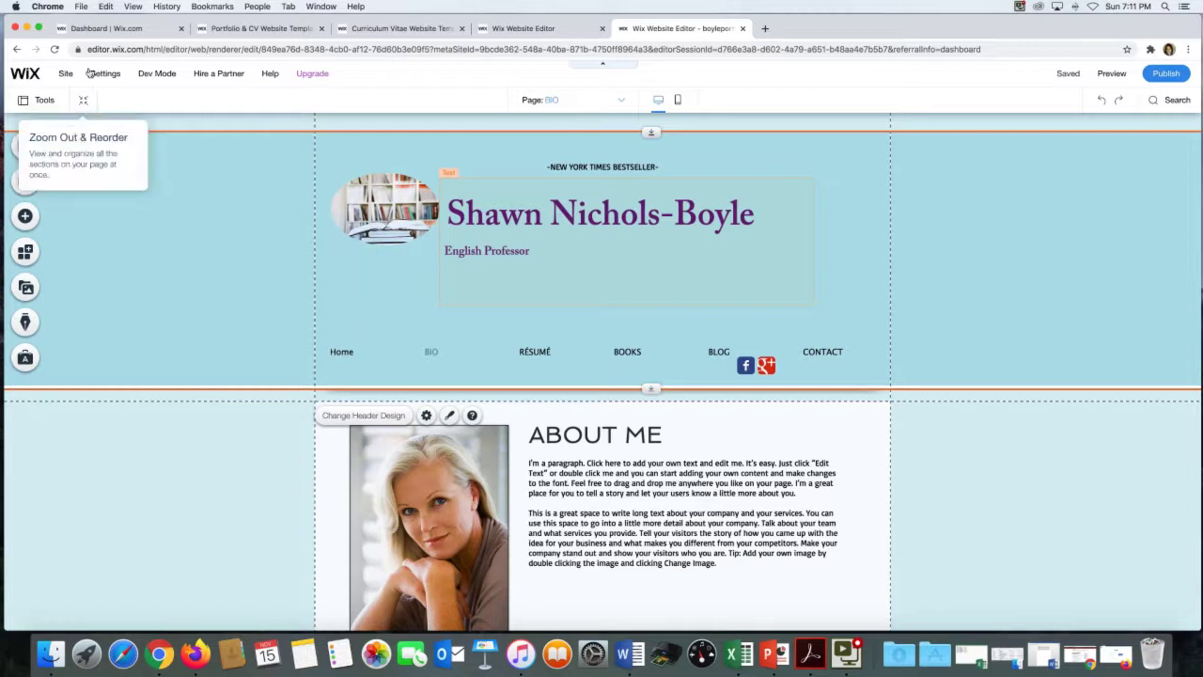
mouse_move(70, 71)
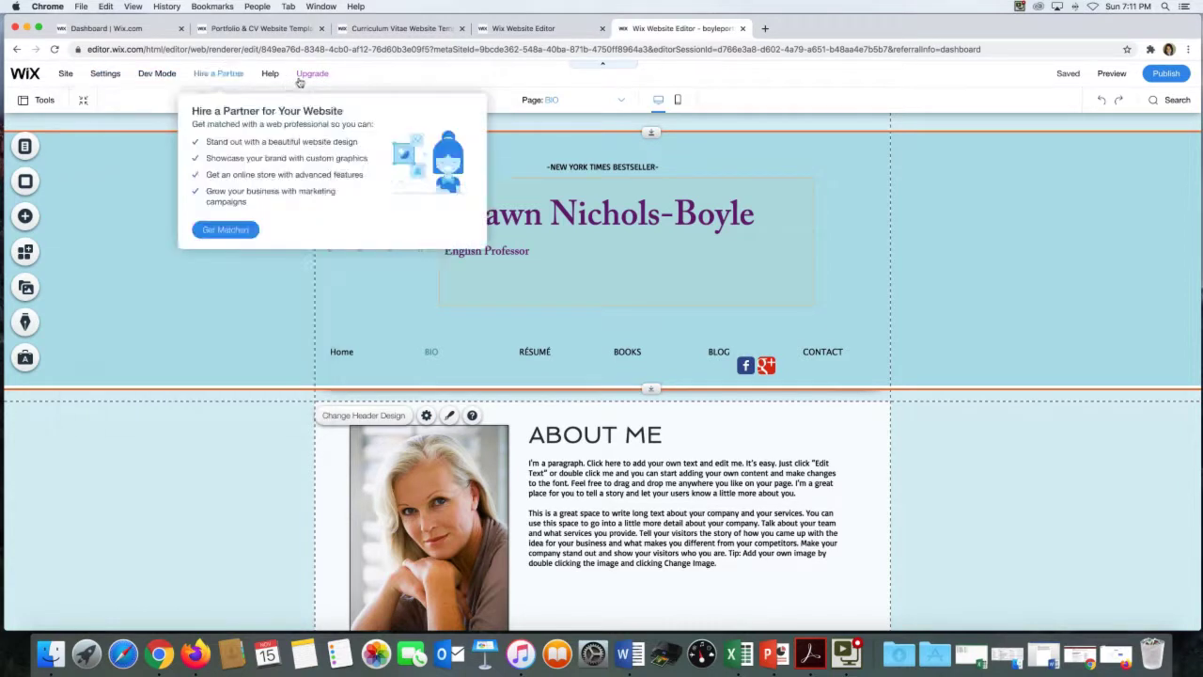
mouse_move(270, 76)
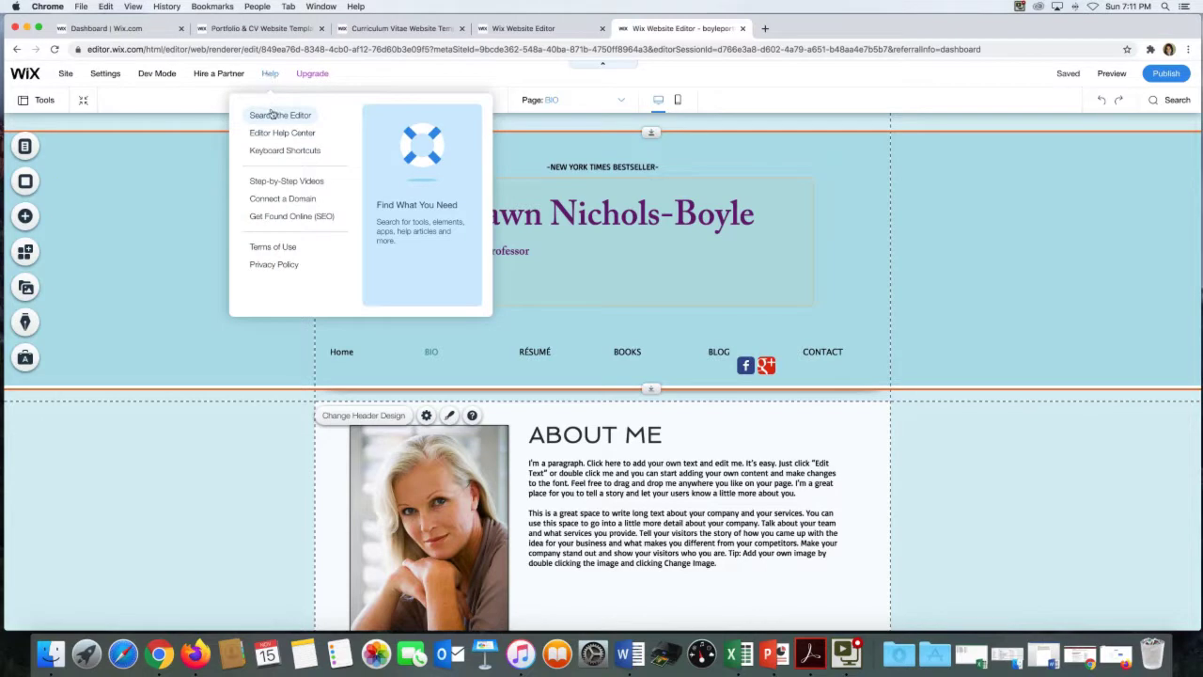
click(272, 115)
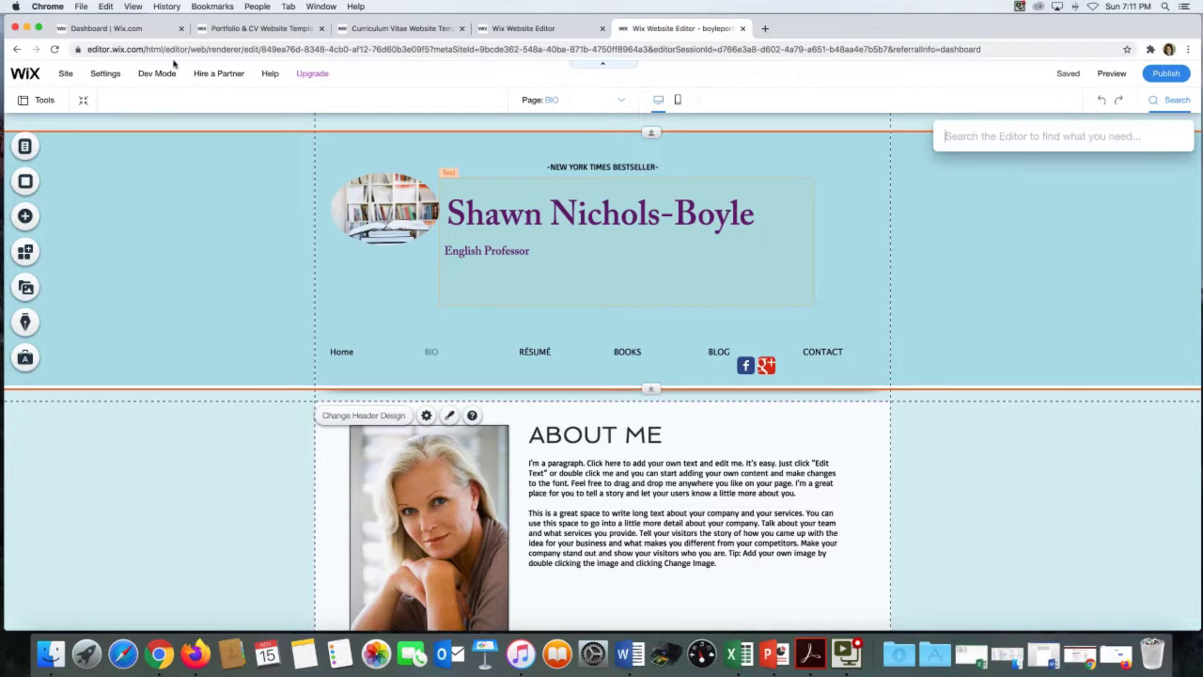
click(270, 75)
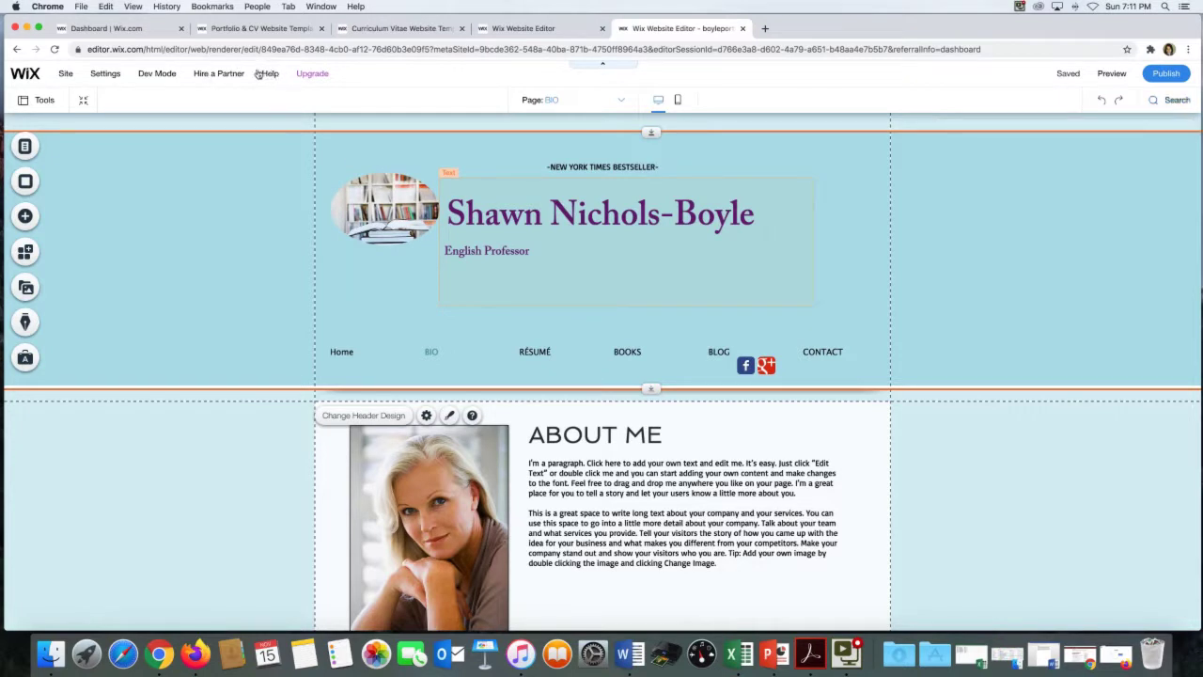
mouse_move(267, 74)
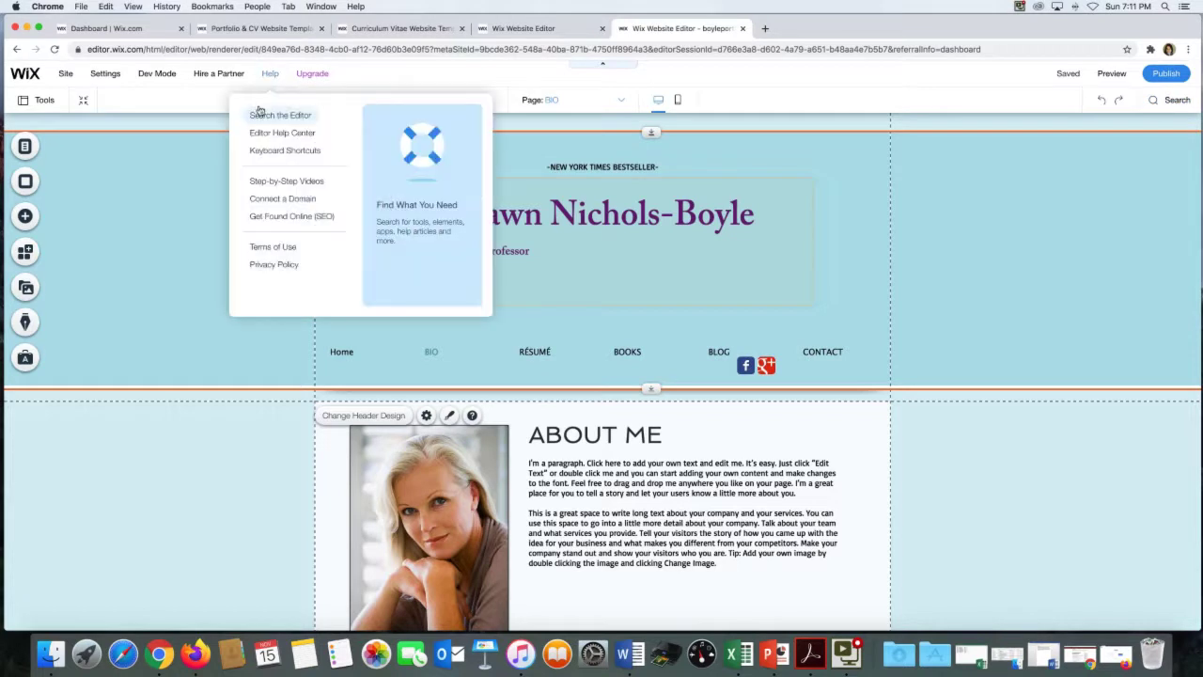
click(260, 132)
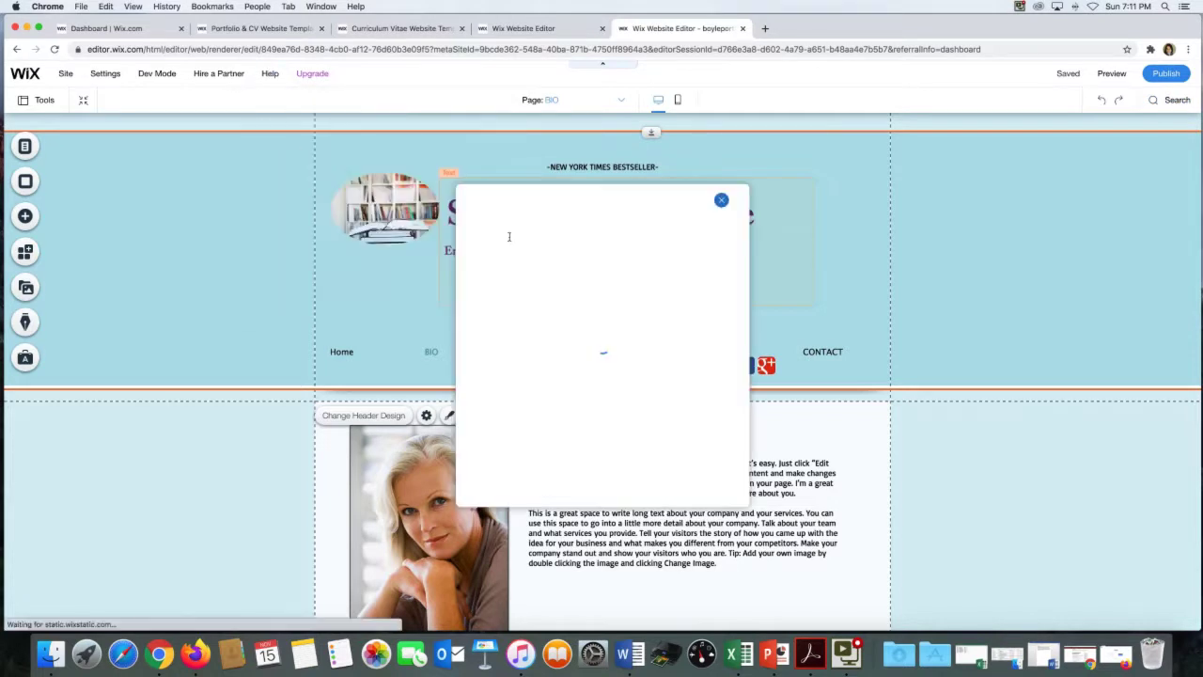
click(719, 200)
Browse the step-by-step tutorials in the Wix Video Help Center and close it
mouse_move(266, 74)
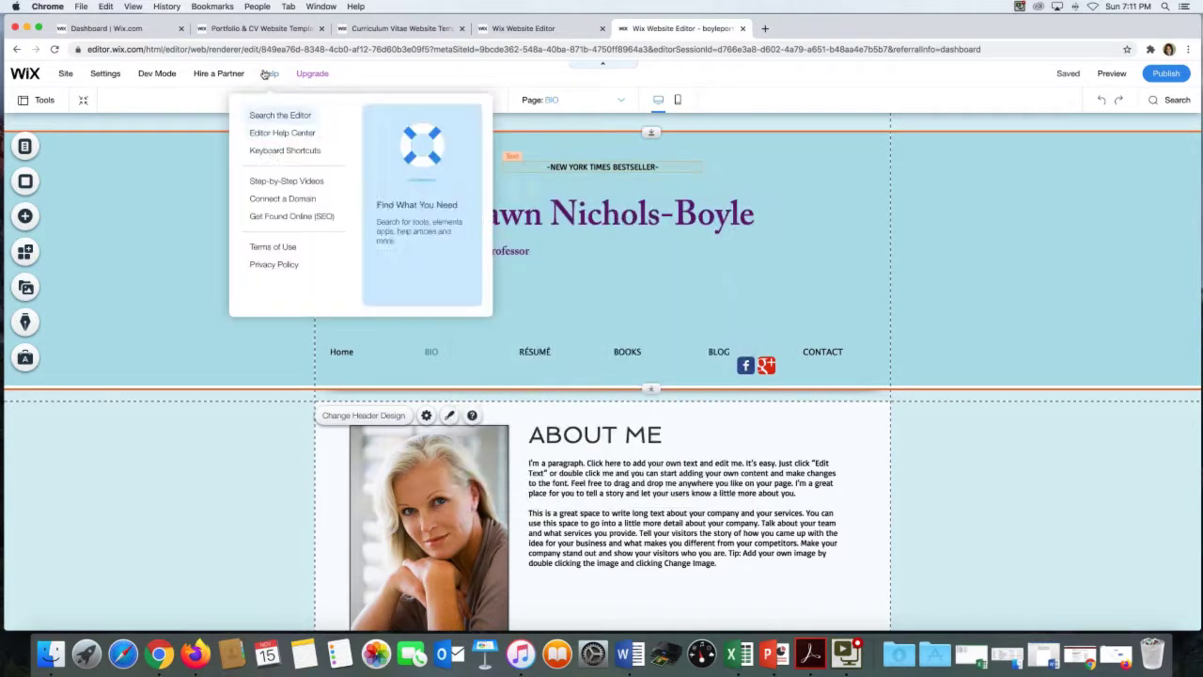
click(277, 181)
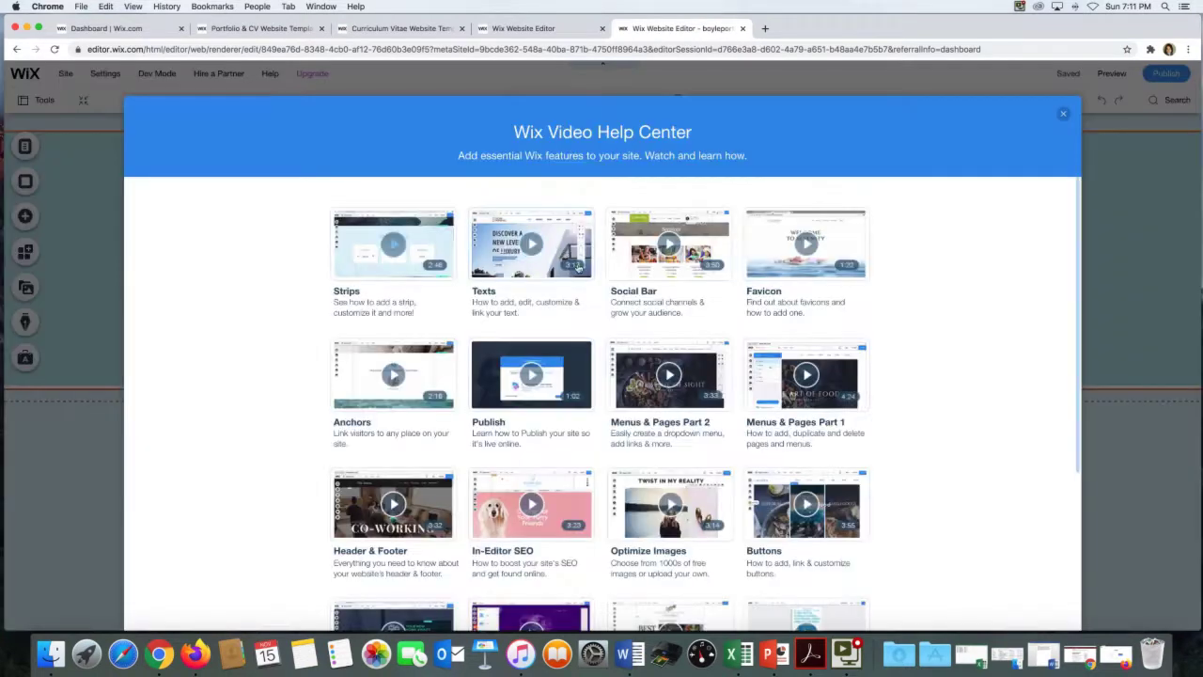
scroll(626, 393, down, 5)
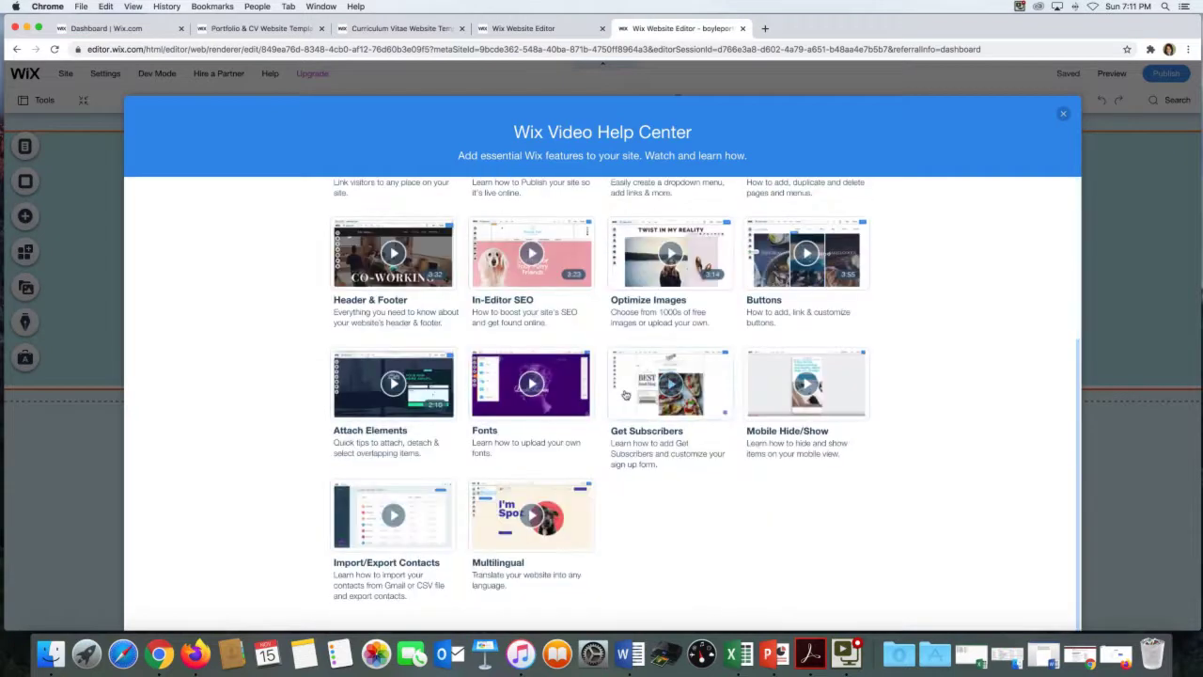
scroll(626, 393, up, 3)
click(1063, 115)
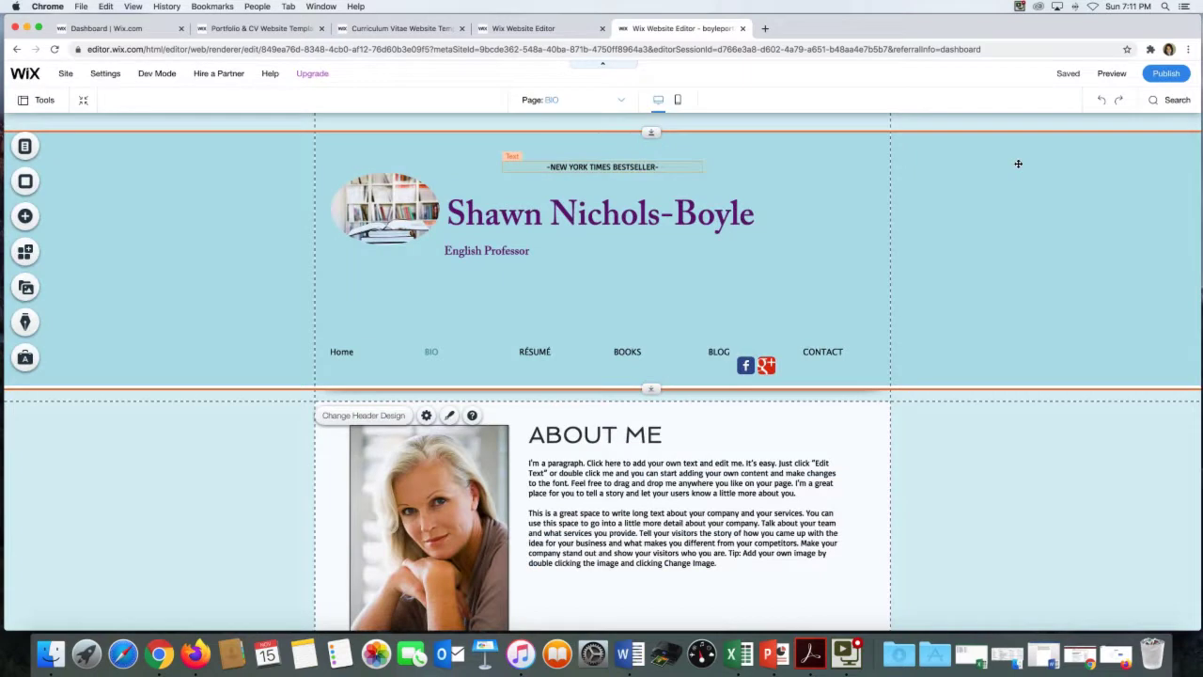